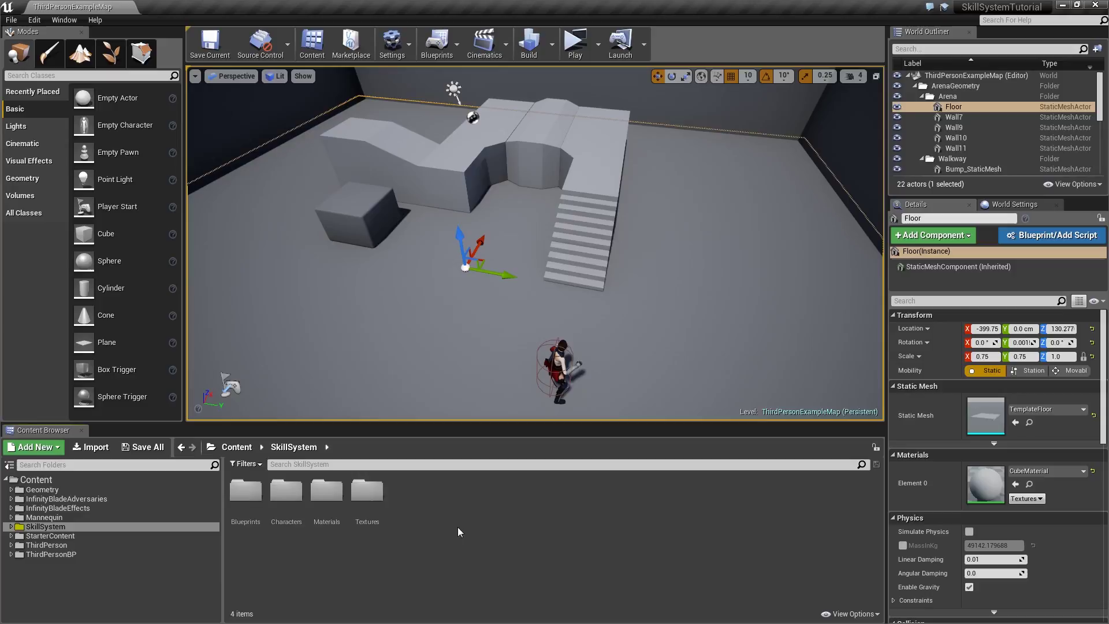
# Step: Open the SkillSystem Textures folder to list GoalDecal1–3, ProgressBarDef and ProgressBarFill
pyautogui.doubleClick(367, 491)
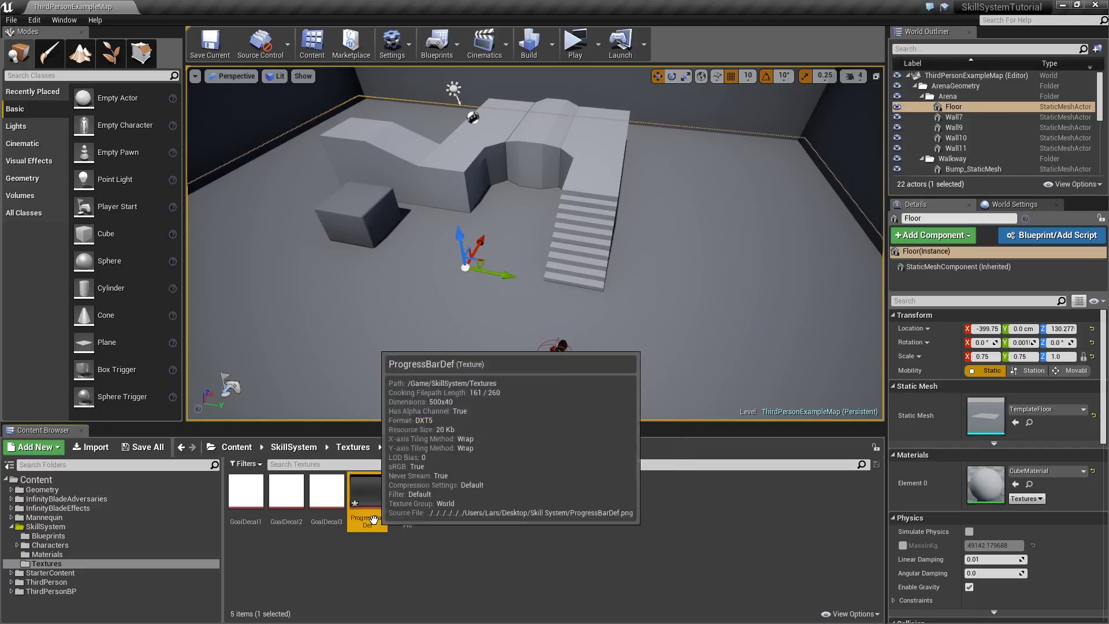
# Step: Set ProgressBarDef to the UI texture group with UserInterface2D (RGBA) compression and save it
pyautogui.doubleClick(367, 493)
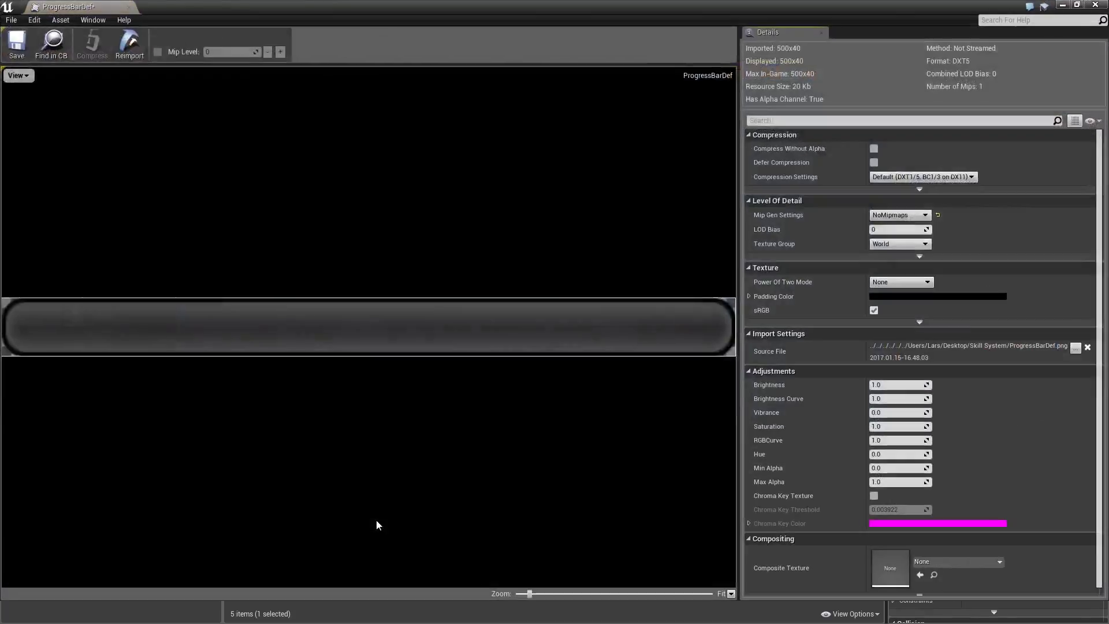
pyautogui.click(898, 243)
pyautogui.click(884, 374)
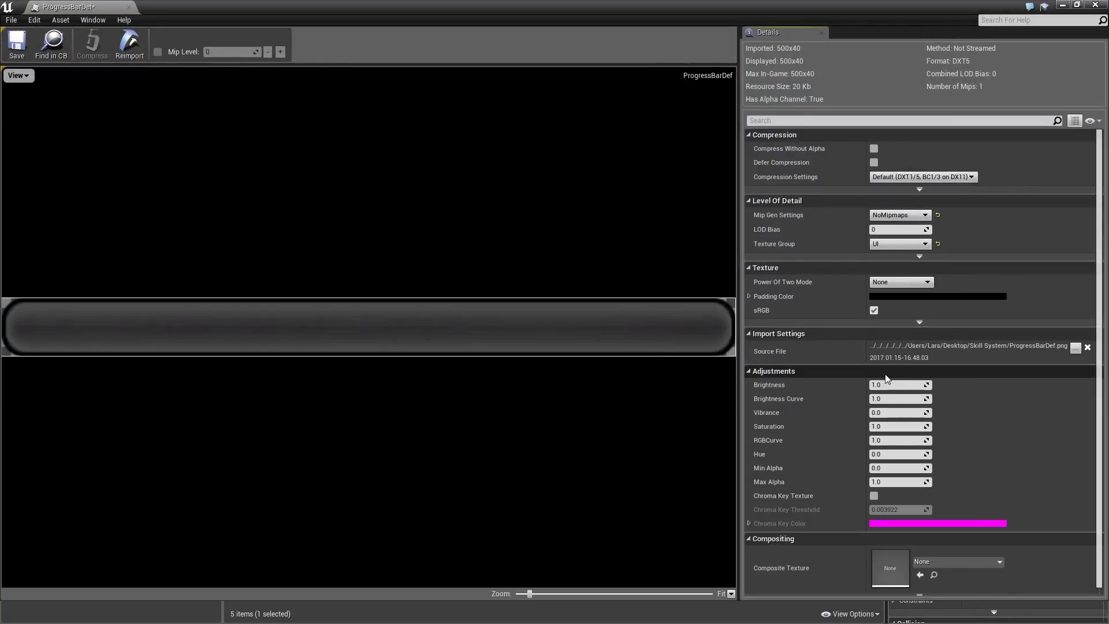
pyautogui.click(891, 172)
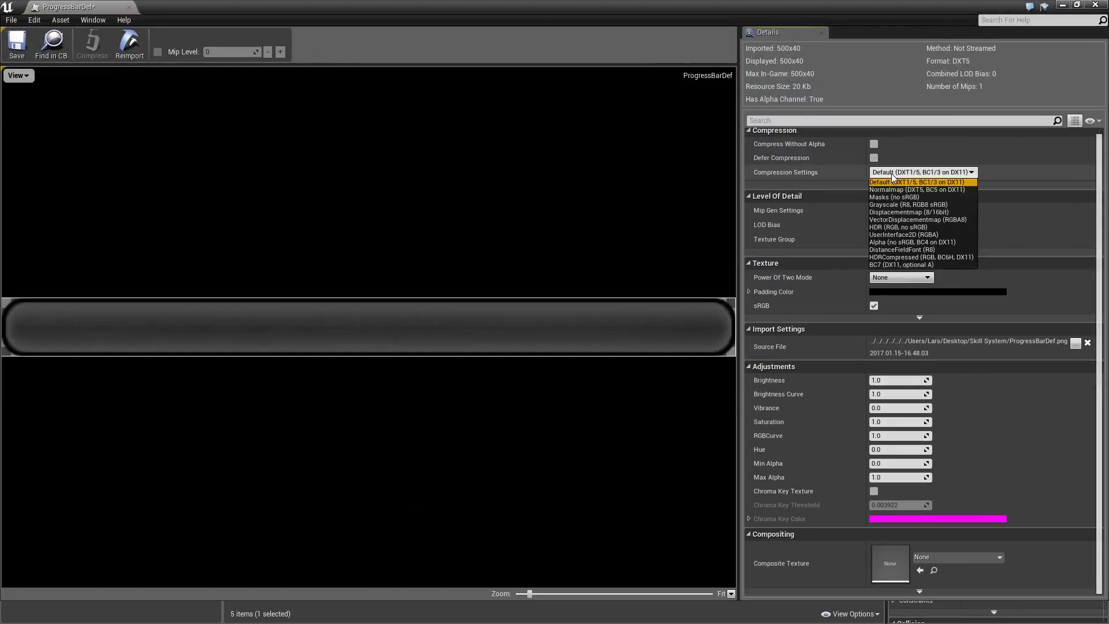
pyautogui.click(901, 234)
pyautogui.click(17, 45)
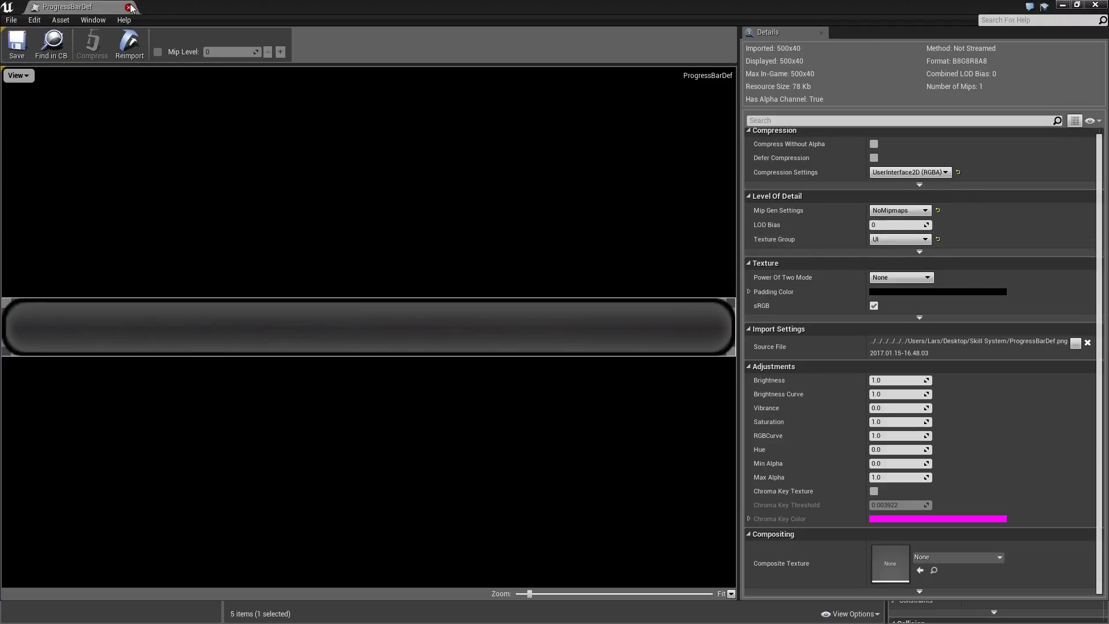
pyautogui.click(128, 7)
# Step: Give ProgressBarFill UserInterface2D (RGBA) compression and the UI texture group, then save it
pyautogui.doubleClick(408, 496)
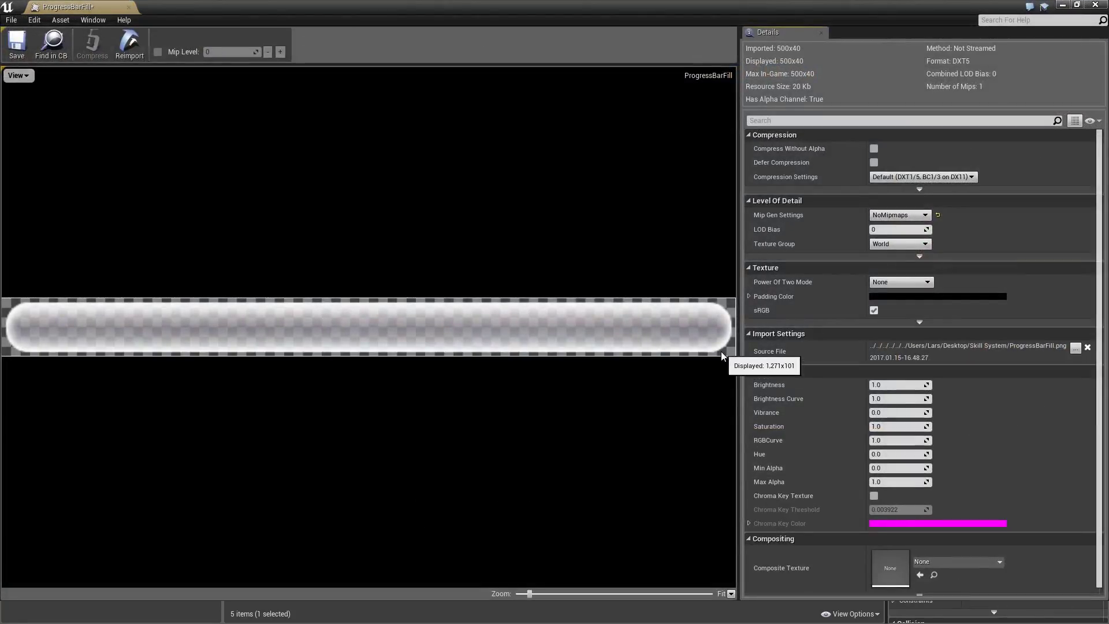
pyautogui.click(914, 178)
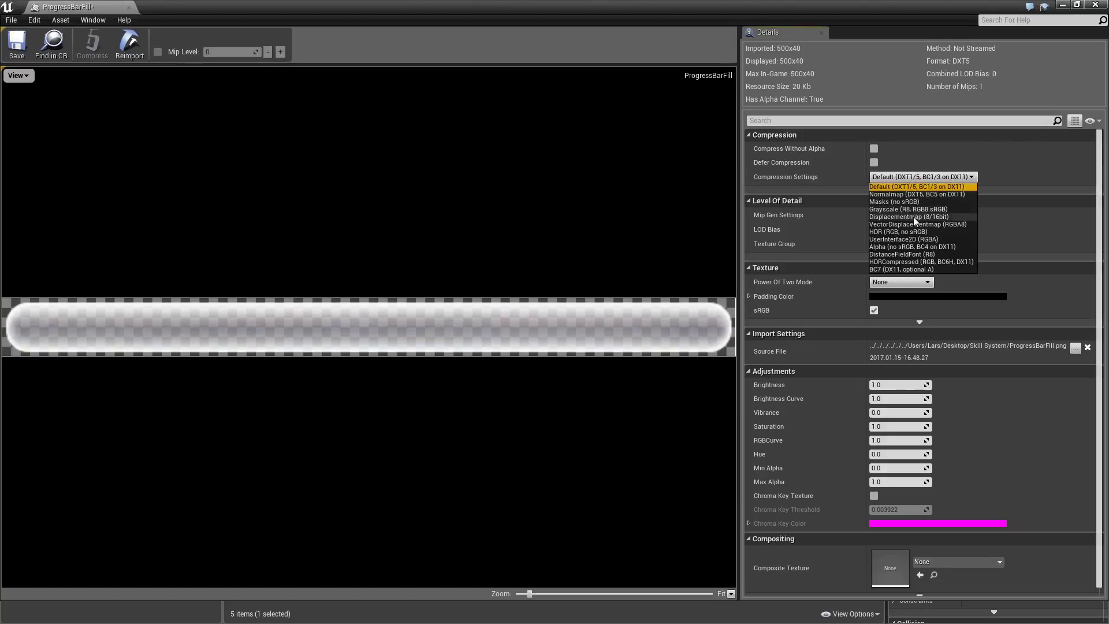
pyautogui.click(912, 239)
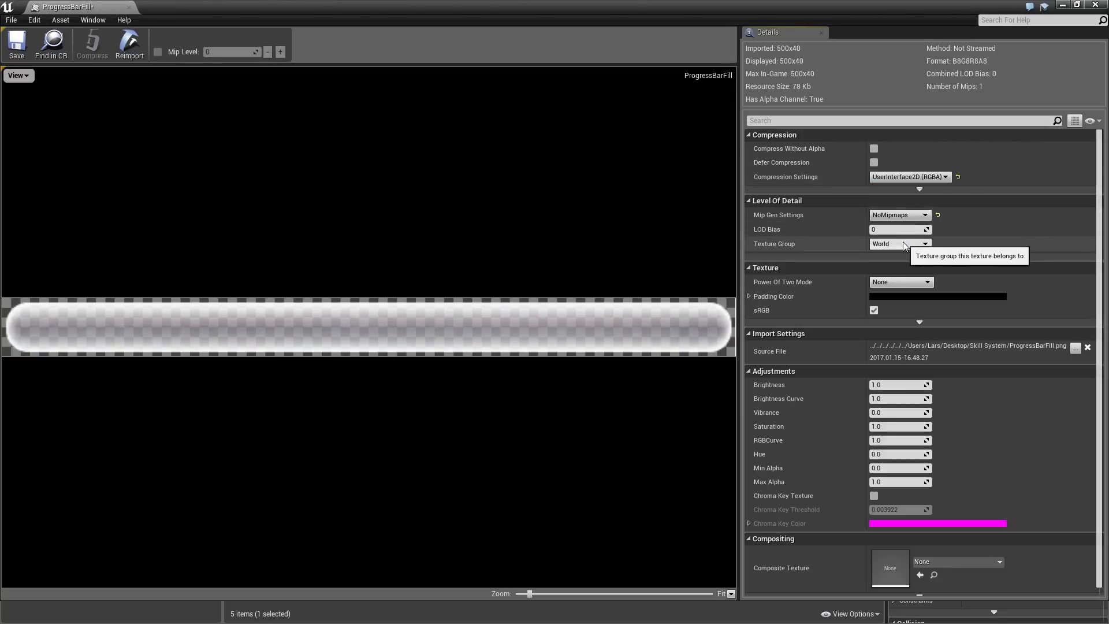
pyautogui.click(904, 245)
pyautogui.click(886, 374)
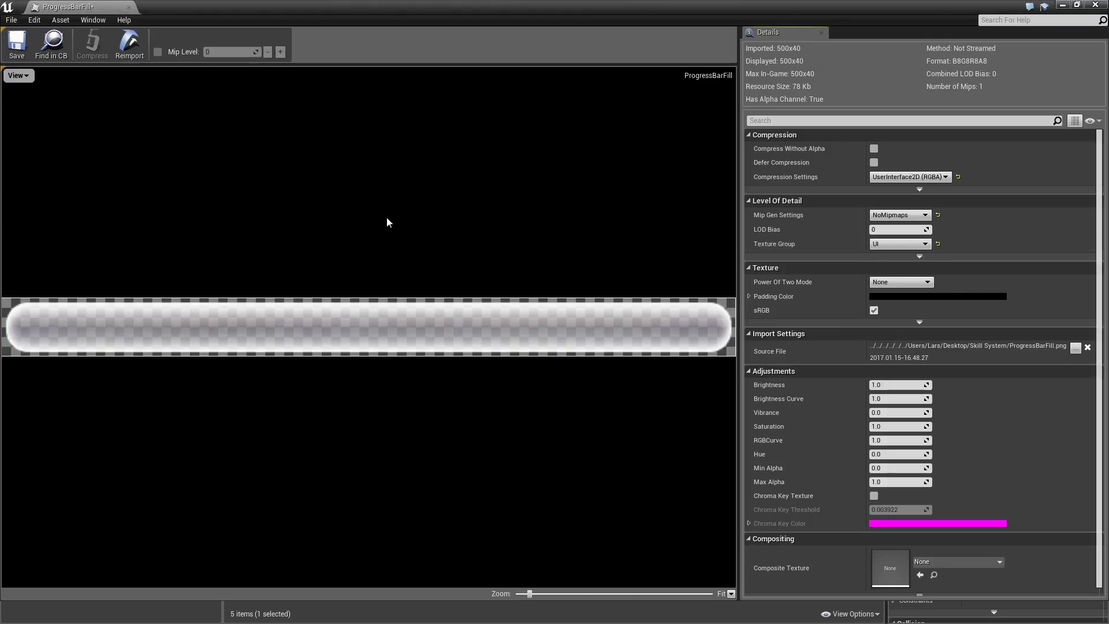
pyautogui.click(17, 43)
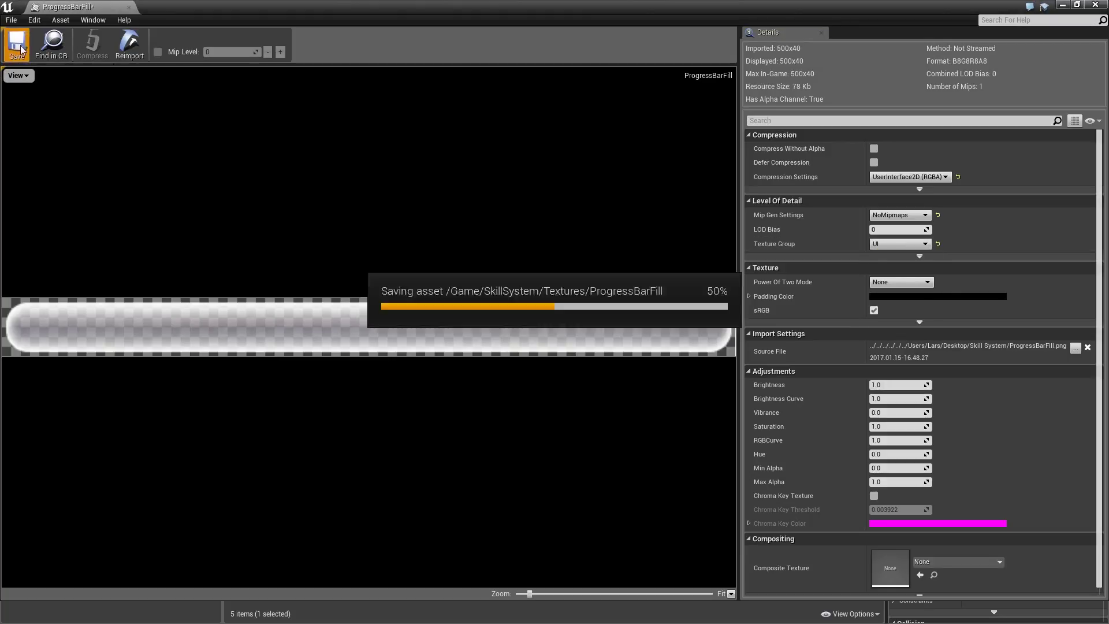
# Step: Close the ProgressBarFill texture editor and go to the SkillSystem Materials folder
pyautogui.click(128, 8)
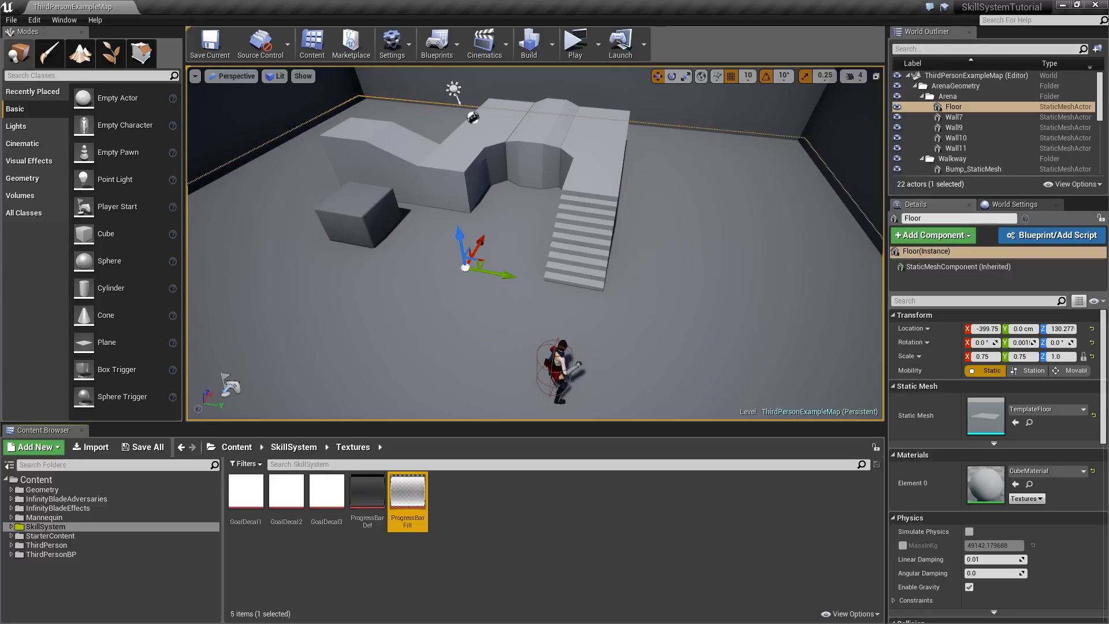
pyautogui.click(106, 516)
pyautogui.click(105, 528)
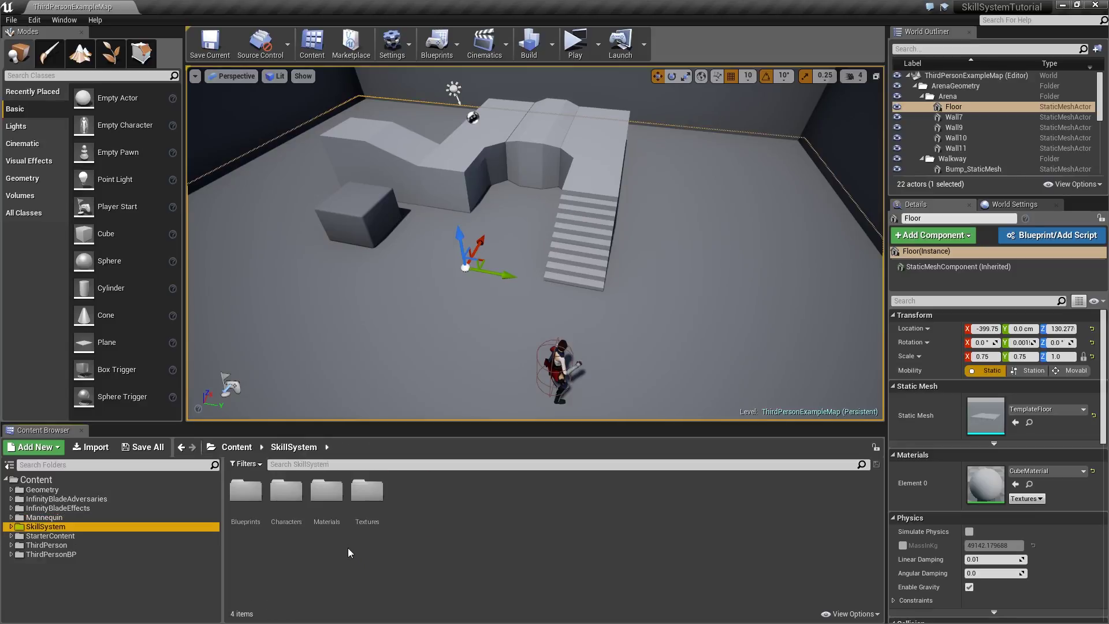
pyautogui.doubleClick(327, 511)
# Step: Create a material named M_ProgressBarFill and open it in the material editor
pyautogui.rightClick(331, 493)
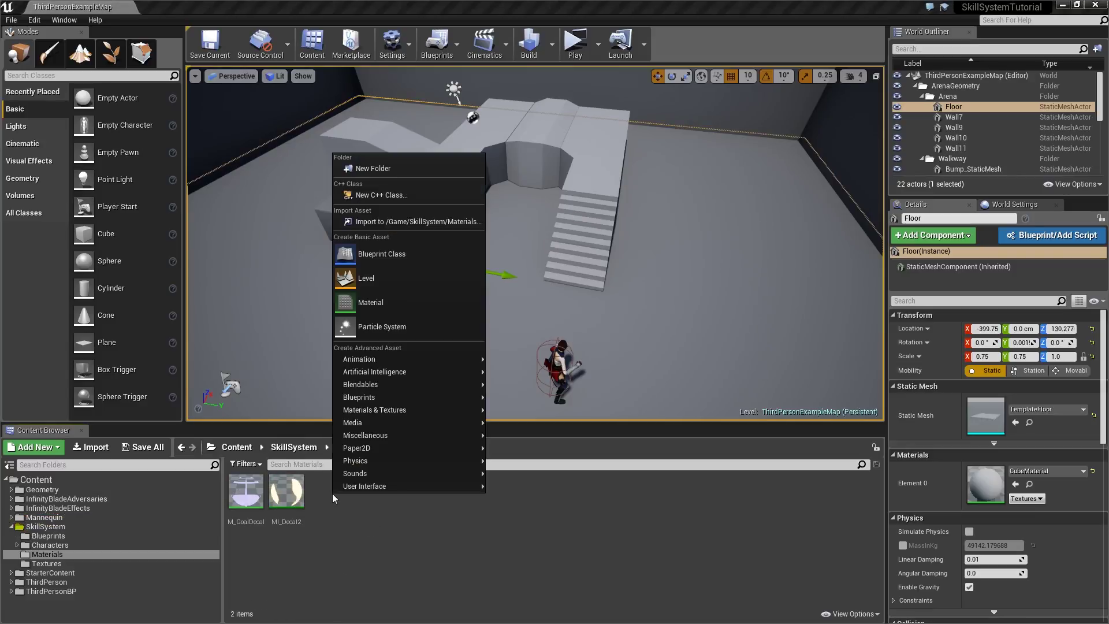
pyautogui.click(372, 302)
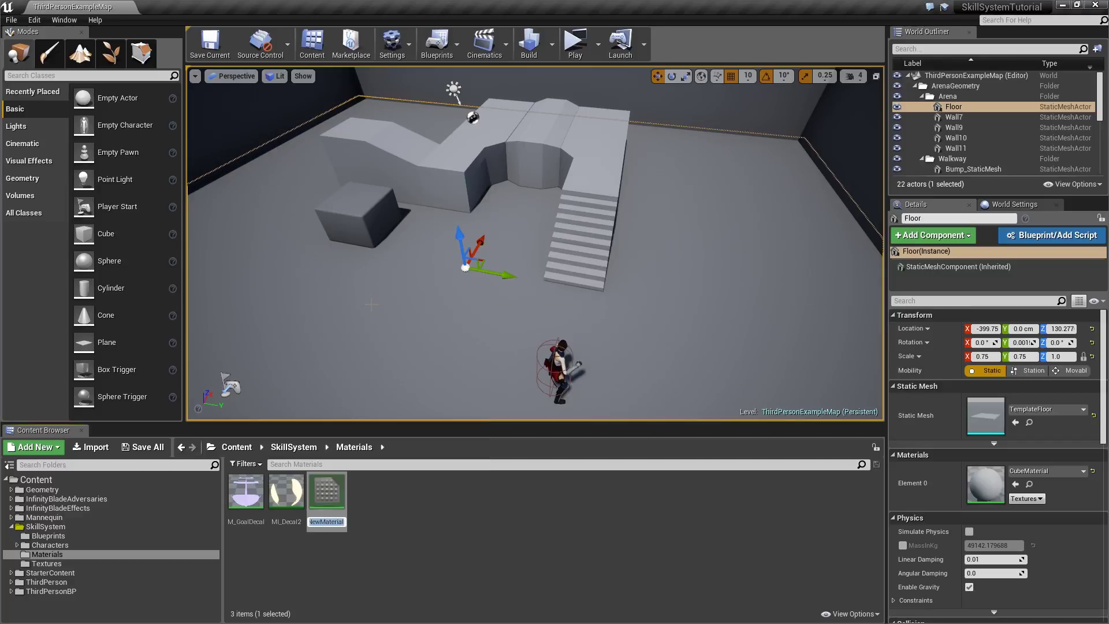
pyautogui.write('M_P')
pyautogui.write('rogressBa')
pyautogui.write('rFill')
pyautogui.press('Return')
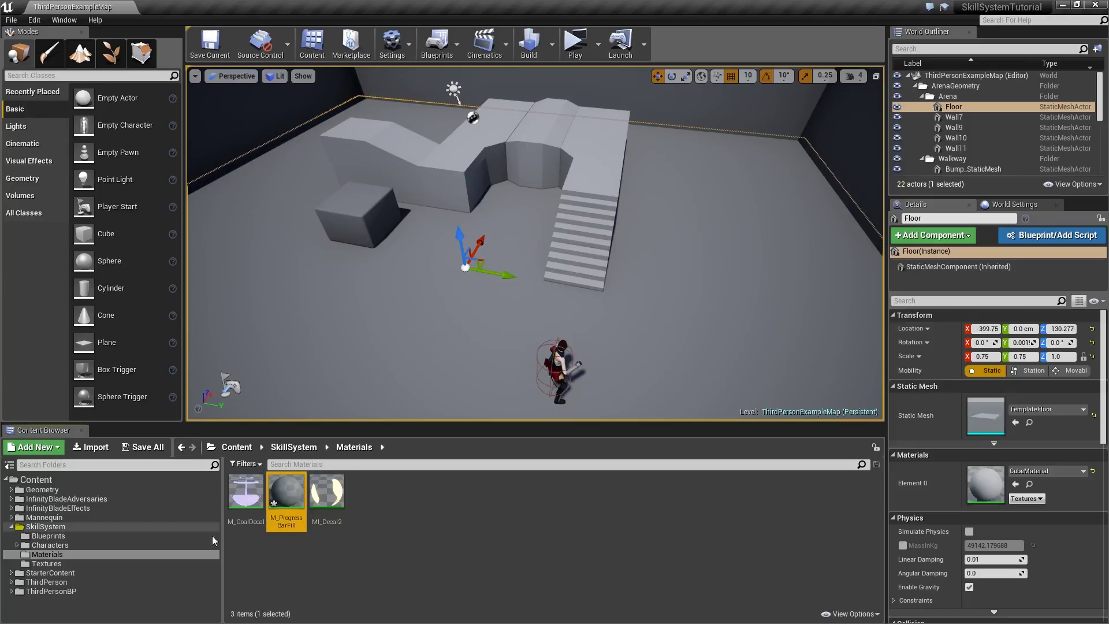
pyautogui.doubleClick(304, 507)
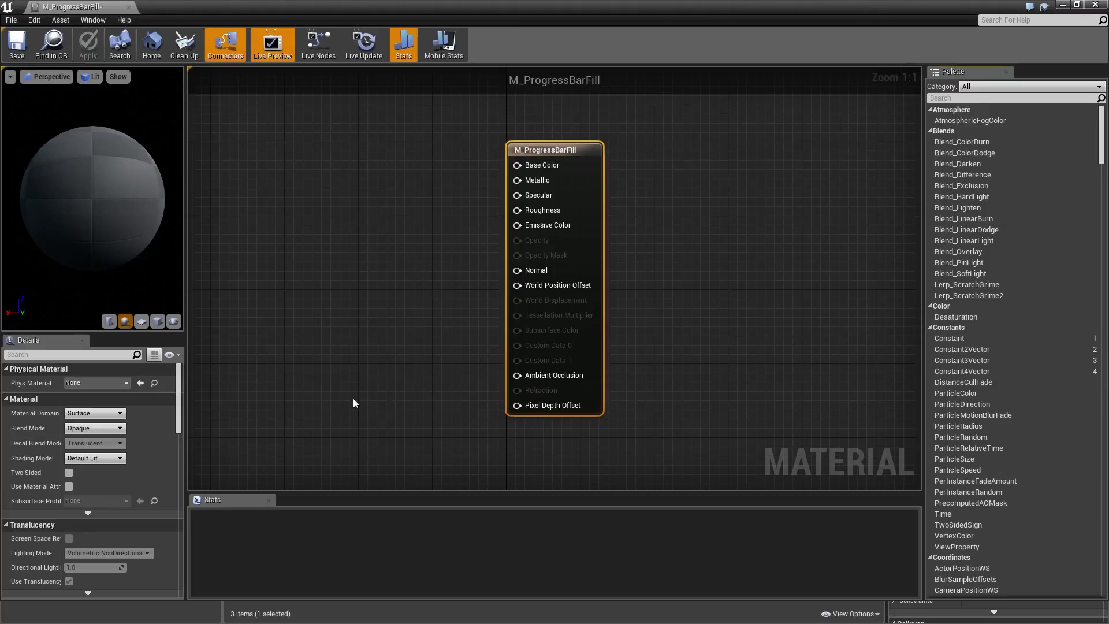
# Step: Set M_ProgressBarFill's Material Domain to User Interface and its Blend Mode to Masked
pyautogui.click(117, 413)
pyautogui.click(102, 455)
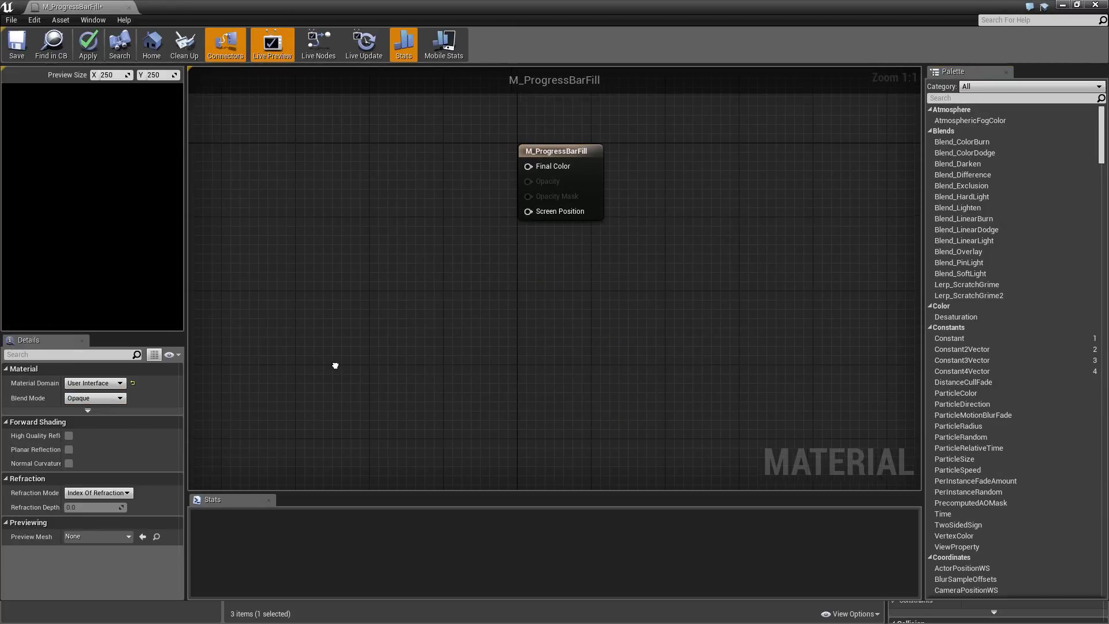
pyautogui.moveTo(335, 367); pyautogui.dragTo(365, 410, button='right')
pyautogui.moveTo(457, 339); pyautogui.dragTo(470, 359, button='right')
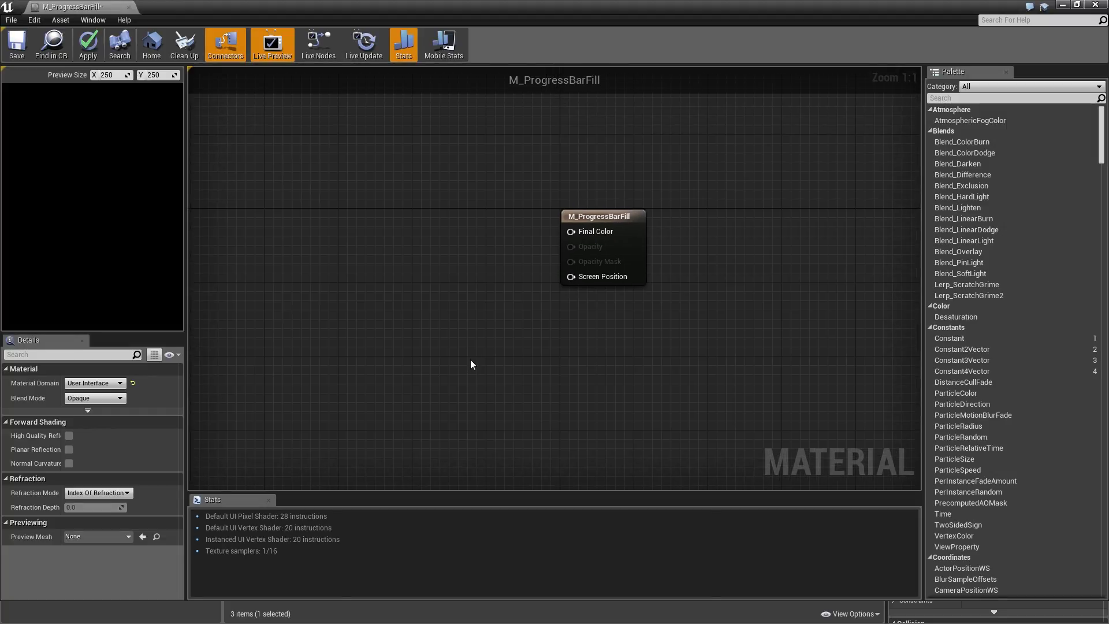
pyautogui.moveTo(398, 372); pyautogui.dragTo(466, 367, button='right')
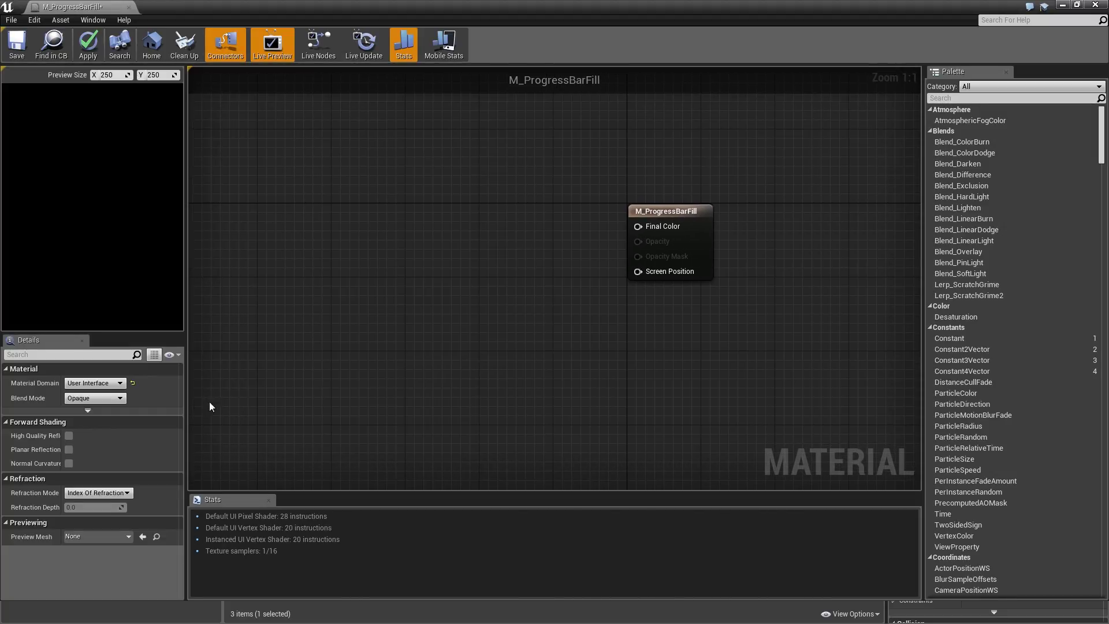
pyautogui.click(109, 397)
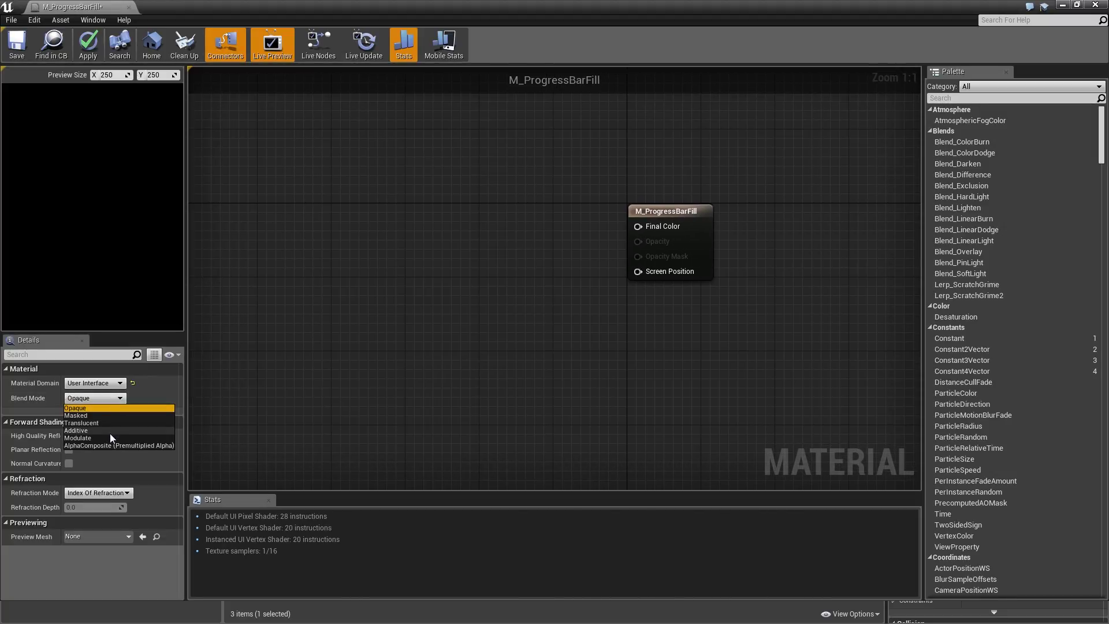
pyautogui.click(105, 416)
pyautogui.moveTo(681, 233); pyautogui.dragTo(648, 244, button='right')
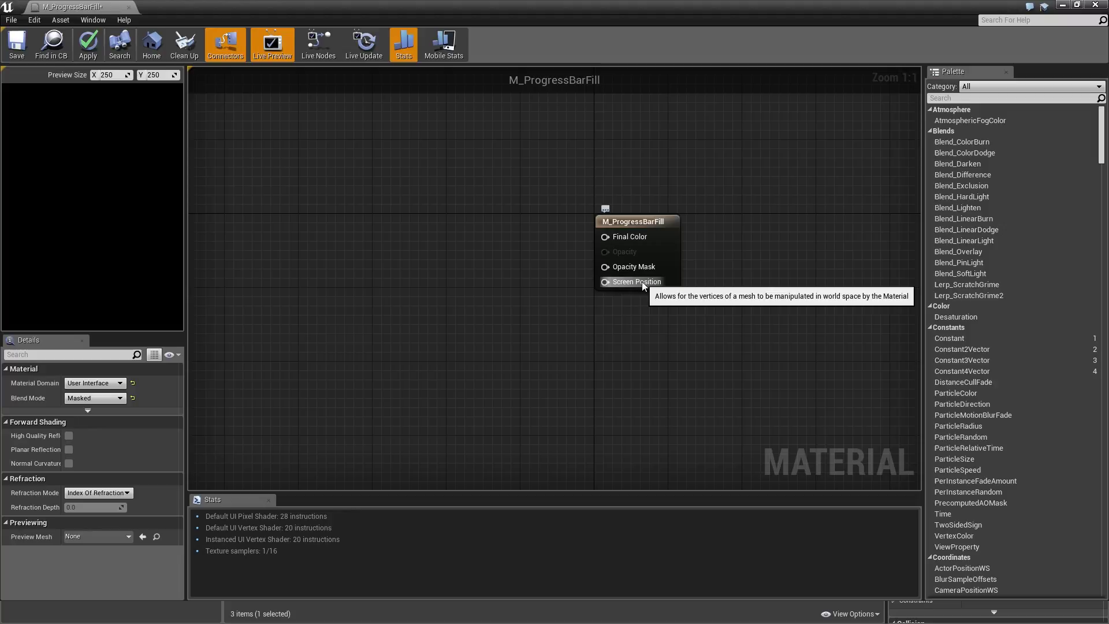
pyautogui.moveTo(638, 292); pyautogui.dragTo(796, 304, button='right')
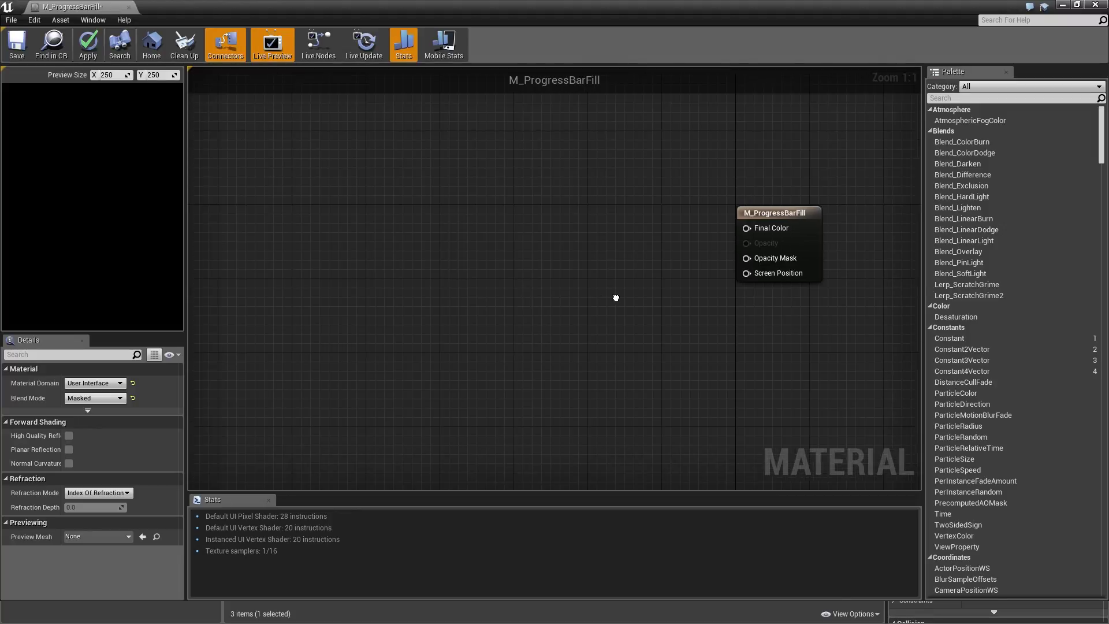
pyautogui.rightClick(321, 209)
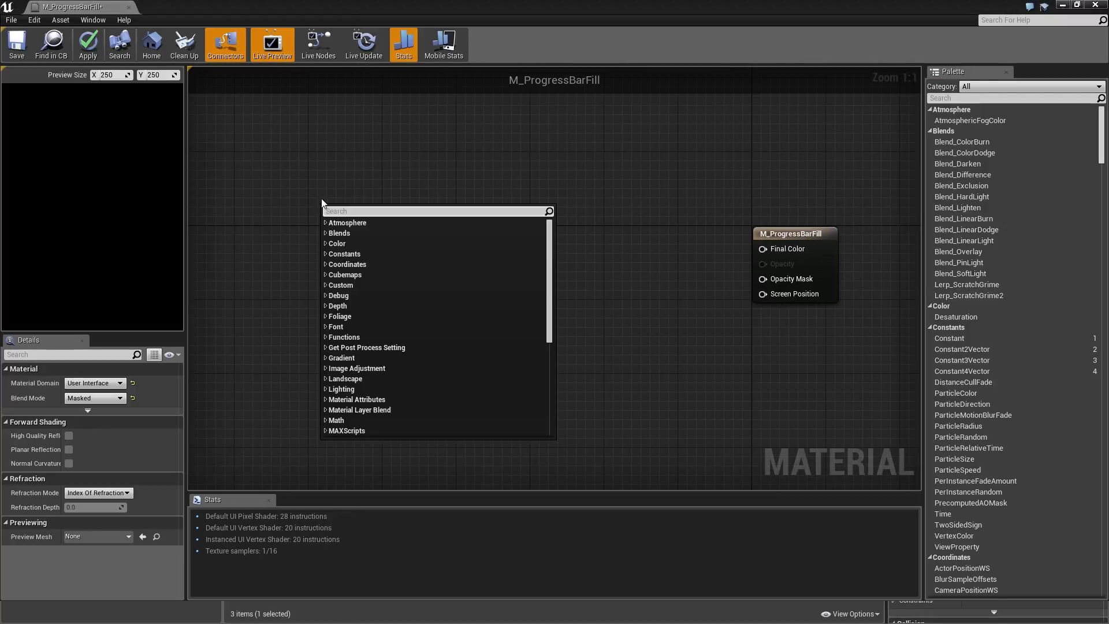
# Step: Add a TexCoord node and wire it into a new TextureSample's UVs
pyautogui.write('text c')
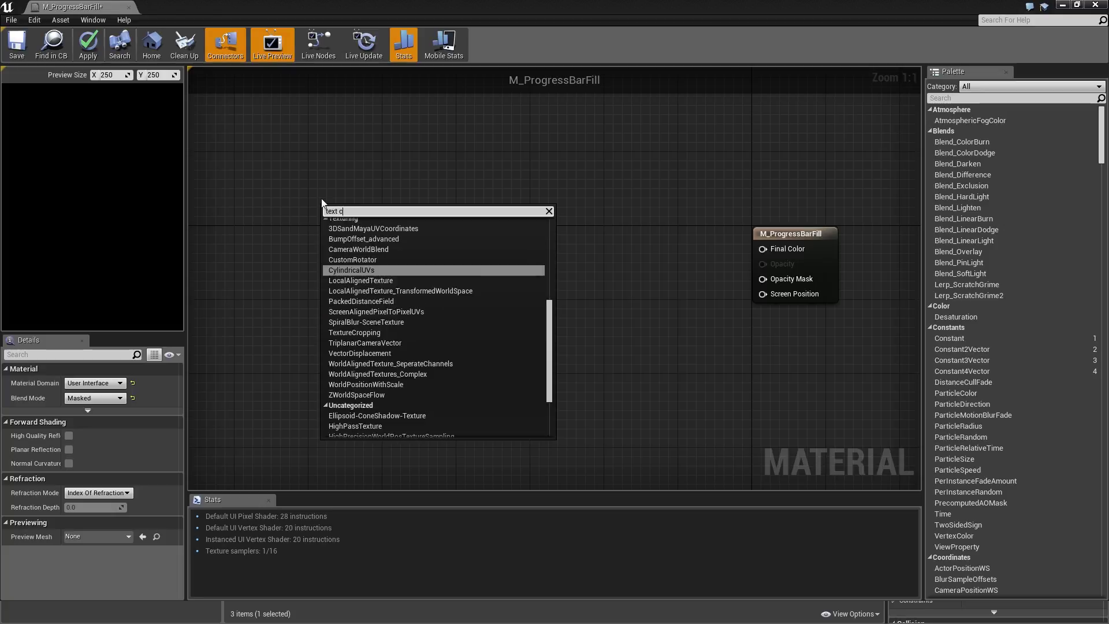
pyautogui.write('oord')
pyautogui.press('Return')
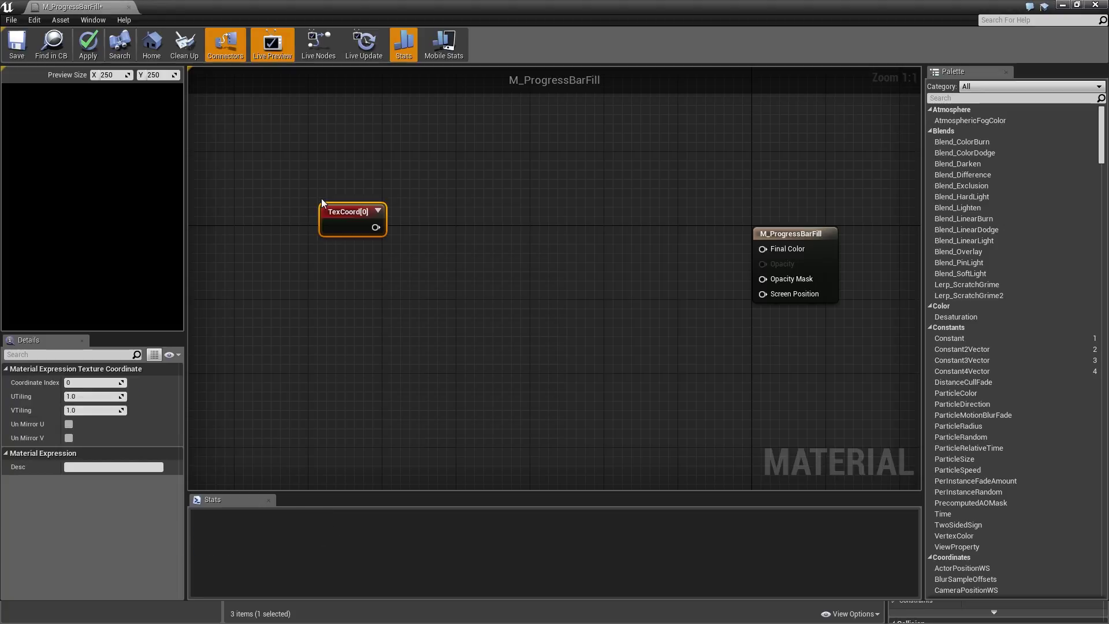
pyautogui.moveTo(372, 231); pyautogui.dragTo(334, 219)
pyautogui.click(358, 254)
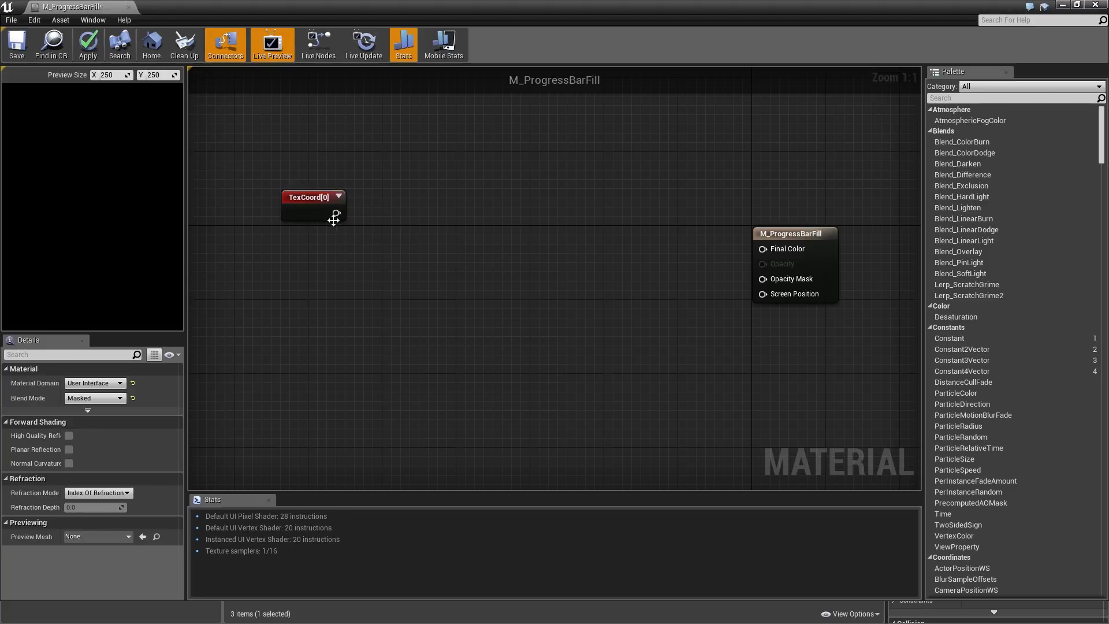
pyautogui.rightClick(399, 205)
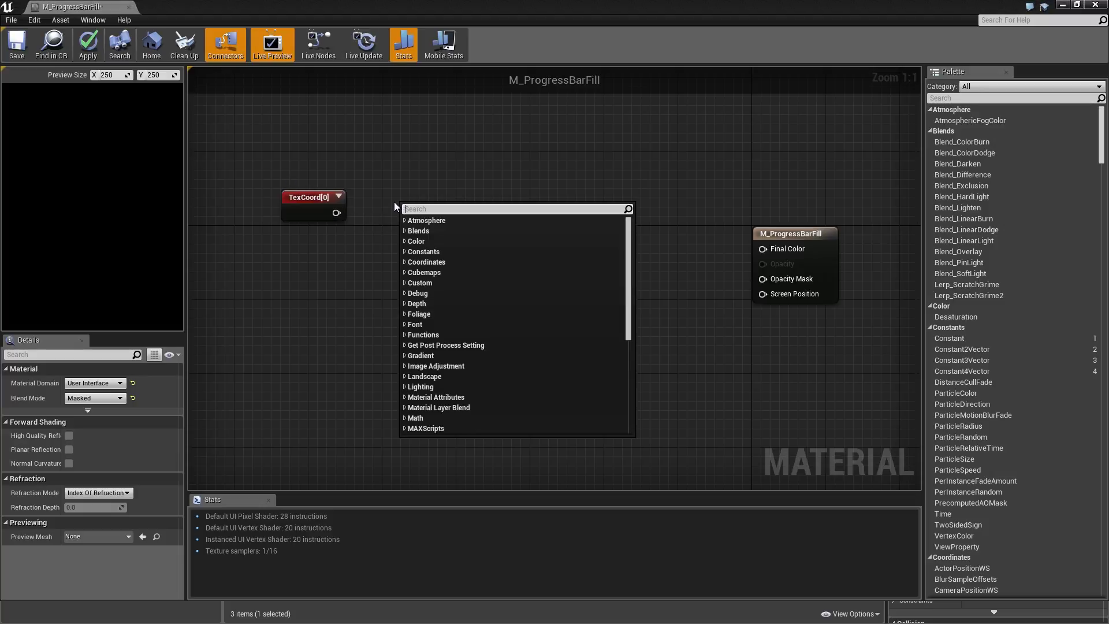
pyautogui.write('texture sa')
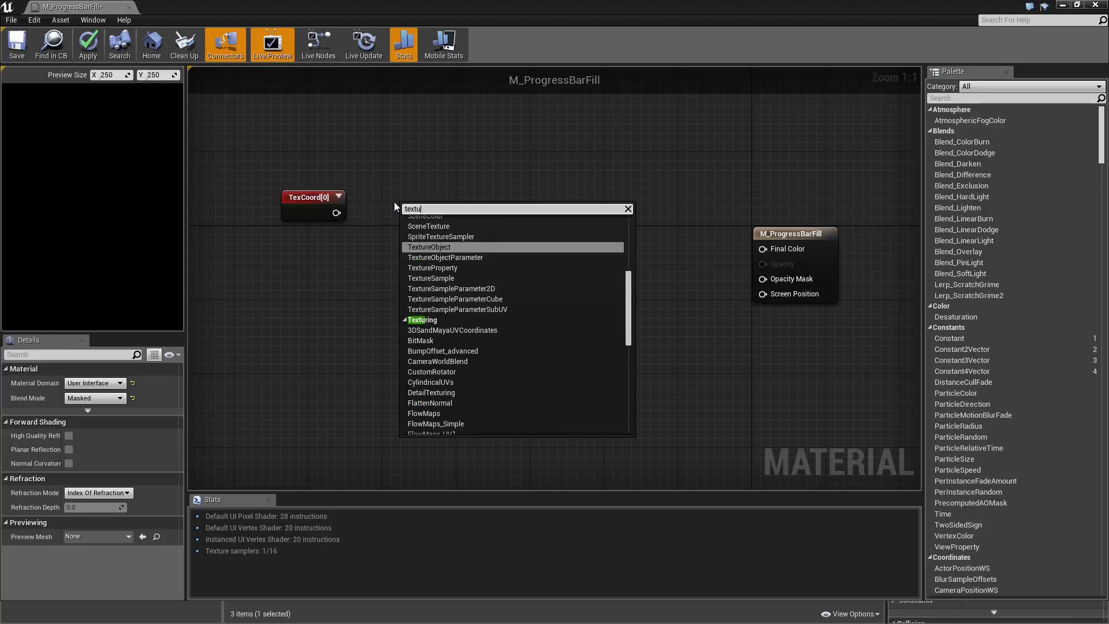
pyautogui.press('Return')
pyautogui.moveTo(337, 213); pyautogui.dragTo(413, 201)
# Step: Convert the texture sample into a parameter named Texture that samples ProgressBarFill
pyautogui.rightClick(429, 191)
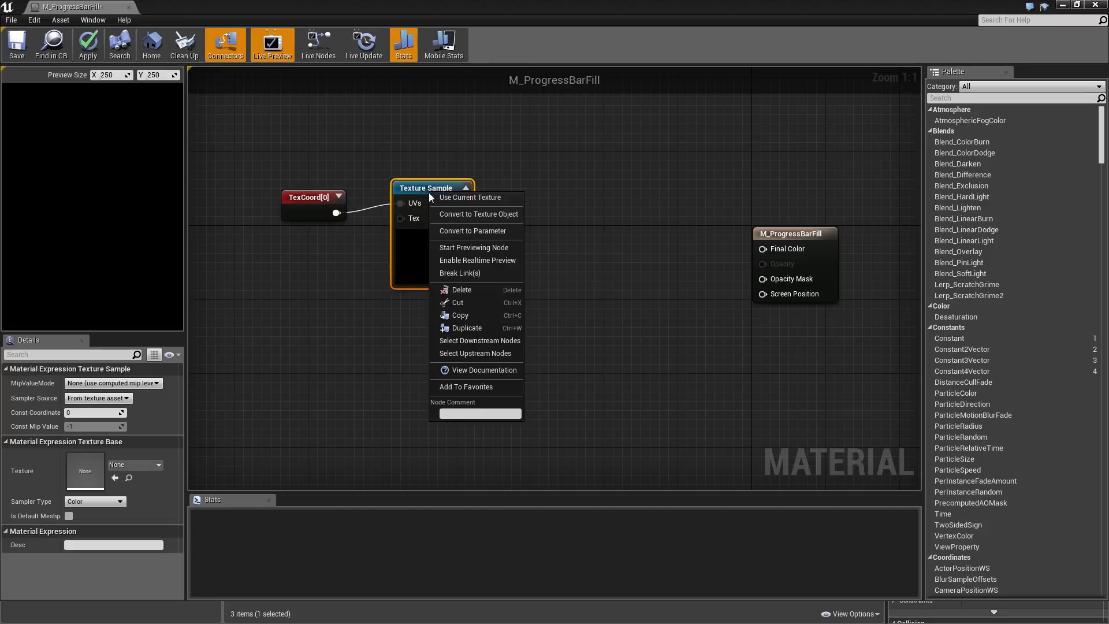
pyautogui.click(486, 231)
pyautogui.click(111, 382)
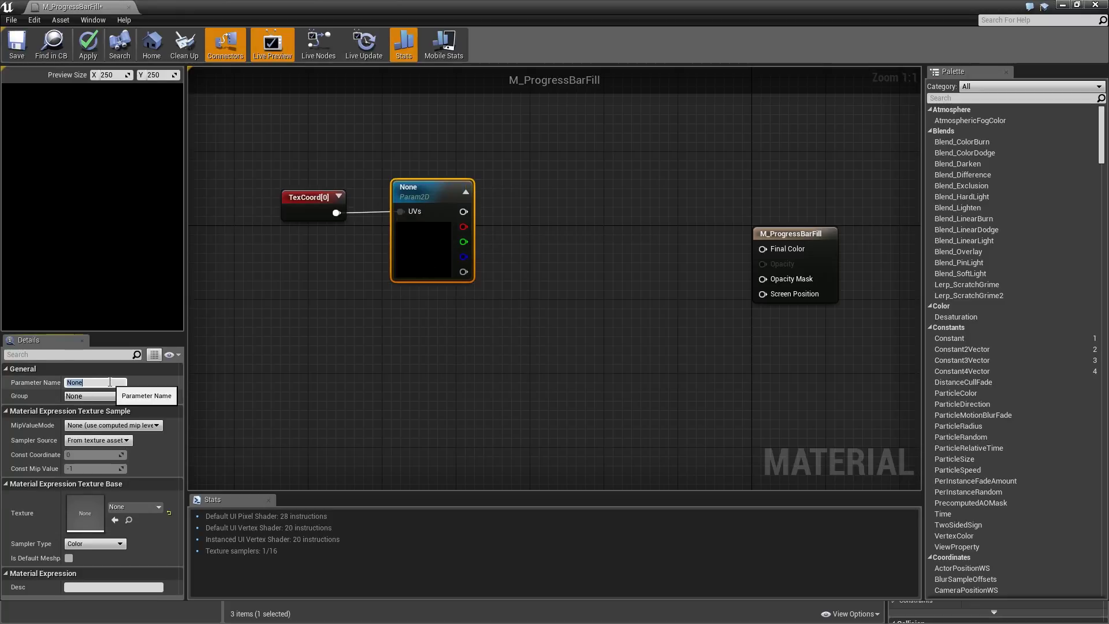
pyautogui.write('Texture')
pyautogui.press('Return')
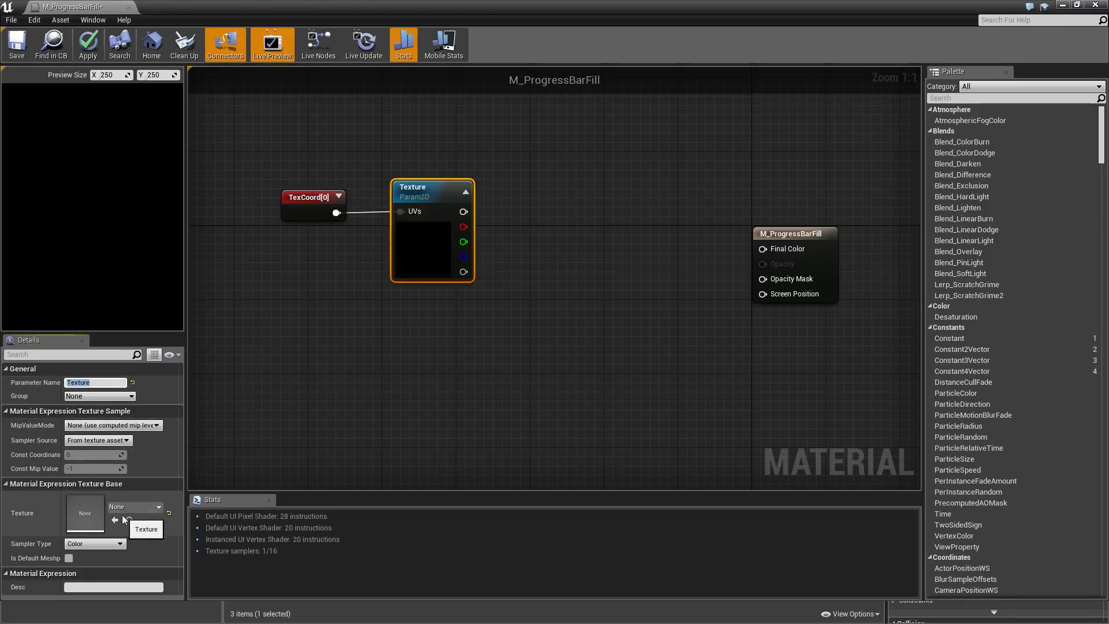
pyautogui.click(125, 508)
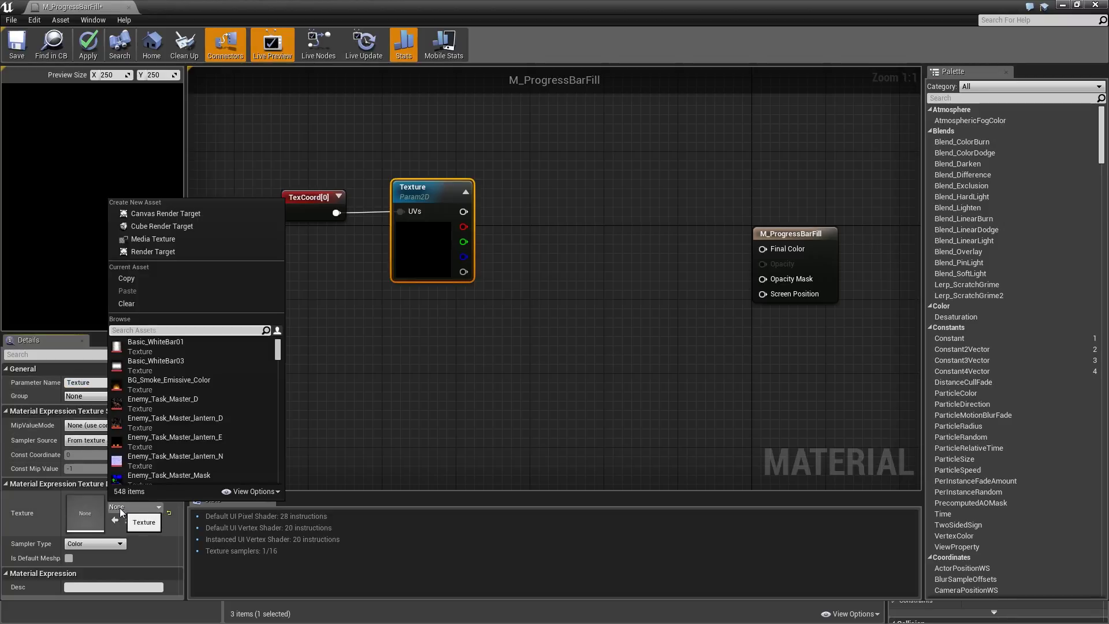
pyautogui.write('prog')
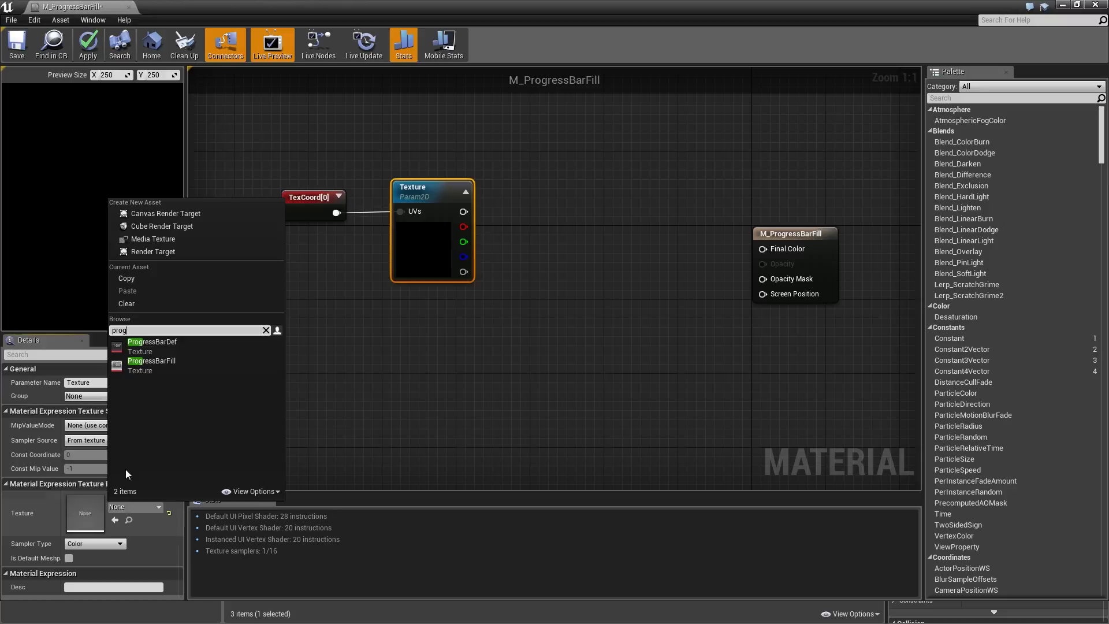
pyautogui.click(171, 366)
pyautogui.click(460, 352)
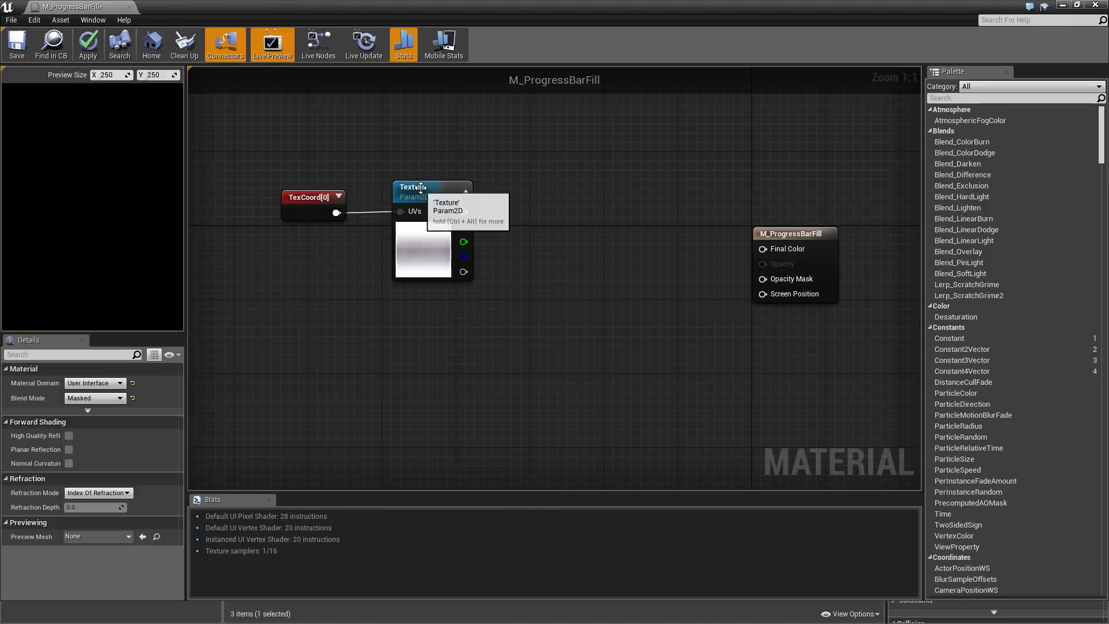
pyautogui.moveTo(420, 187); pyautogui.dragTo(402, 187)
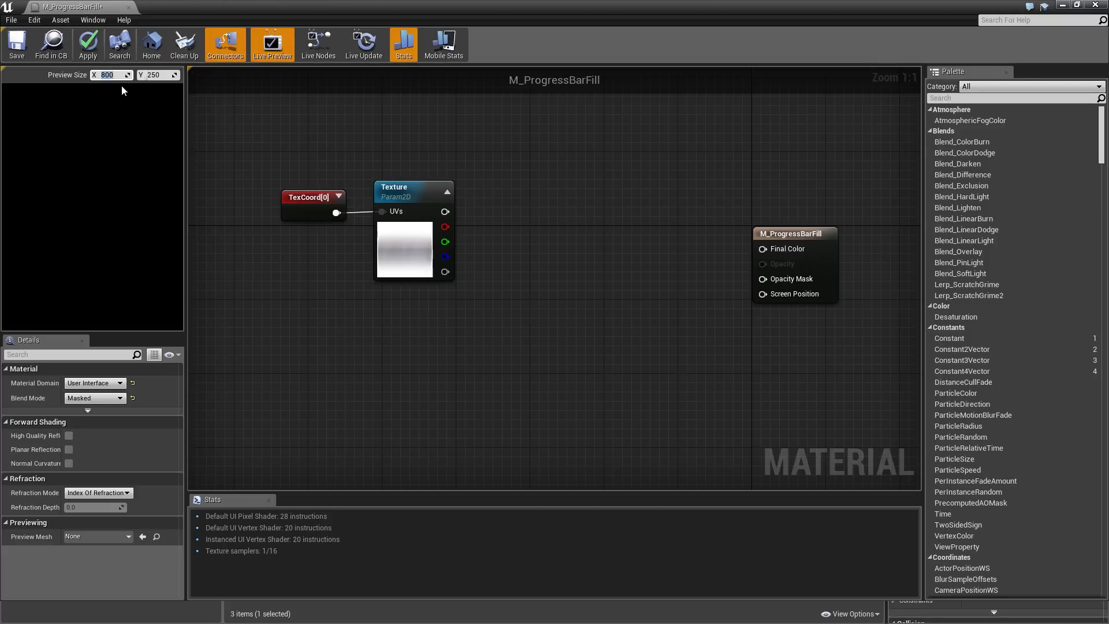
# Step: Set the preview height to 200 and place a Constant3Vector node
pyautogui.click(154, 75)
pyautogui.write('200')
pyautogui.press('Return')
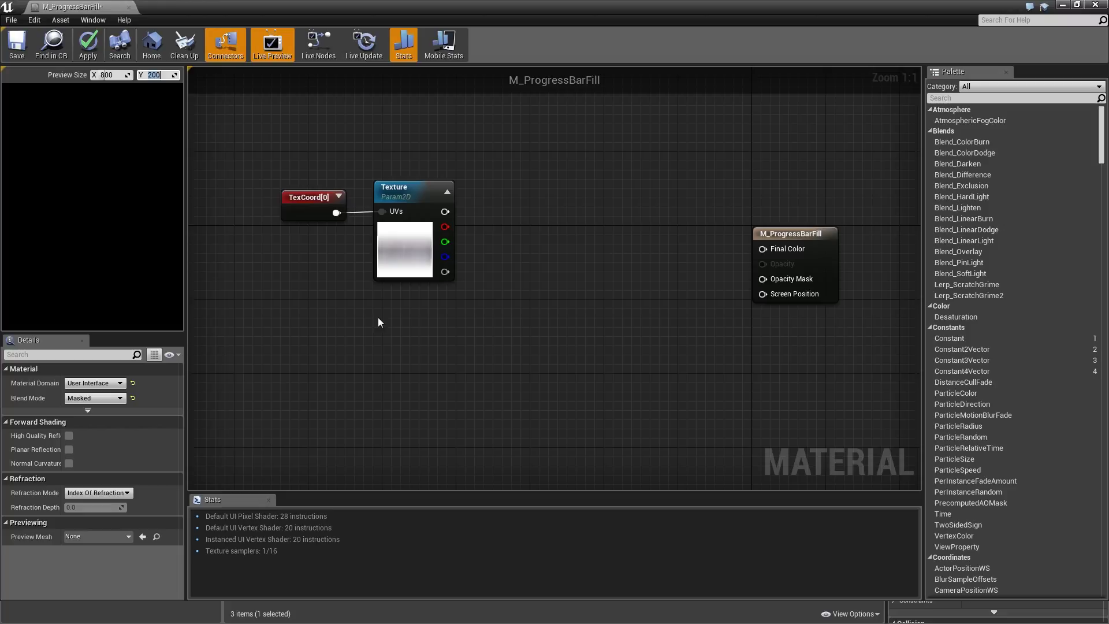
pyautogui.write('333333')
pyautogui.click(324, 337)
# Step: Convert the Constant3Vector into a Color parameter with a full-brightness cyan default (0, 0.771, 1, 1)
pyautogui.rightClick(379, 338)
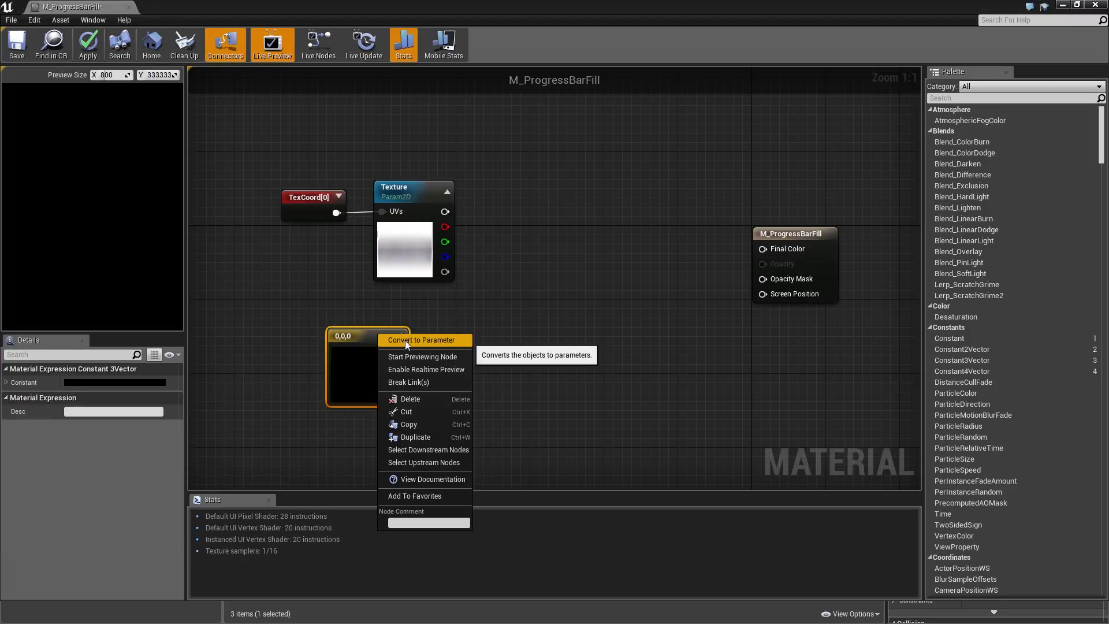
pyautogui.click(404, 341)
pyautogui.click(93, 383)
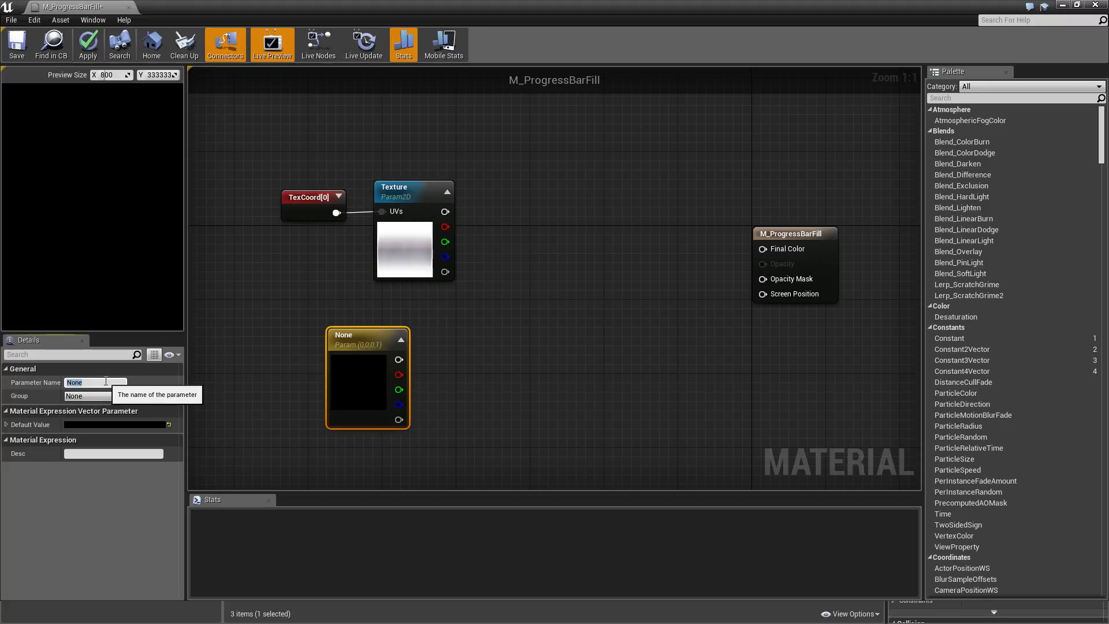
pyautogui.write('Color')
pyautogui.press('Return')
pyautogui.click(113, 425)
pyautogui.click(133, 376)
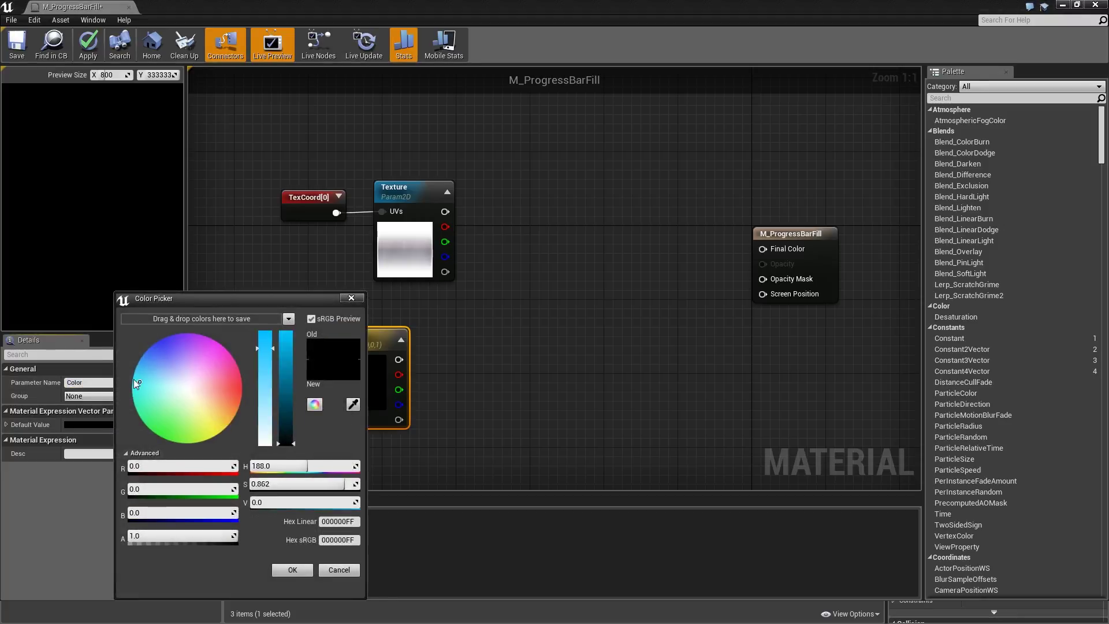
pyautogui.moveTo(284, 408); pyautogui.dragTo(285, 332)
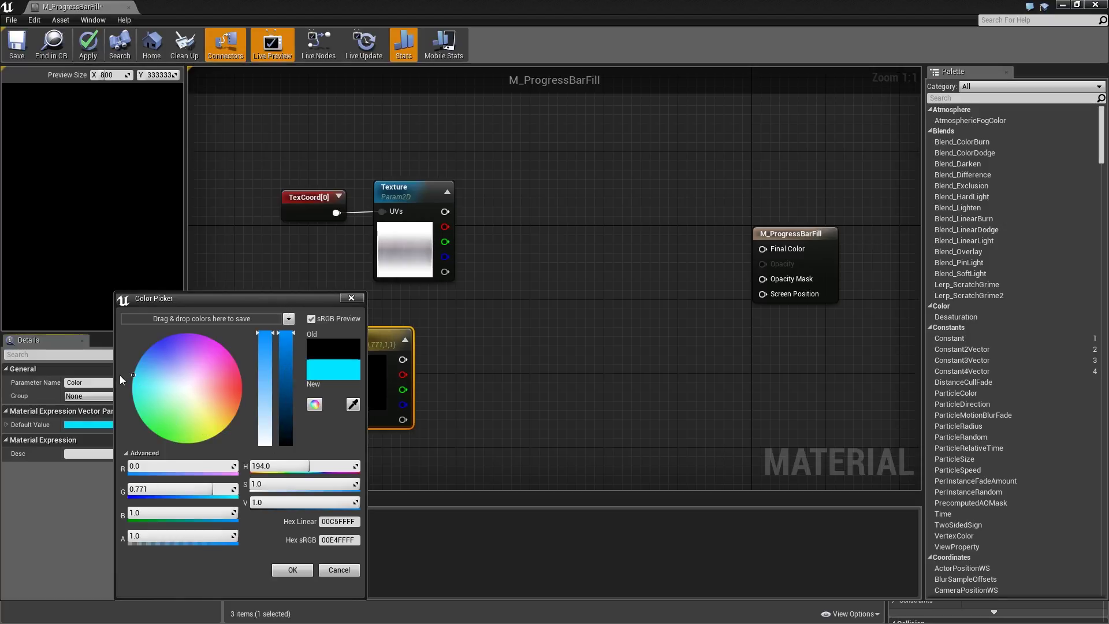
pyautogui.moveTo(150, 398); pyautogui.dragTo(131, 374)
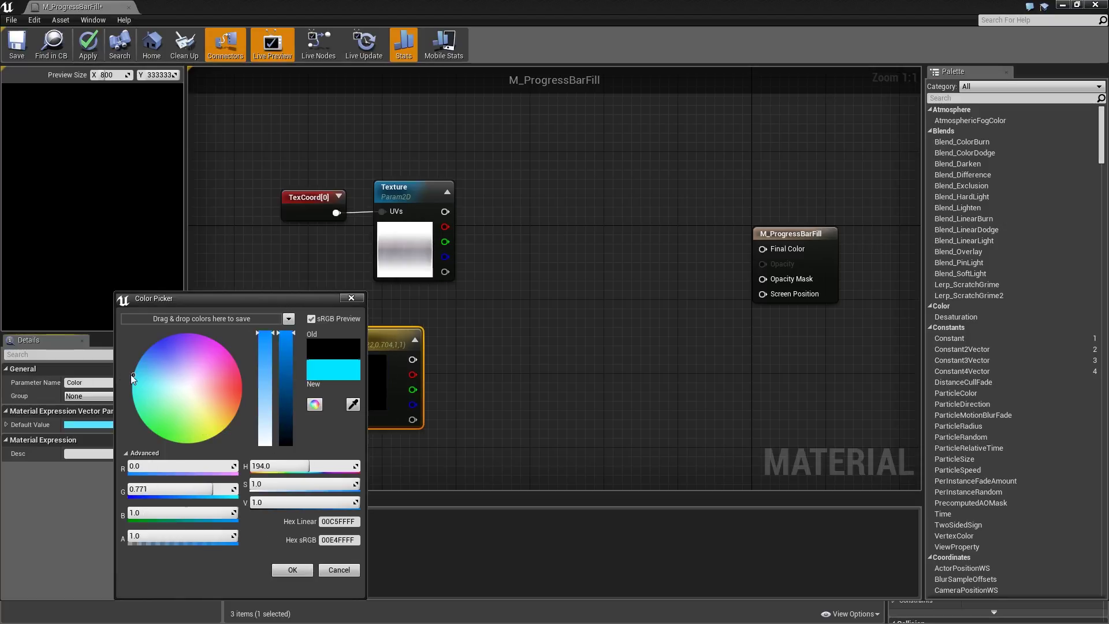
pyautogui.click(293, 569)
pyautogui.click(505, 230)
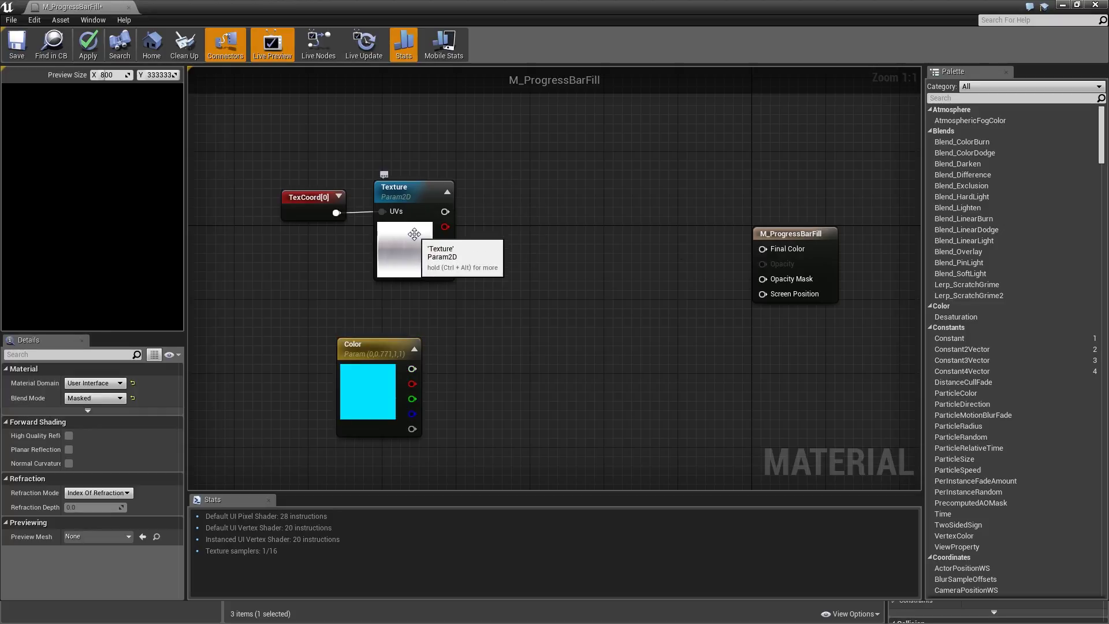
# Step: Multiply the Texture's RGB output by Color in a new Multiply node
pyautogui.click(439, 222)
pyautogui.moveTo(445, 213); pyautogui.dragTo(510, 222)
pyautogui.write('mul')
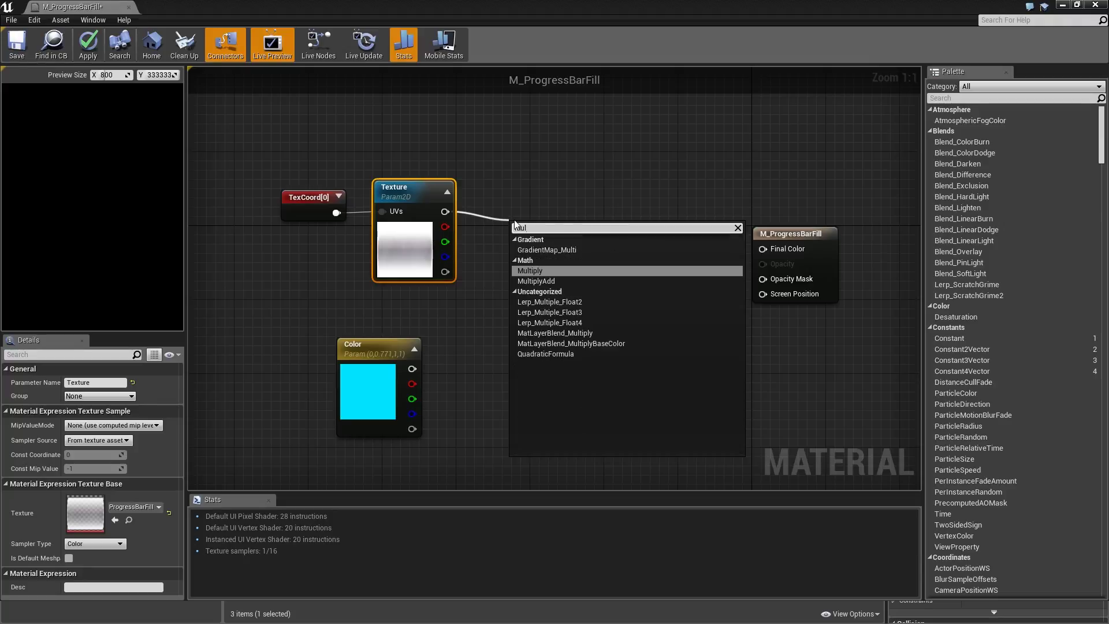
pyautogui.press('Return')
pyautogui.moveTo(412, 368); pyautogui.dragTo(781, 247)
# Step: Set the preview height to 150, tidy the Color node and place a scalar constant
pyautogui.click(155, 74)
pyautogui.write('150')
pyautogui.press('Return')
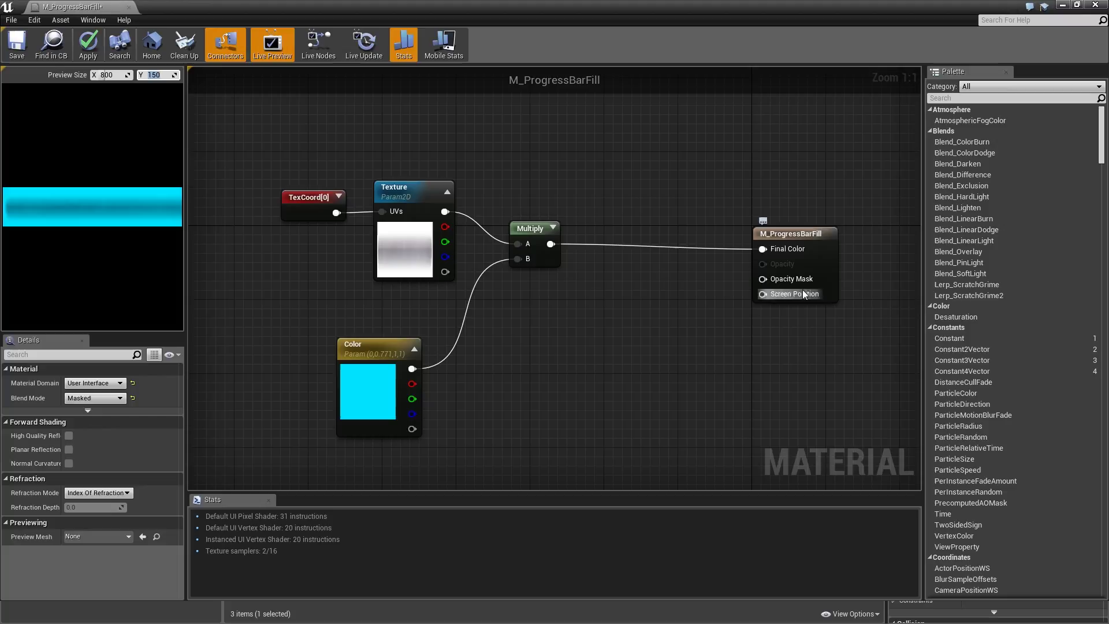
pyautogui.moveTo(375, 347); pyautogui.dragTo(403, 319)
pyautogui.click(531, 337)
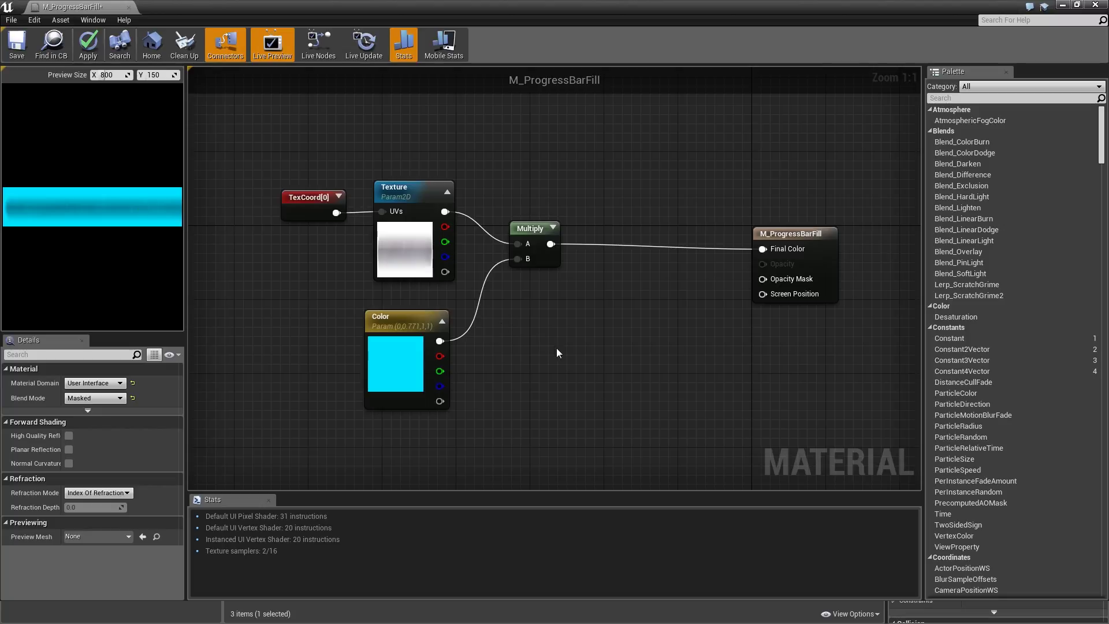
pyautogui.moveTo(597, 358); pyautogui.dragTo(562, 279, button='right')
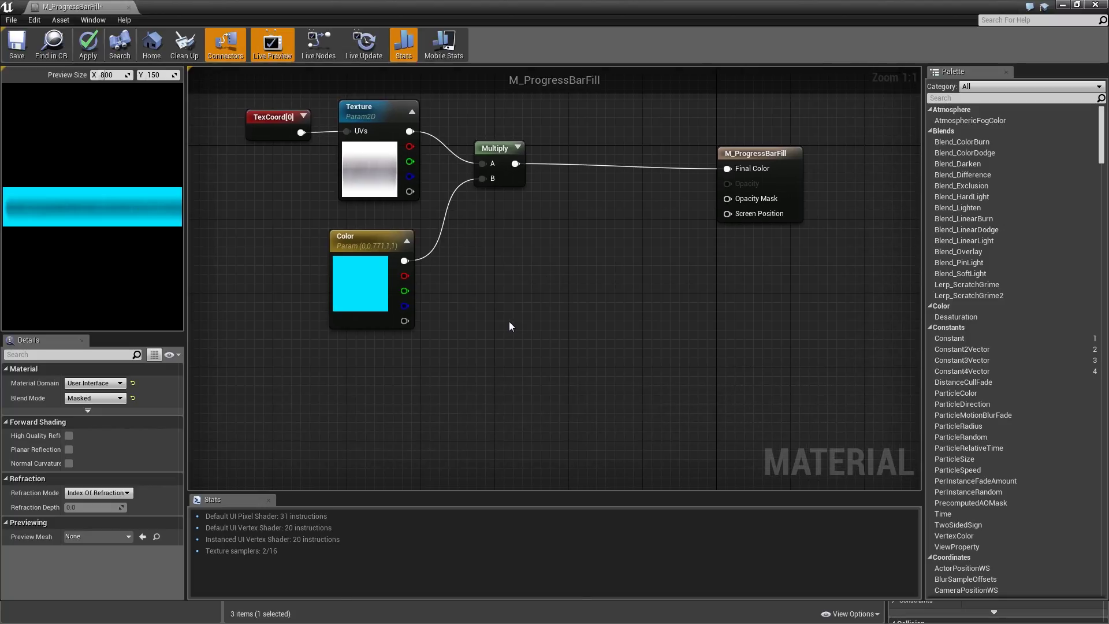
pyautogui.press('1')
pyautogui.click(336, 384)
# Step: Convert the scalar constant into PercentRight with default value 1 and slider maximum 1
pyautogui.rightClick(351, 391)
pyautogui.click(381, 391)
pyautogui.click(100, 382)
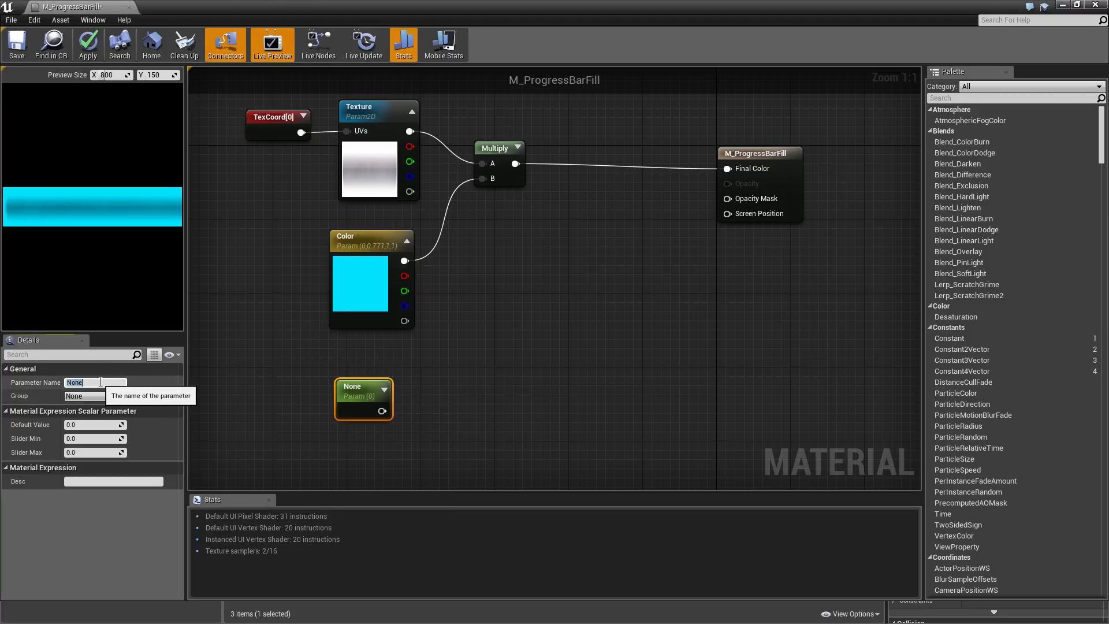
pyautogui.write('PercentRight')
pyautogui.click(88, 425)
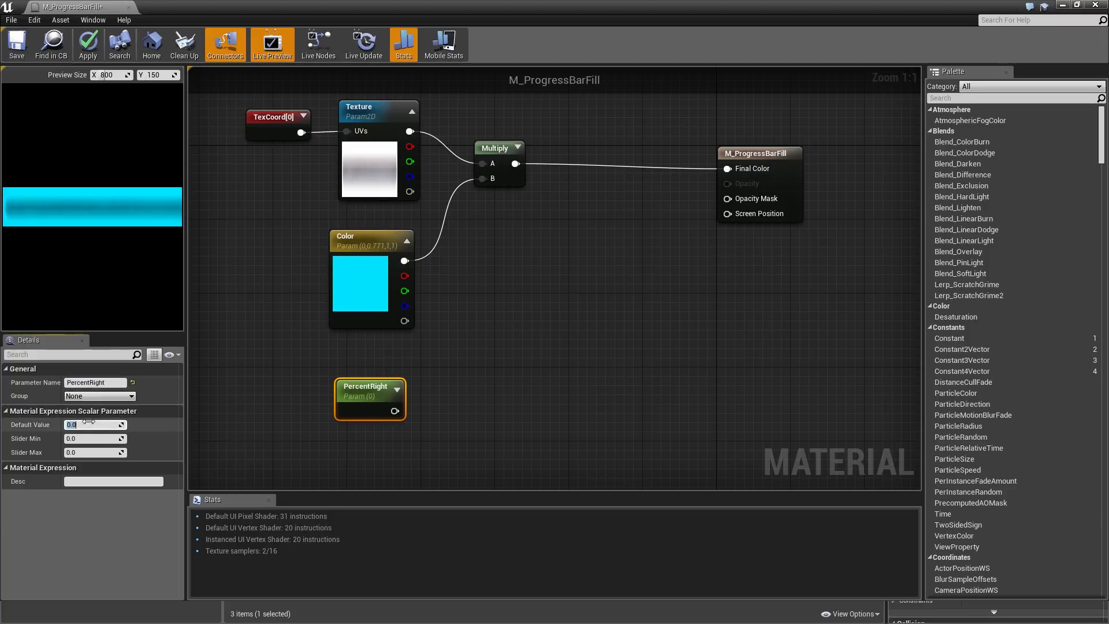
pyautogui.write('1')
pyautogui.press('Return')
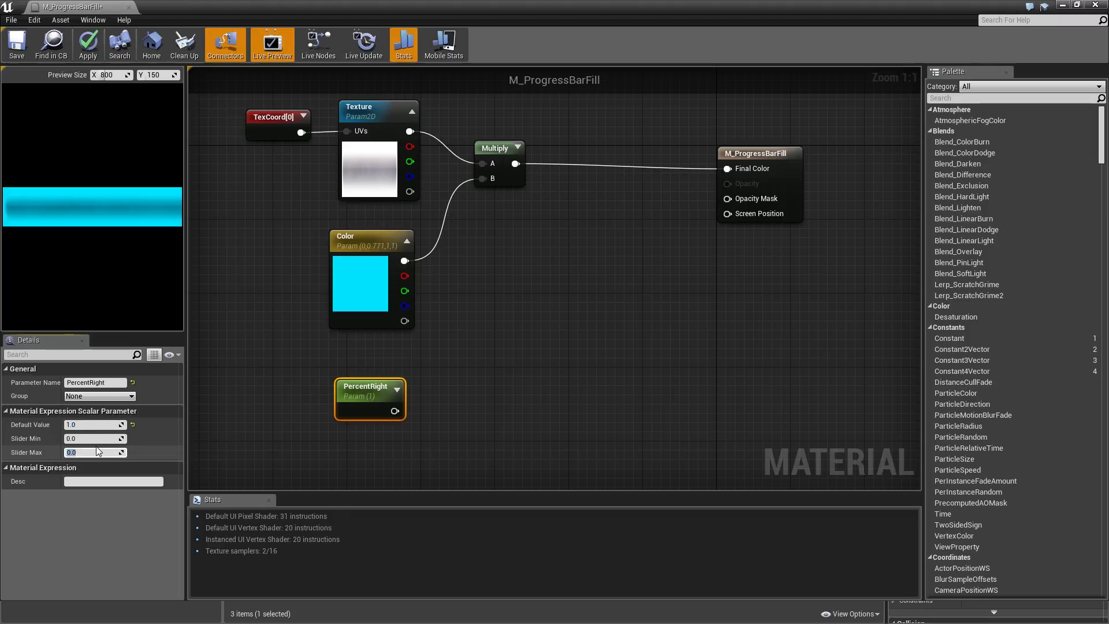
pyautogui.press('Return')
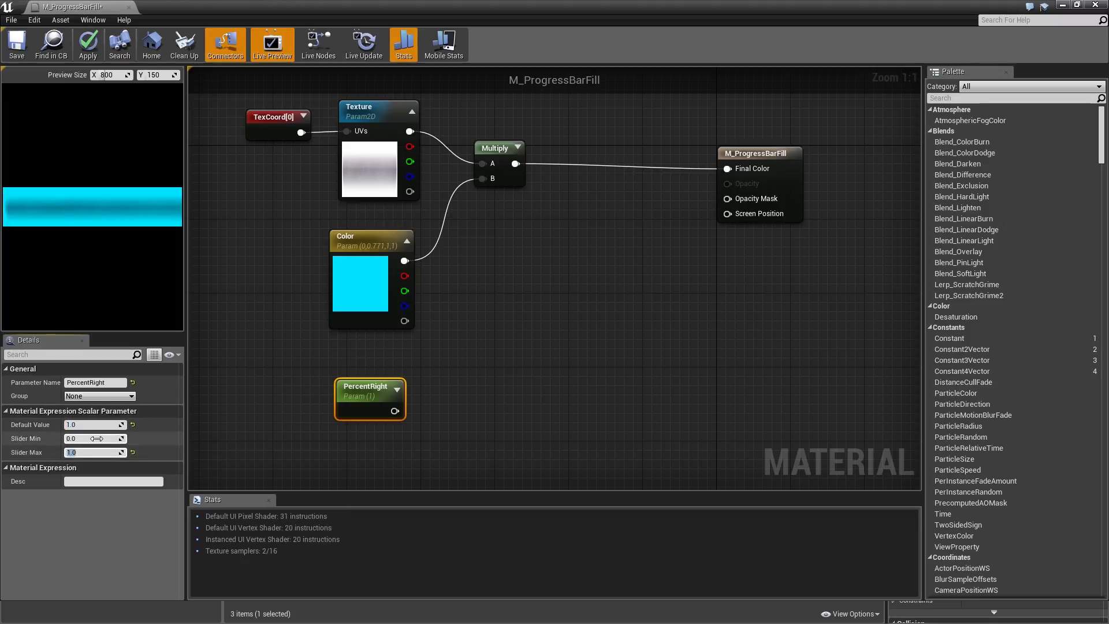
pyautogui.click(440, 358)
pyautogui.moveTo(372, 395); pyautogui.dragTo(366, 392)
pyautogui.click(469, 397)
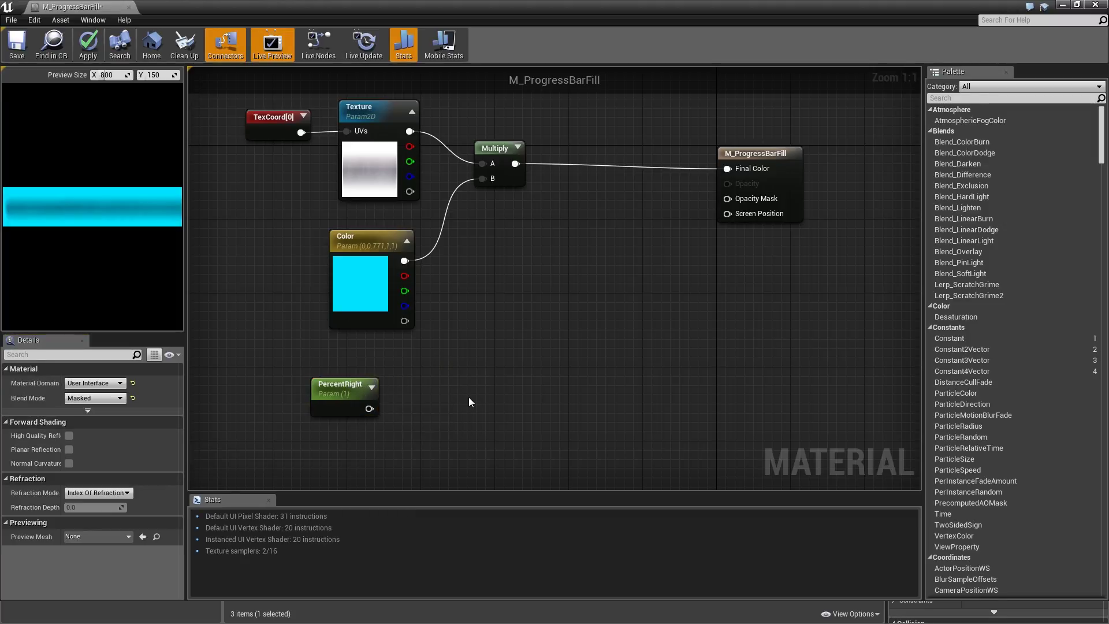
pyautogui.moveTo(441, 362); pyautogui.dragTo(418, 302, button='right')
# Step: Add an If node with PercentRight wired into its B input
pyautogui.rightClick(420, 305)
pyautogui.write('if')
pyautogui.press('Return')
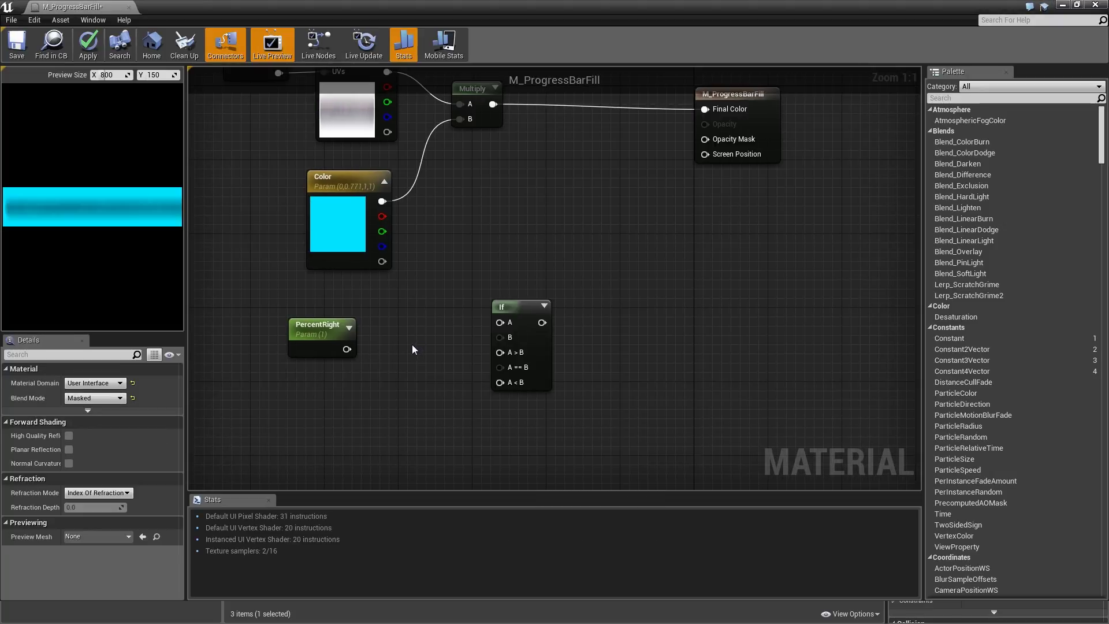
pyautogui.moveTo(347, 348); pyautogui.dragTo(500, 337)
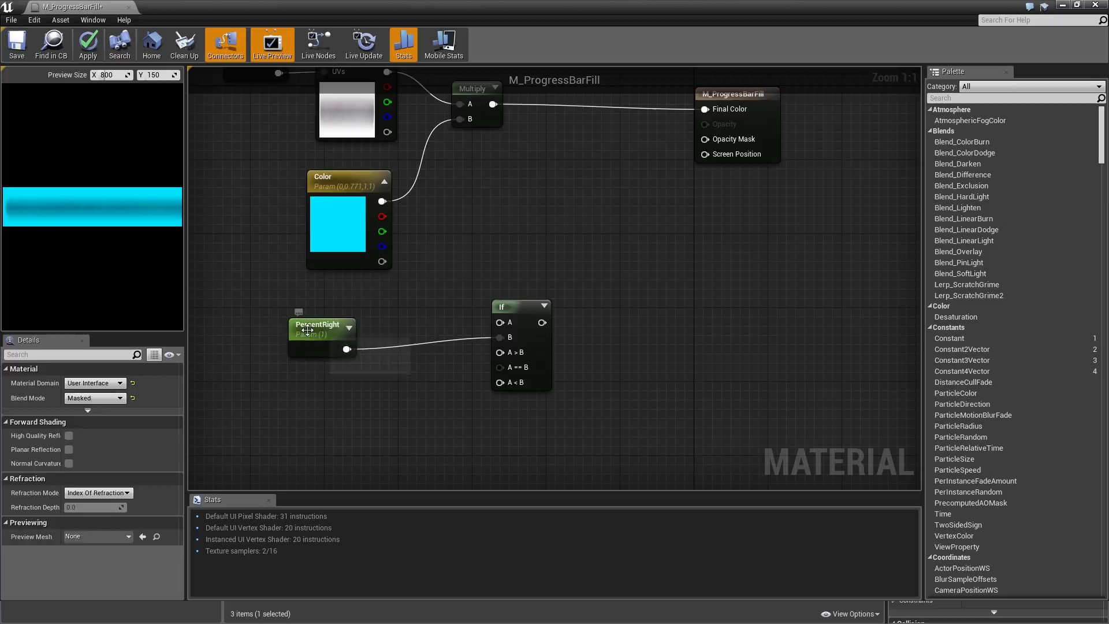
pyautogui.moveTo(307, 329); pyautogui.dragTo(295, 397)
pyautogui.moveTo(255, 333); pyautogui.dragTo(344, 439, button='right')
# Step: Route TexCoord through a Mask (R) component mask into the If node's A input
pyautogui.click(331, 174)
pyautogui.moveTo(294, 352); pyautogui.dragTo(413, 237, button='right')
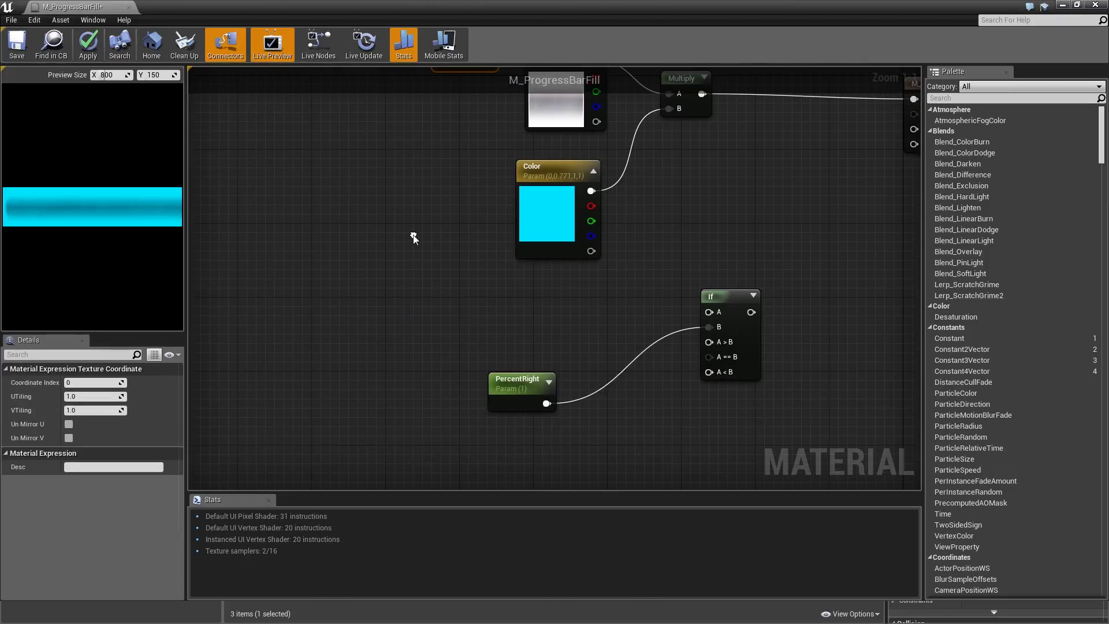
pyautogui.hotkey('ctrl', 'x')
pyautogui.hotkey('ctrl', 'v')
pyautogui.moveTo(358, 321); pyautogui.dragTo(428, 317)
pyautogui.write('mask')
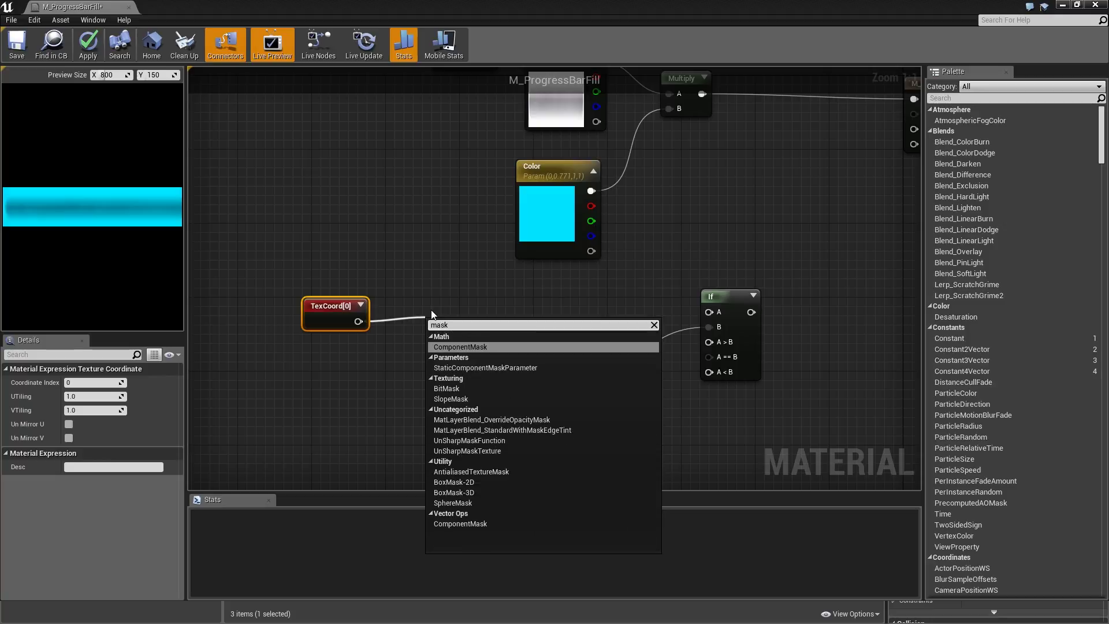
pyautogui.press('Return')
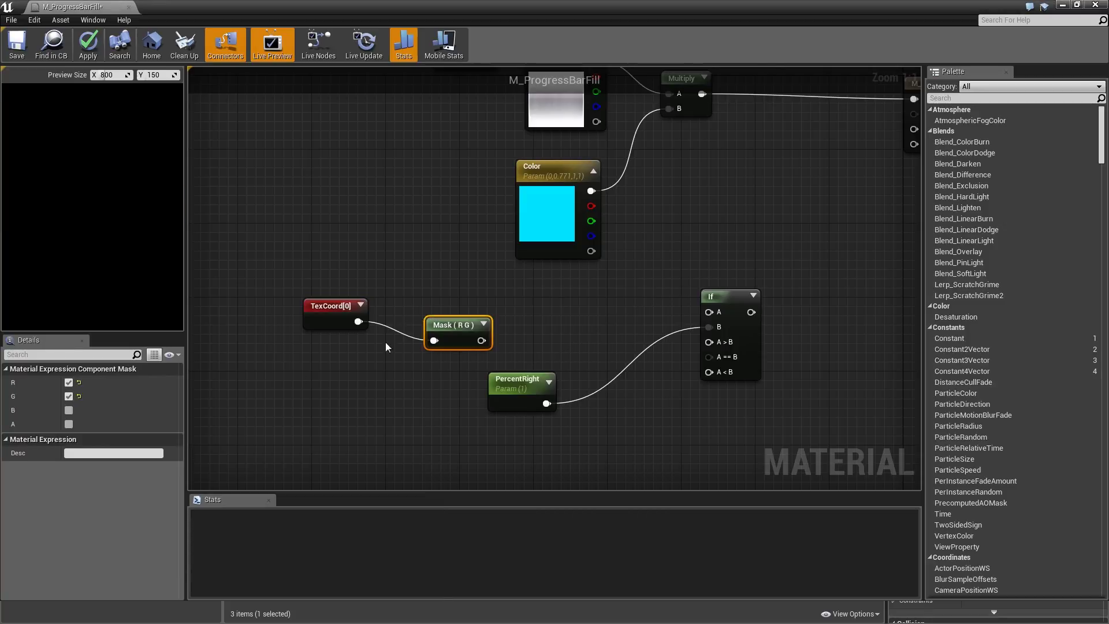
pyautogui.click(68, 397)
pyautogui.moveTo(490, 330); pyautogui.dragTo(716, 313)
pyautogui.moveTo(520, 384); pyautogui.dragTo(455, 365)
pyautogui.moveTo(509, 433); pyautogui.dragTo(514, 364, button='right')
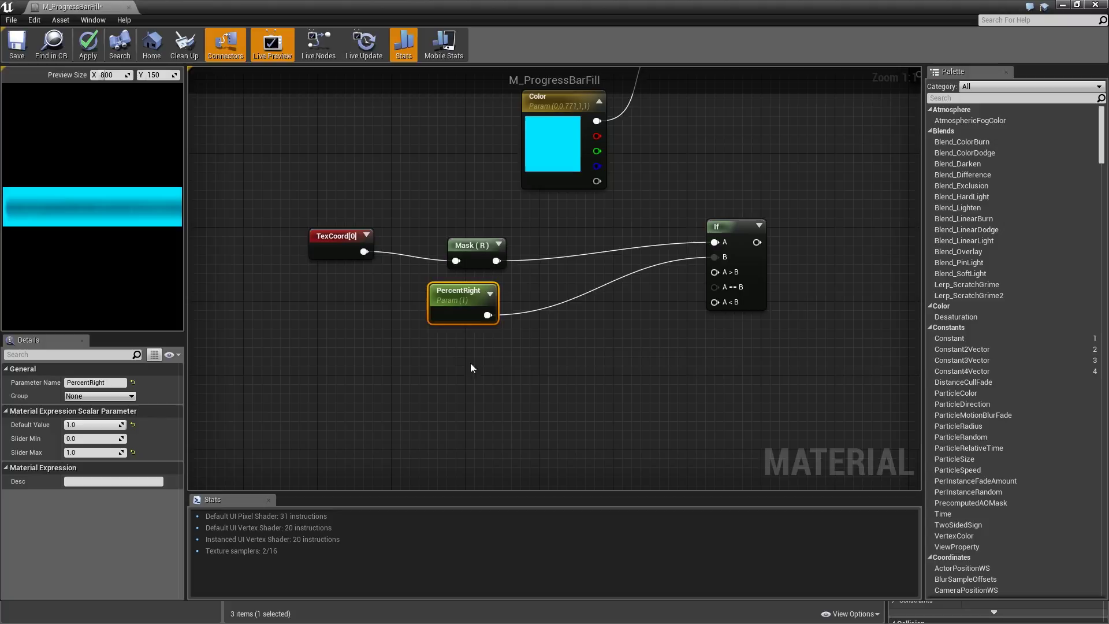
# Step: Wire a constant 0 into the If node's A > B and a constant 1 into A < B
pyautogui.click(445, 351)
pyautogui.click(443, 397)
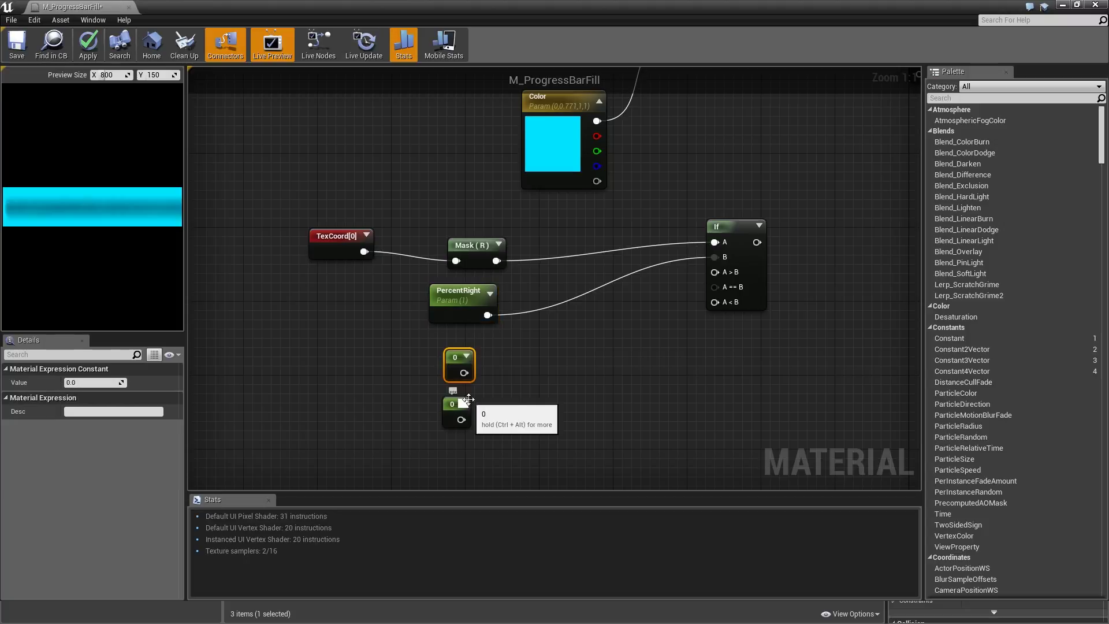
pyautogui.click(514, 404)
pyautogui.click(511, 407)
pyautogui.click(584, 370)
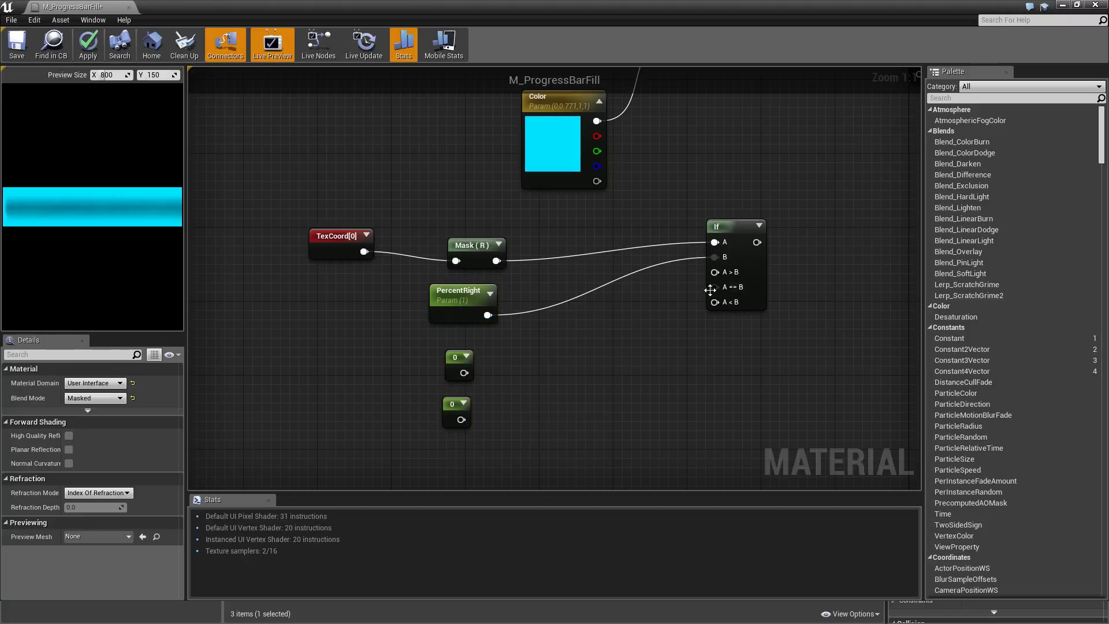
pyautogui.moveTo(463, 372); pyautogui.dragTo(715, 273)
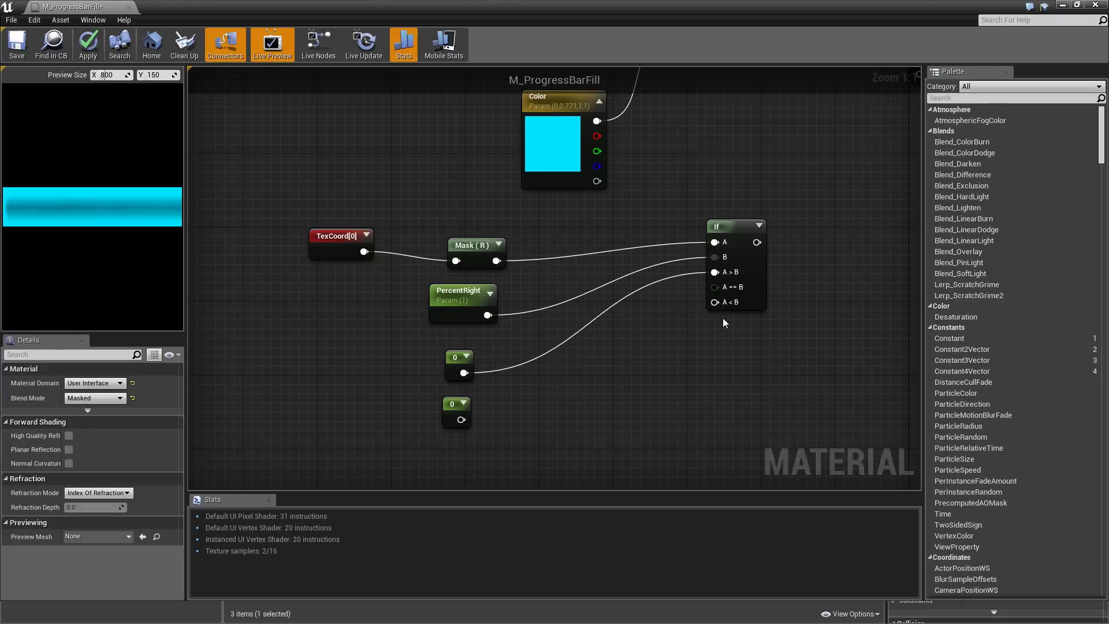
pyautogui.moveTo(461, 419); pyautogui.dragTo(714, 302)
pyautogui.click(456, 407)
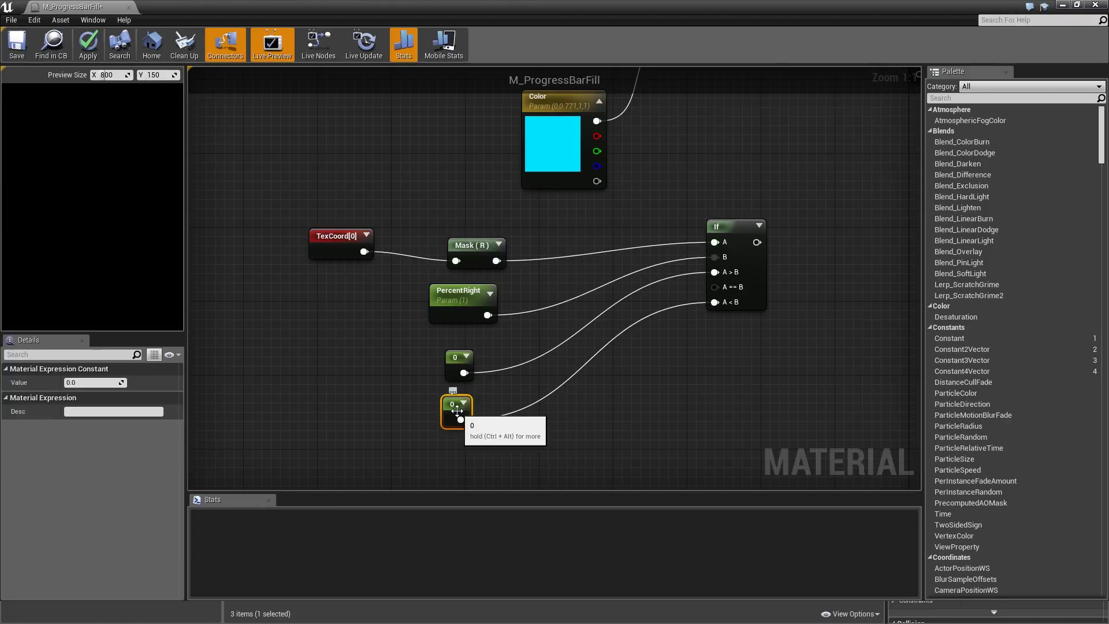
pyautogui.click(112, 383)
pyautogui.write('1')
pyautogui.press('Return')
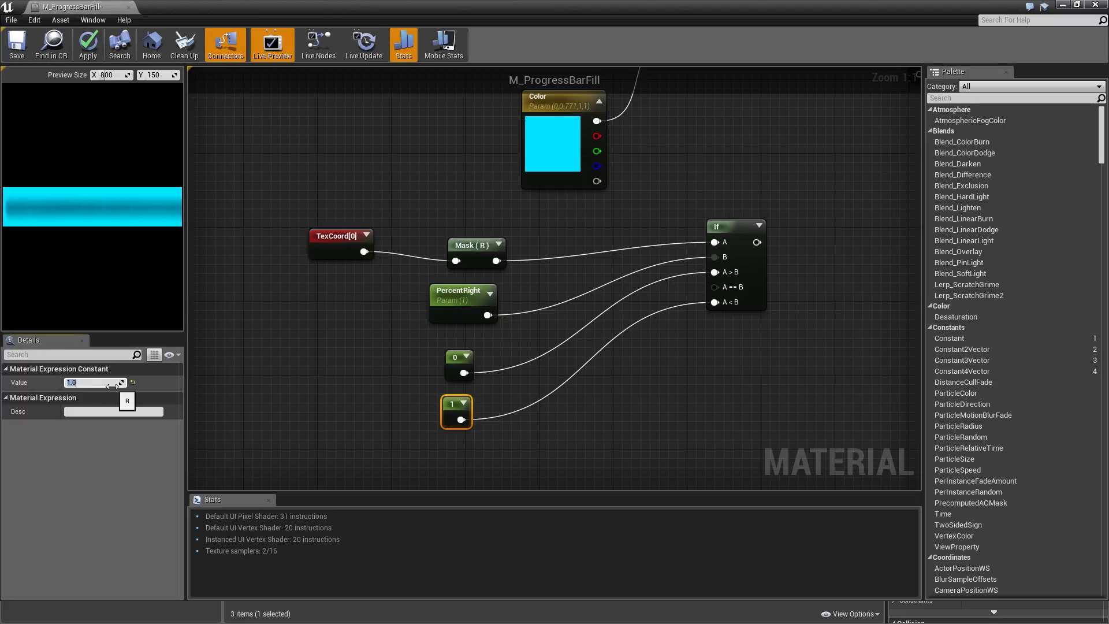
# Step: Copy and paste the TexCoord–Mask–If comparison group and place the copy below the original
pyautogui.scroll(-3, 452, 366)
pyautogui.click(475, 366)
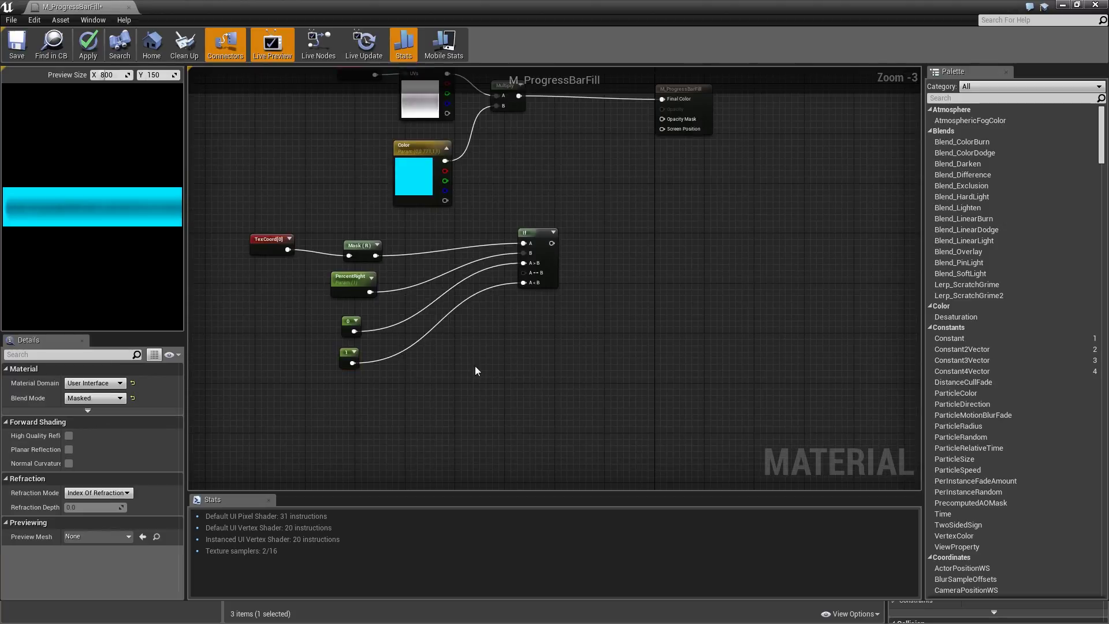
pyautogui.moveTo(474, 365); pyautogui.dragTo(513, 348, button='right')
pyautogui.scroll(1, 453, 310)
pyautogui.scroll(1, 397, 260)
pyautogui.moveTo(397, 259); pyautogui.dragTo(397, 267)
pyautogui.moveTo(226, 186); pyautogui.dragTo(680, 380)
pyautogui.hotkey('ctrl', 'c')
pyautogui.hotkey('ctrl', 'v')
pyautogui.moveTo(863, 332); pyautogui.dragTo(695, 391)
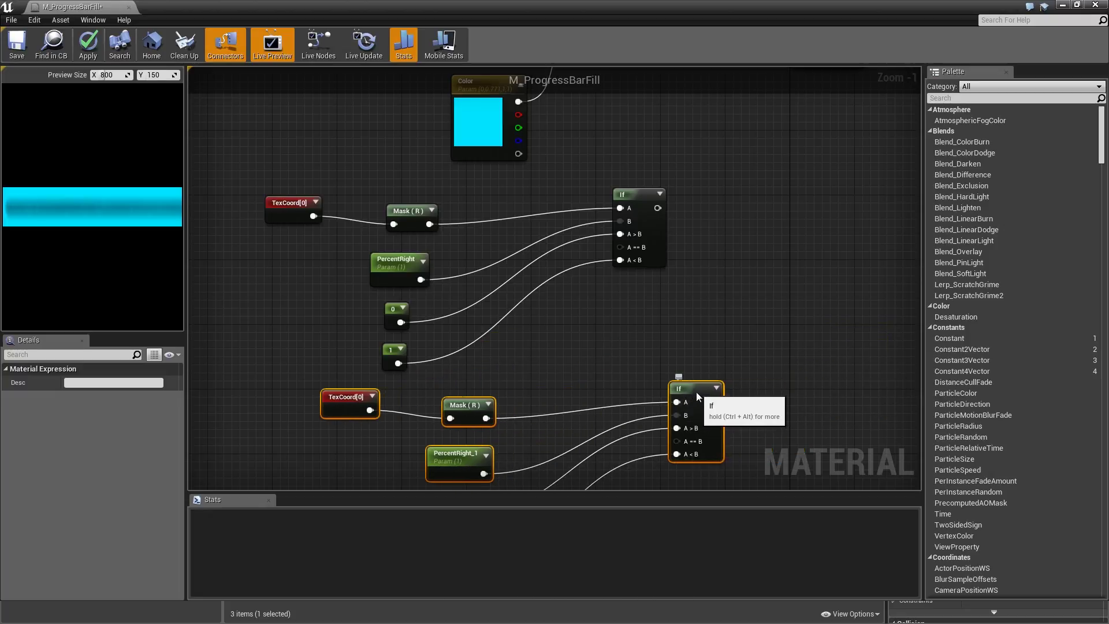
pyautogui.moveTo(614, 397); pyautogui.dragTo(649, 301, button='right')
# Step: Rename the copied PercentRight_1 parameter to PercentLeft and set its default value to 0.2
pyautogui.click(491, 358)
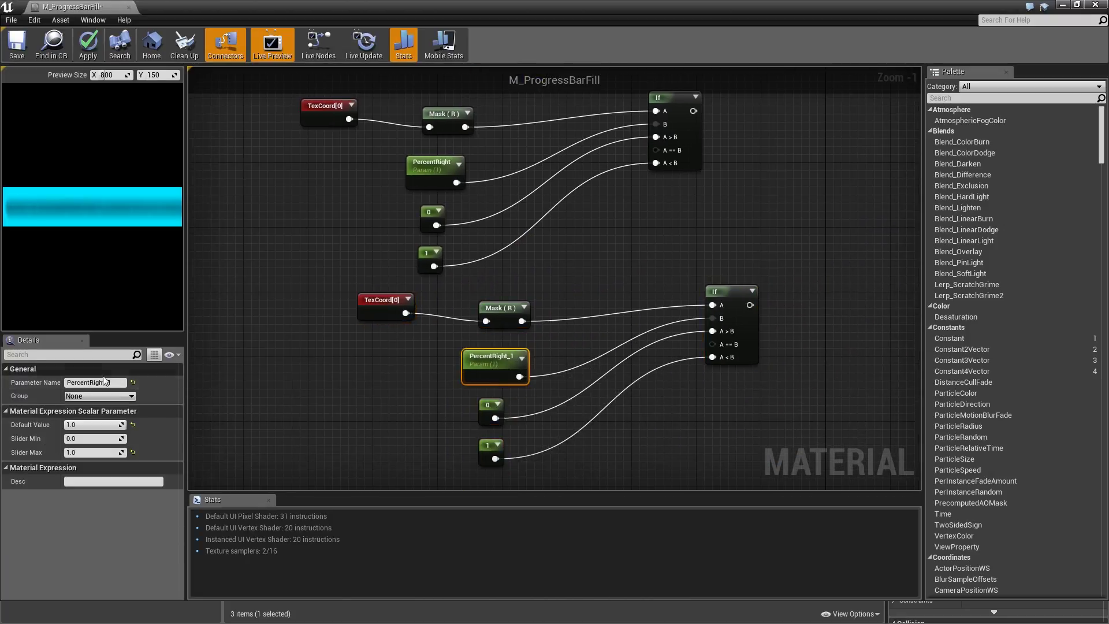
pyautogui.click(91, 383)
pyautogui.write('PercentLef')
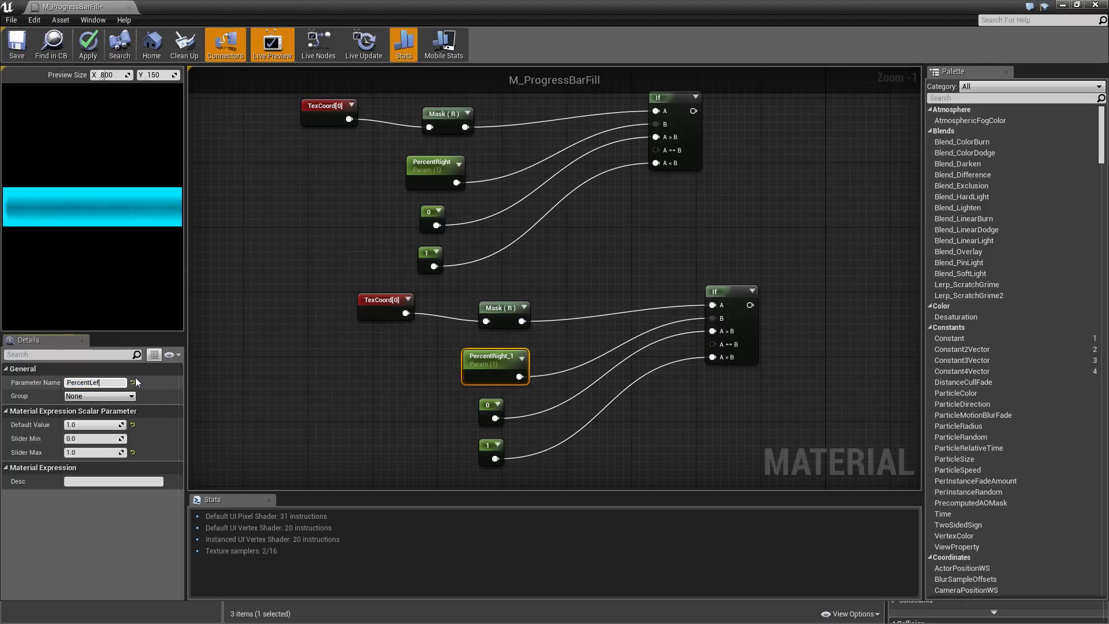
pyautogui.write('t')
pyautogui.press('Return')
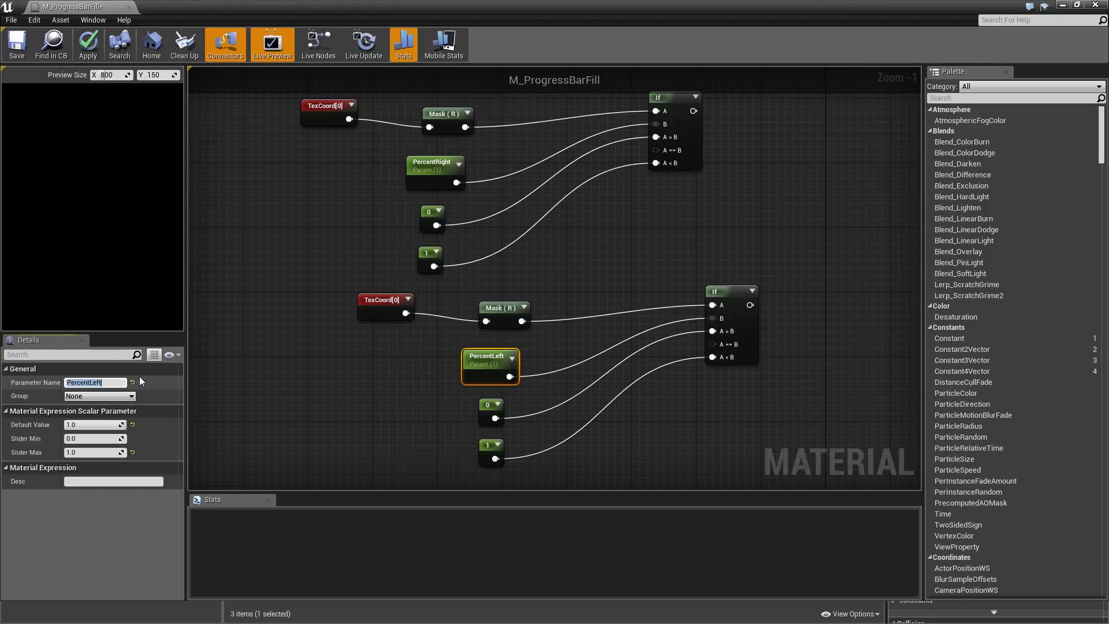
pyautogui.click(116, 425)
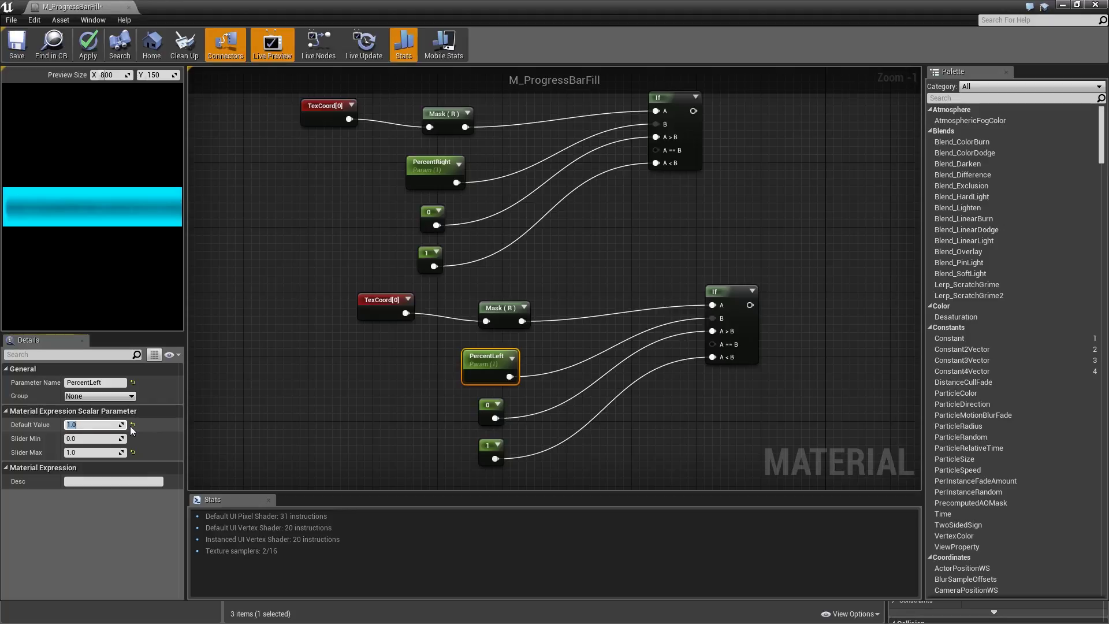
pyautogui.press('BackSpace')
pyautogui.write('.2')
pyautogui.press('Return')
pyautogui.click(692, 234)
pyautogui.moveTo(692, 234); pyautogui.dragTo(590, 333, button='right')
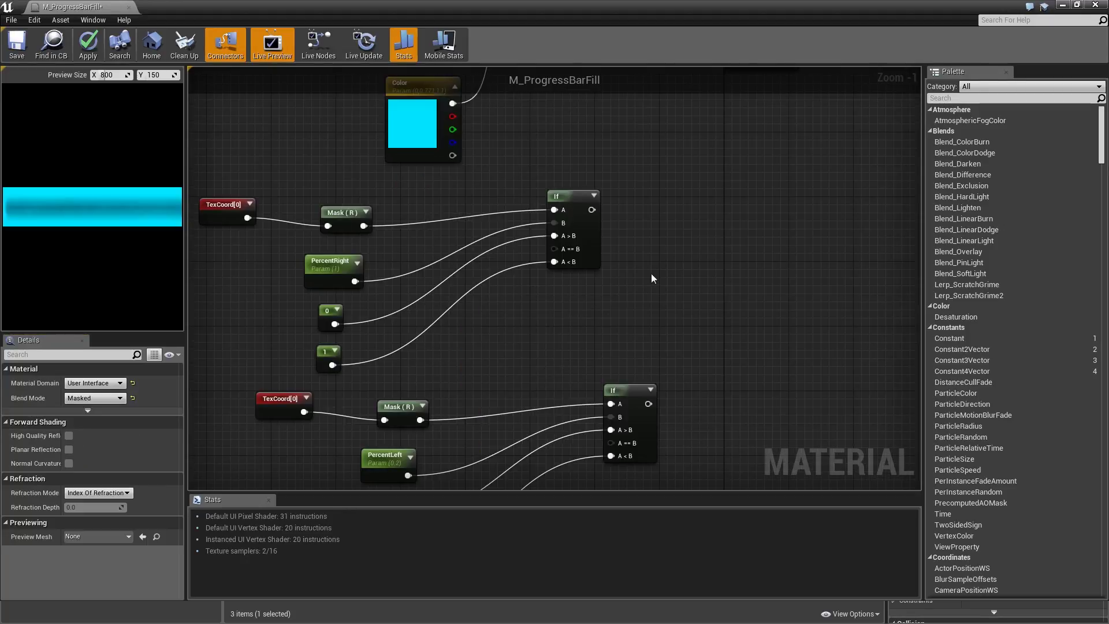
# Step: Subtract the lower If result from the upper If result with a Subtract node
pyautogui.moveTo(592, 210); pyautogui.dragTo(660, 216)
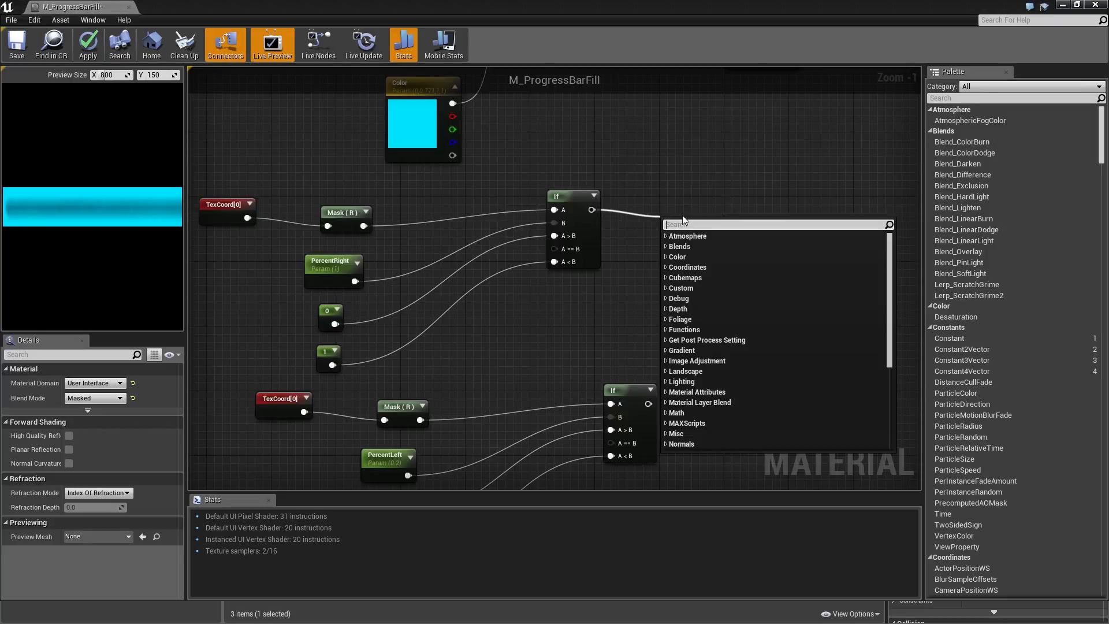
pyautogui.write('subt')
pyautogui.press('Return')
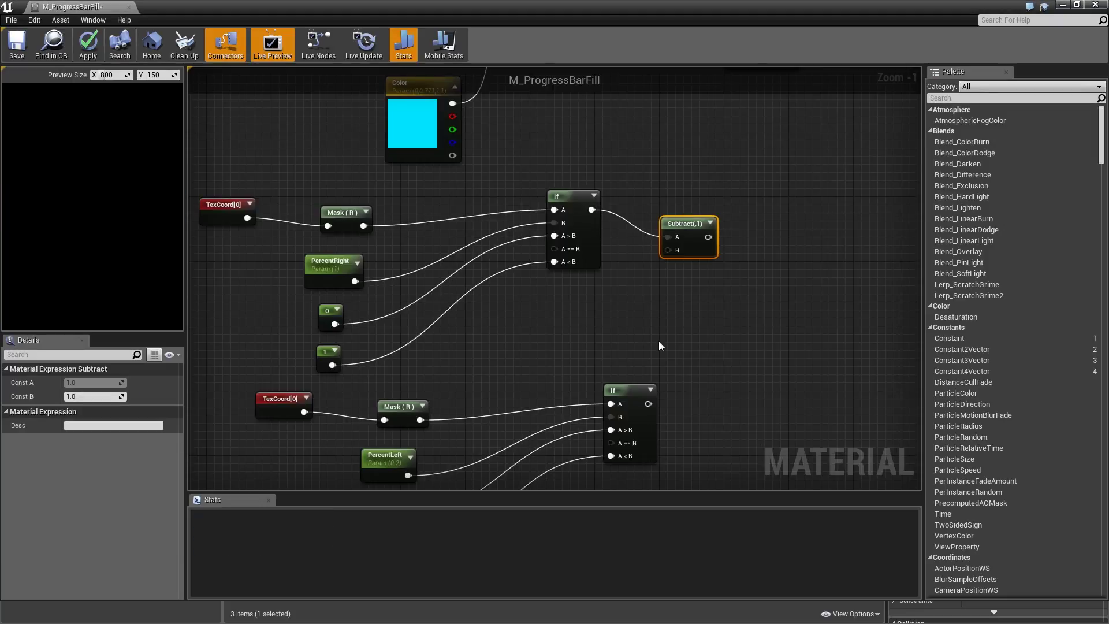
pyautogui.moveTo(660, 402); pyautogui.dragTo(674, 248)
# Step: Multiply the difference by the texture's alpha, feed it into Opacity Mask, and apply
pyautogui.moveTo(725, 194); pyautogui.dragTo(645, 323, button='right')
pyautogui.moveTo(618, 366); pyautogui.dragTo(698, 324)
pyautogui.write('multiply')
pyautogui.press('Return')
pyautogui.moveTo(376, 171); pyautogui.dragTo(694, 323)
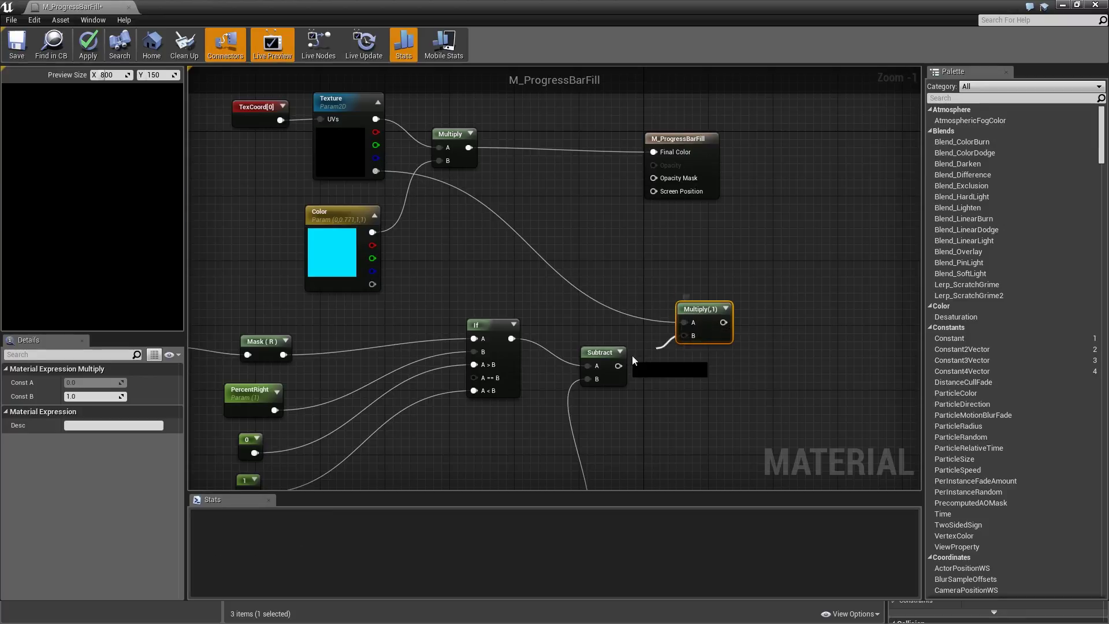
pyautogui.click(697, 370)
pyautogui.moveTo(697, 370); pyautogui.dragTo(636, 374, button='right')
pyautogui.moveTo(636, 335); pyautogui.dragTo(752, 151)
pyautogui.click(93, 44)
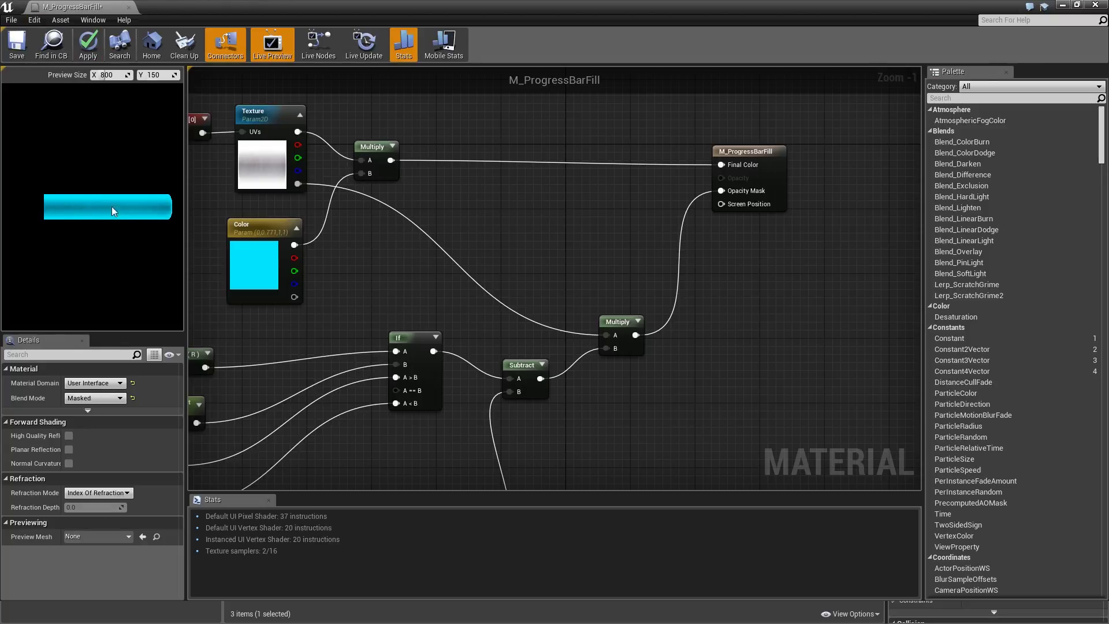
pyautogui.moveTo(322, 283); pyautogui.dragTo(304, 286, button='right')
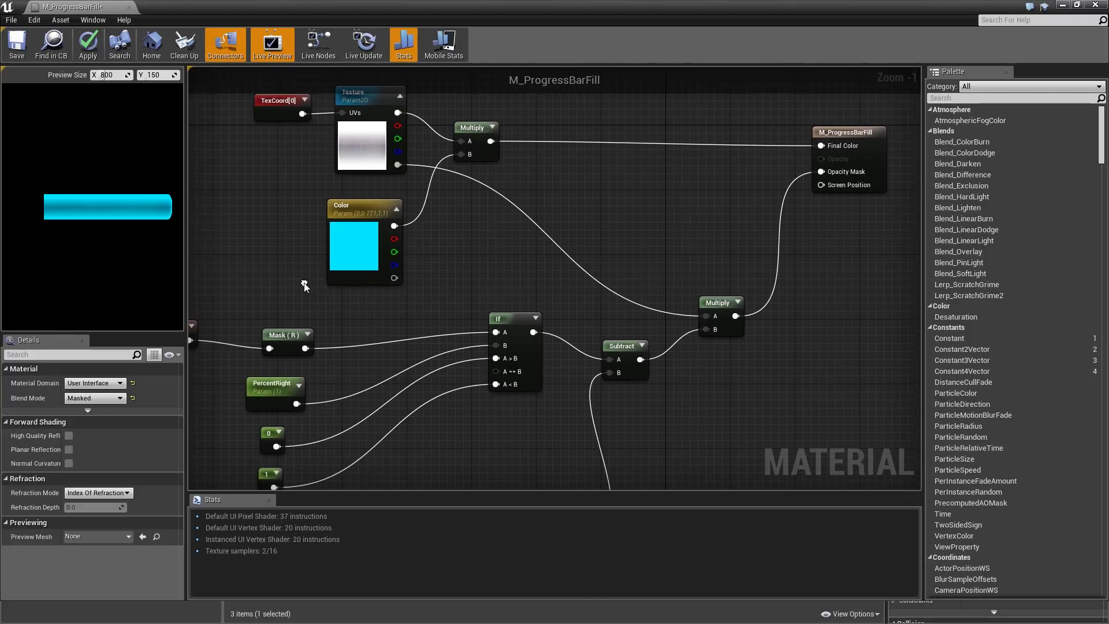
# Step: Apply and save M_ProgressBarFill, then close its material editor
pyautogui.click(95, 56)
pyautogui.click(16, 44)
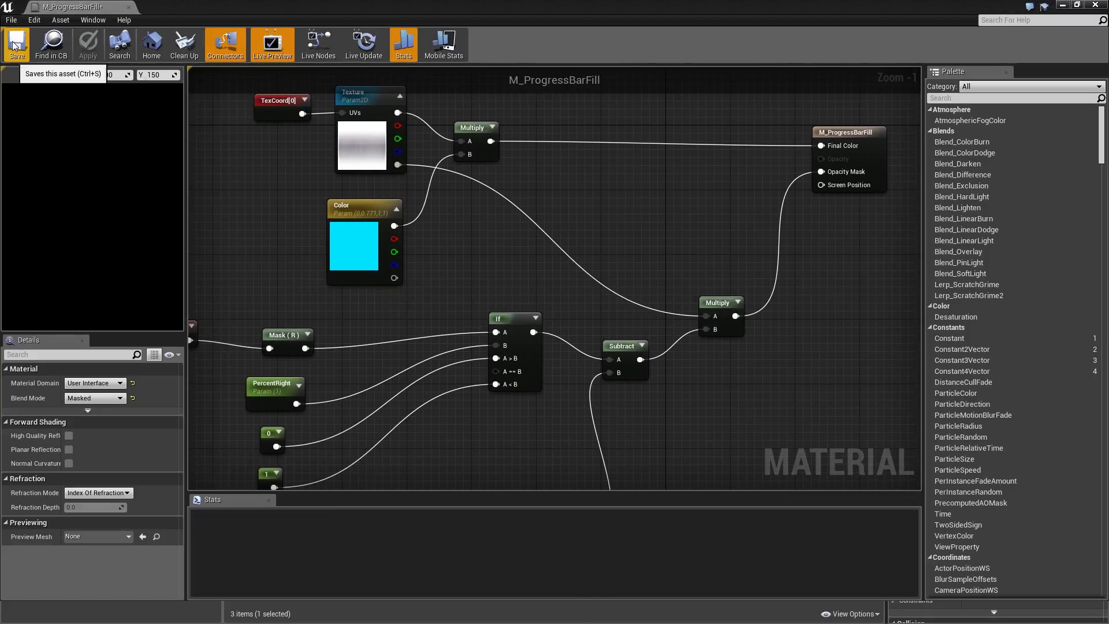
pyautogui.click(128, 7)
# Step: Create a material instance of M_ProgressBarFill named MI_ProgressFill
pyautogui.rightClick(289, 498)
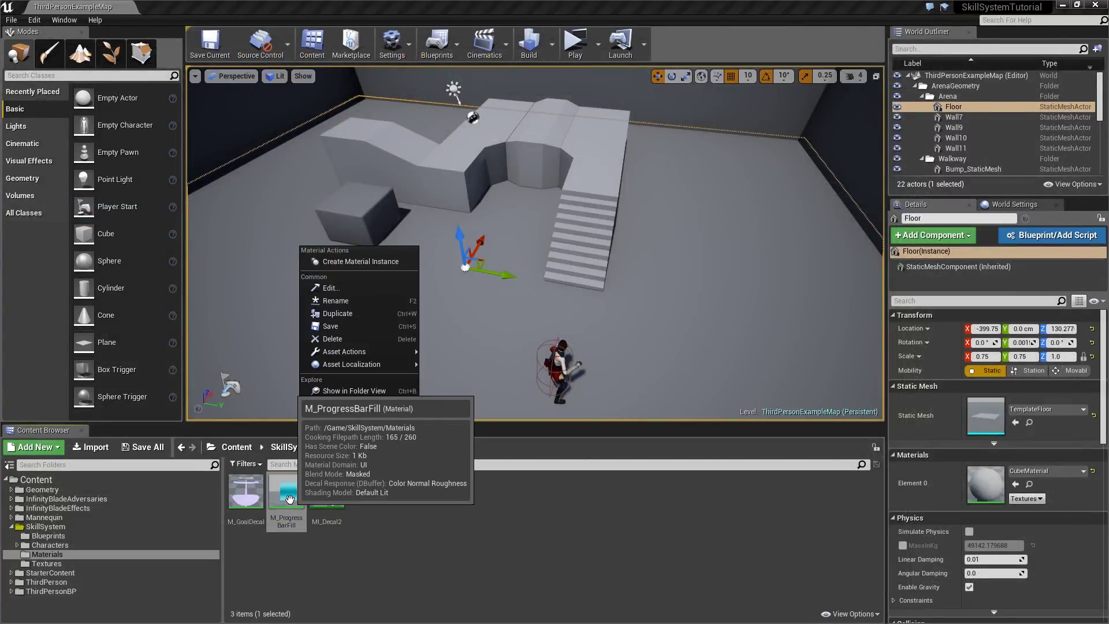
pyautogui.click(362, 262)
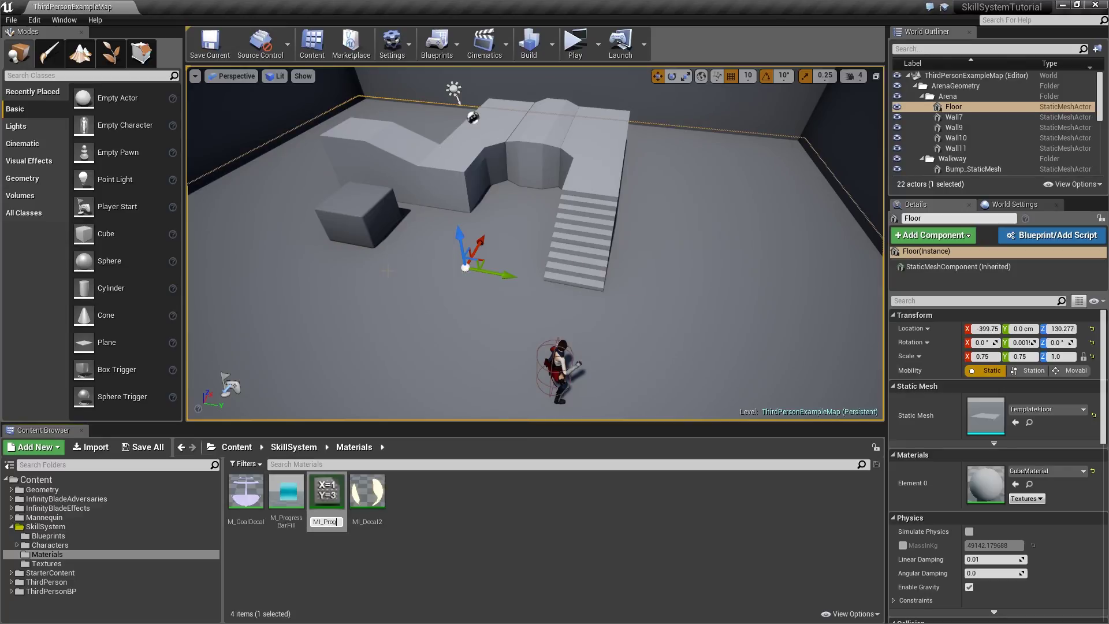
pyautogui.write('MI_ProgressFill')
pyautogui.press('Return')
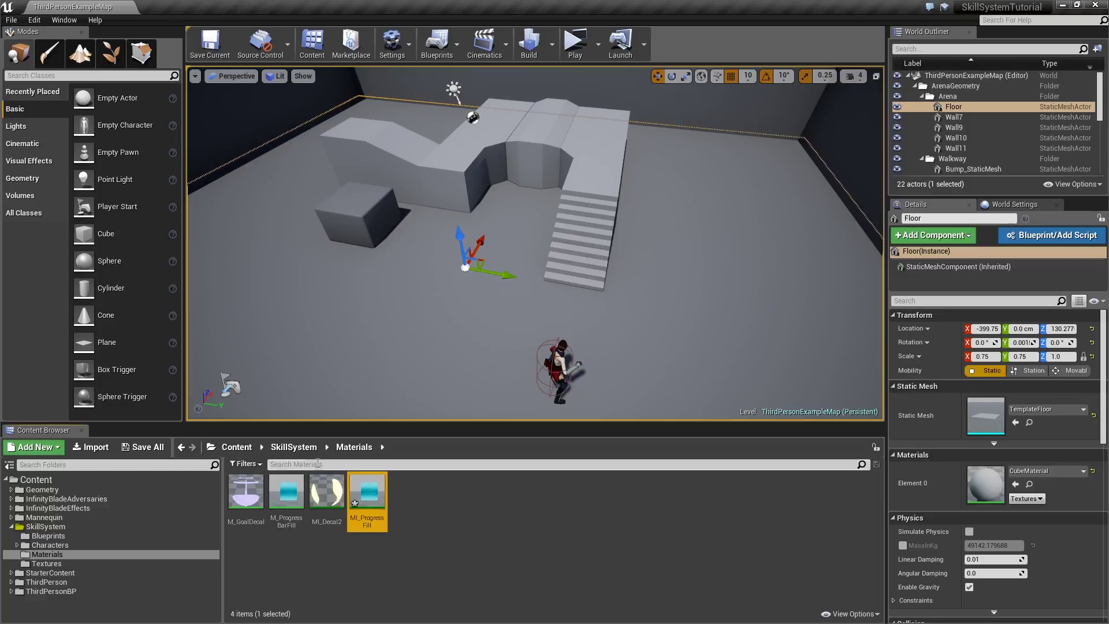
# Step: Open MI_ProgressFill and set its preview size to 650 × 60
pyautogui.doubleClick(379, 497)
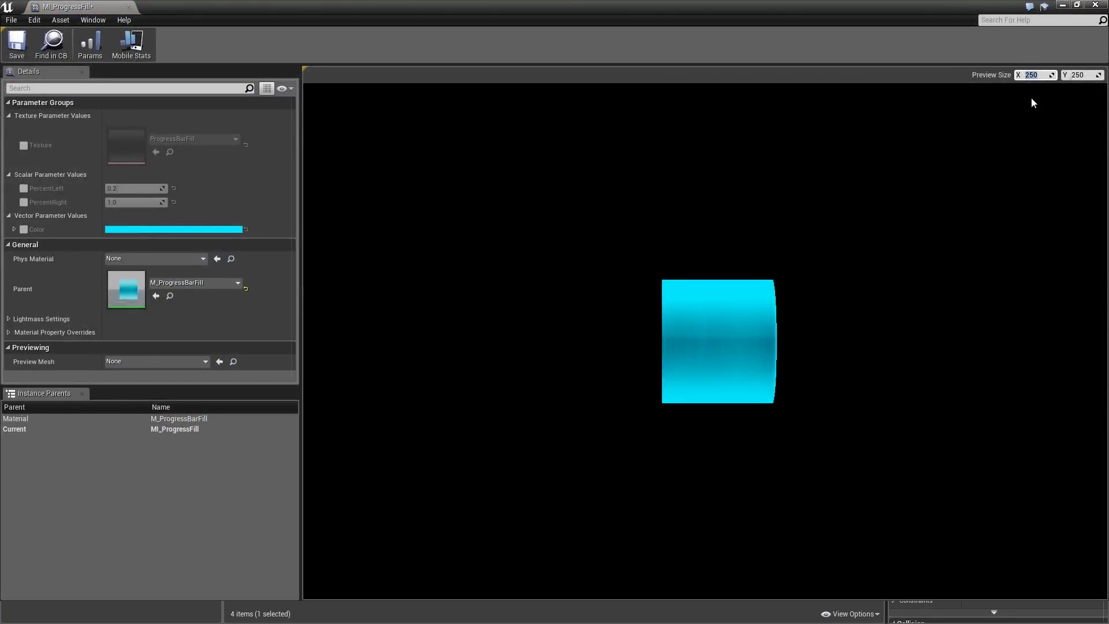
pyautogui.write('650')
pyautogui.press('Return')
pyautogui.click(1085, 78)
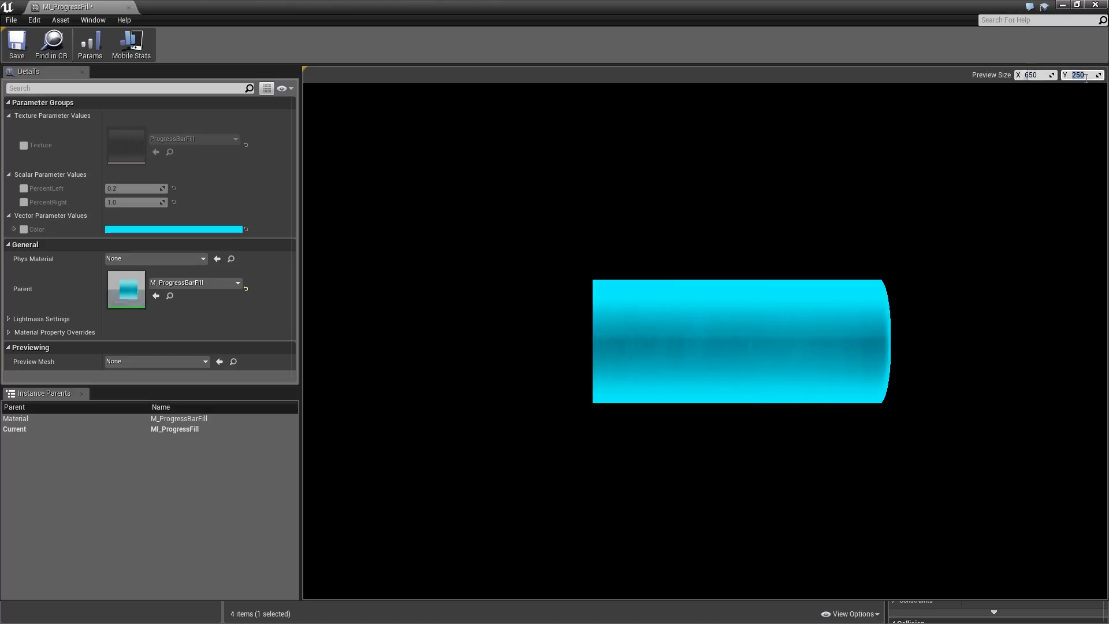
pyautogui.write('45')
pyautogui.press('Return')
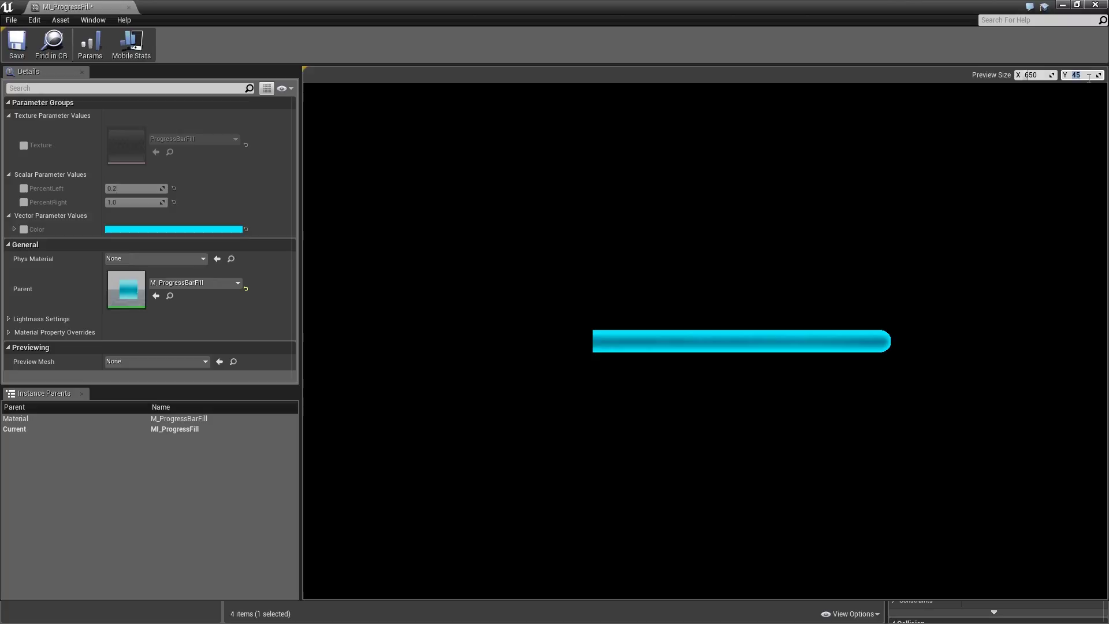
pyautogui.write('60')
pyautogui.press('Return')
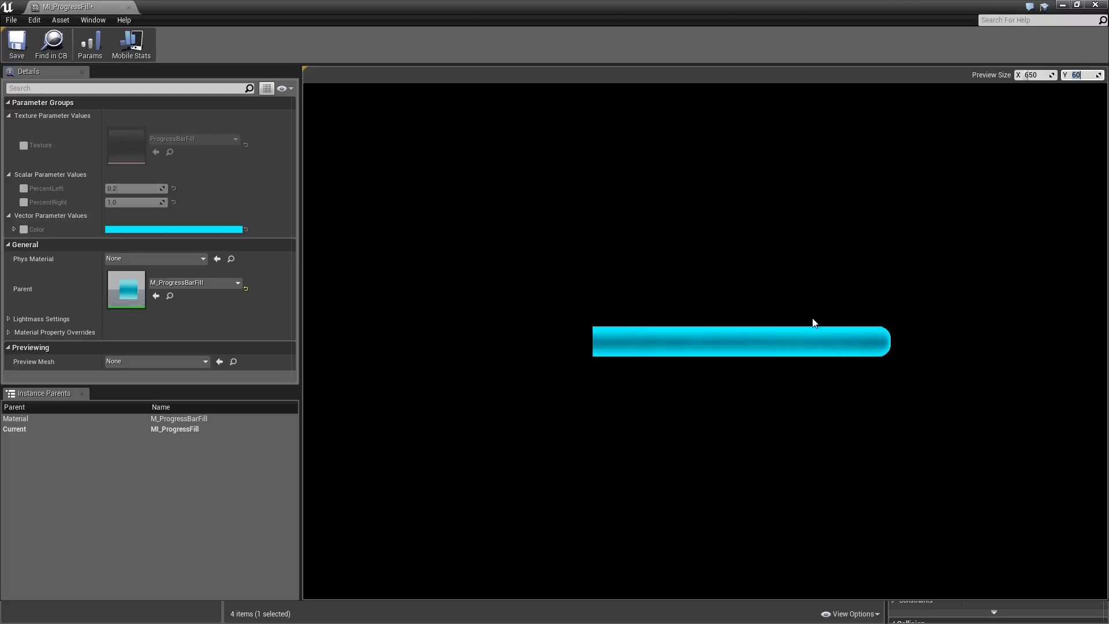
# Step: Override PercentLeft and PercentRight, raising PercentLeft to trim the bar's left end
pyautogui.click(23, 188)
pyautogui.click(24, 202)
pyautogui.moveTo(127, 193)
pyautogui.mouseDown()
pyautogui.moveTo(156, 192)
pyautogui.moveTo(116, 199)
pyautogui.moveTo(138, 200)
pyautogui.moveTo(110, 188)
pyautogui.moveTo(127, 188)
pyautogui.mouseUp()
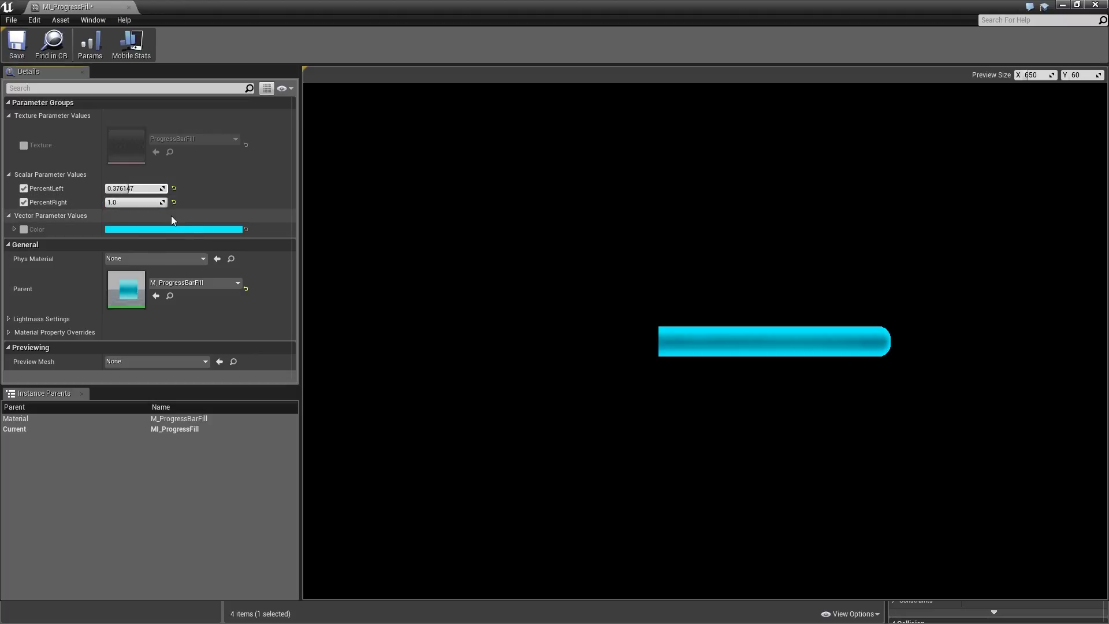
# Step: Fine-tune PercentLeft and try a new Color in the picker, keeping cyan
pyautogui.moveTo(127, 188)
pyautogui.mouseDown()
pyautogui.moveTo(168, 202)
pyautogui.moveTo(114, 189)
pyautogui.mouseUp()
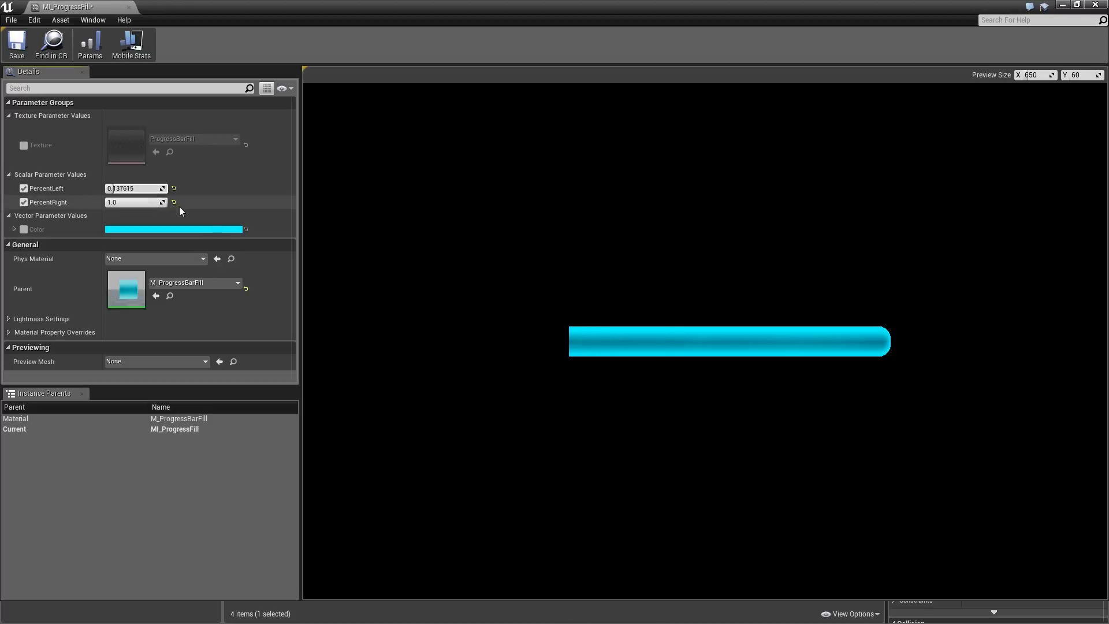
pyautogui.click(157, 228)
pyautogui.moveTo(241, 272); pyautogui.dragTo(227, 325)
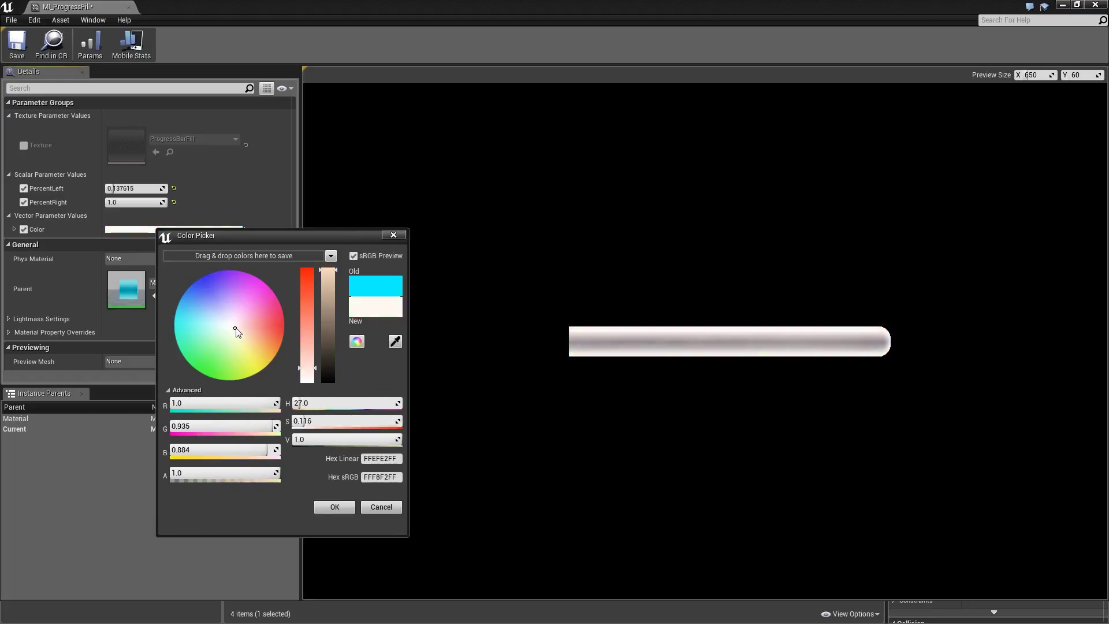
pyautogui.press('Escape')
# Step: Override the Texture parameter, keeping its current texture, and save MI_ProgressFill
pyautogui.click(24, 145)
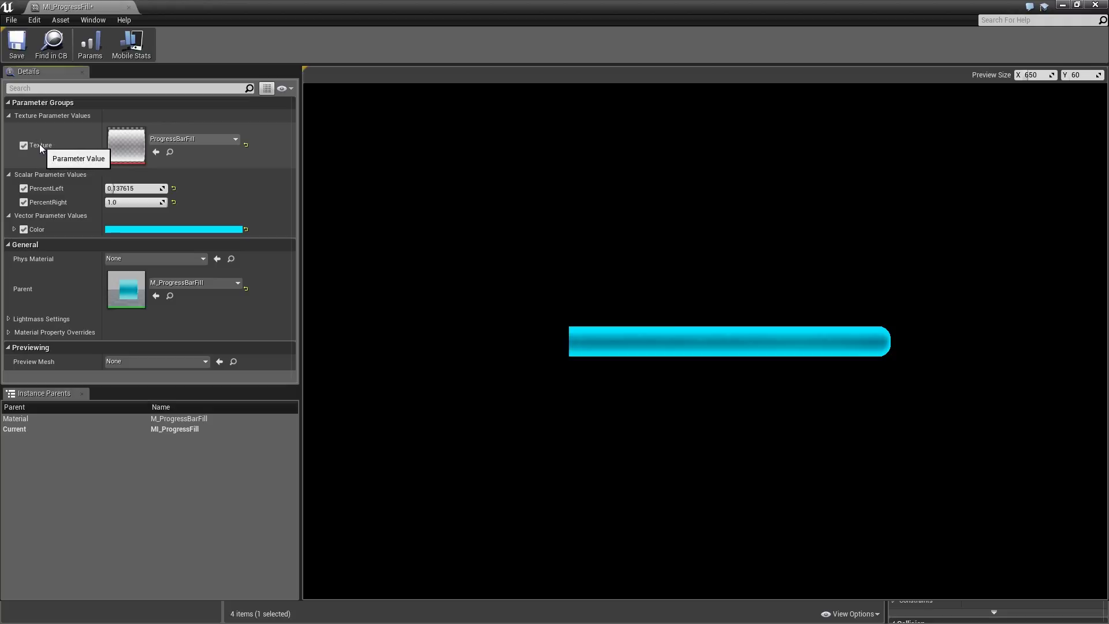
pyautogui.click(181, 139)
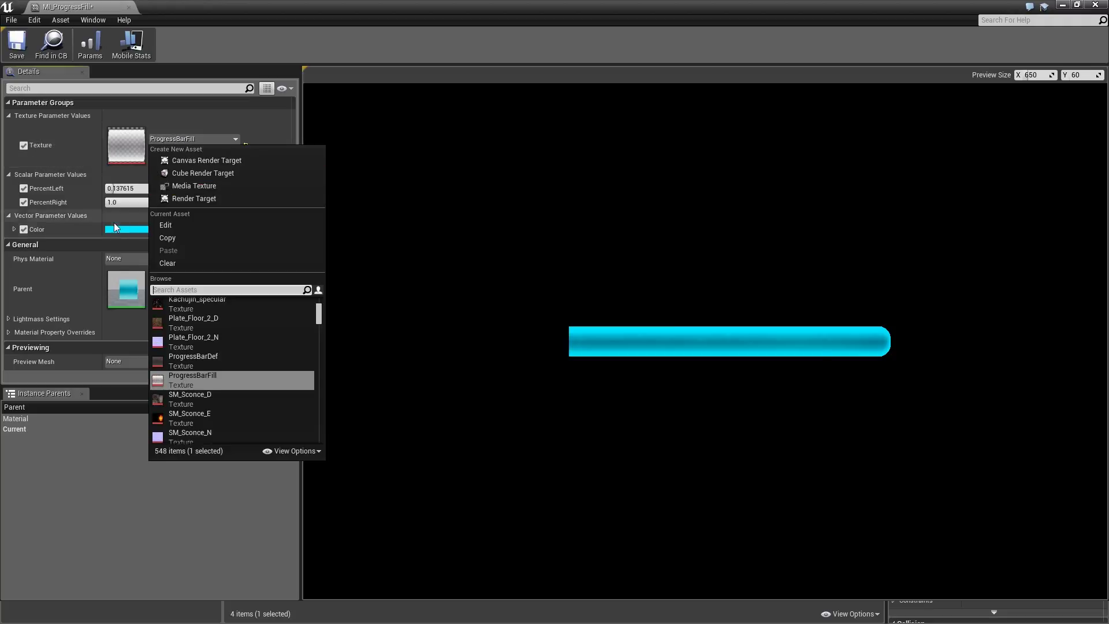
pyautogui.click(144, 102)
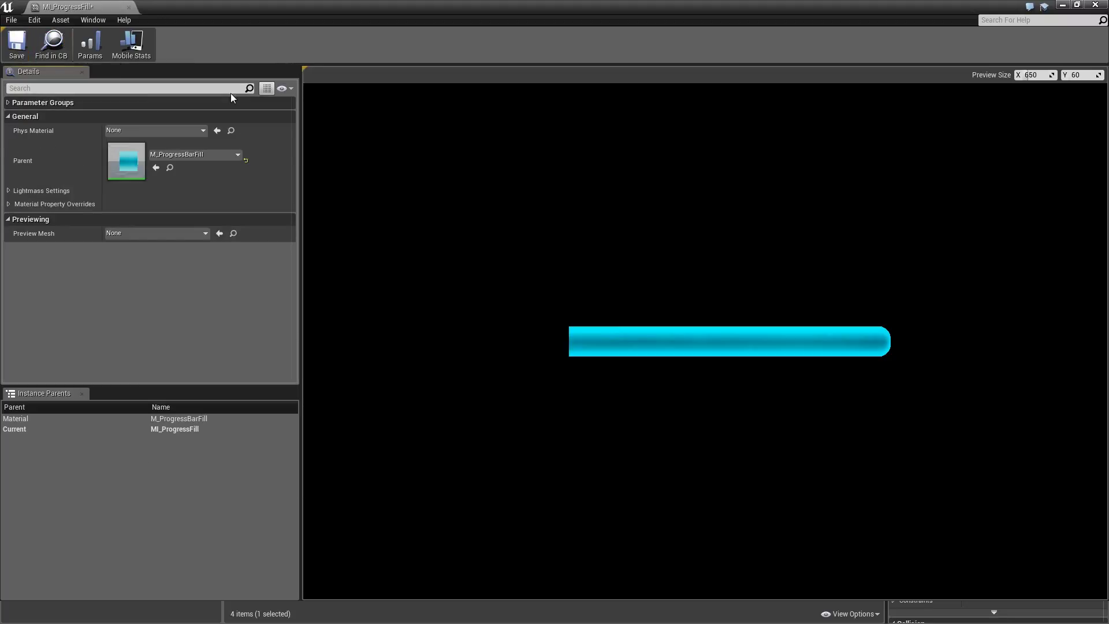
pyautogui.click(25, 52)
# Step: Close the instance editor and create a Widgets folder inside SkillSystem
pyautogui.click(128, 7)
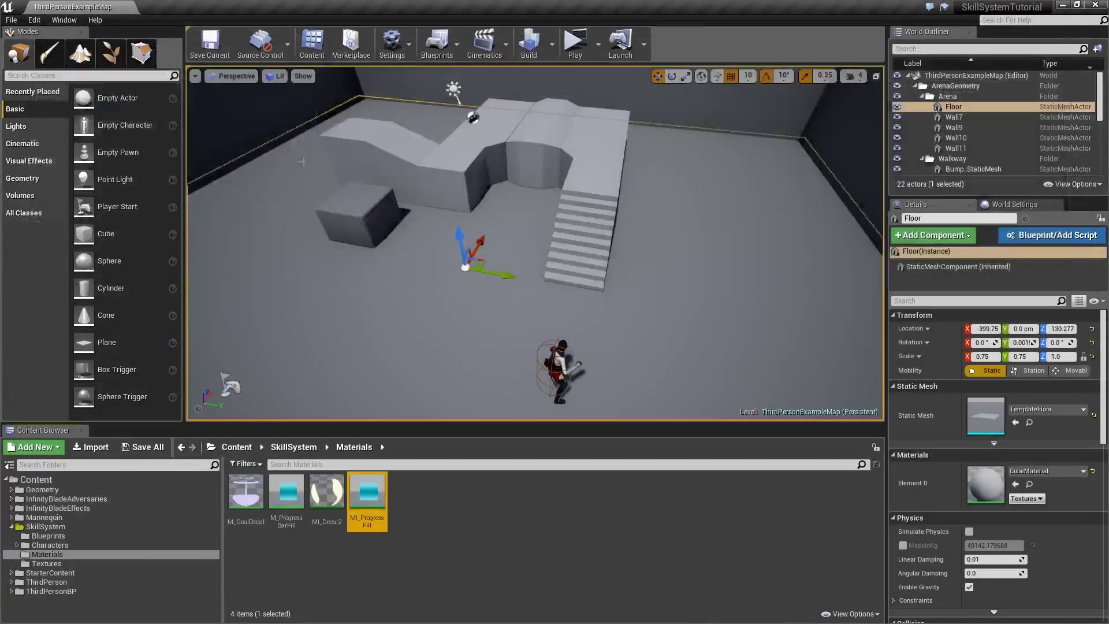
pyautogui.click(68, 523)
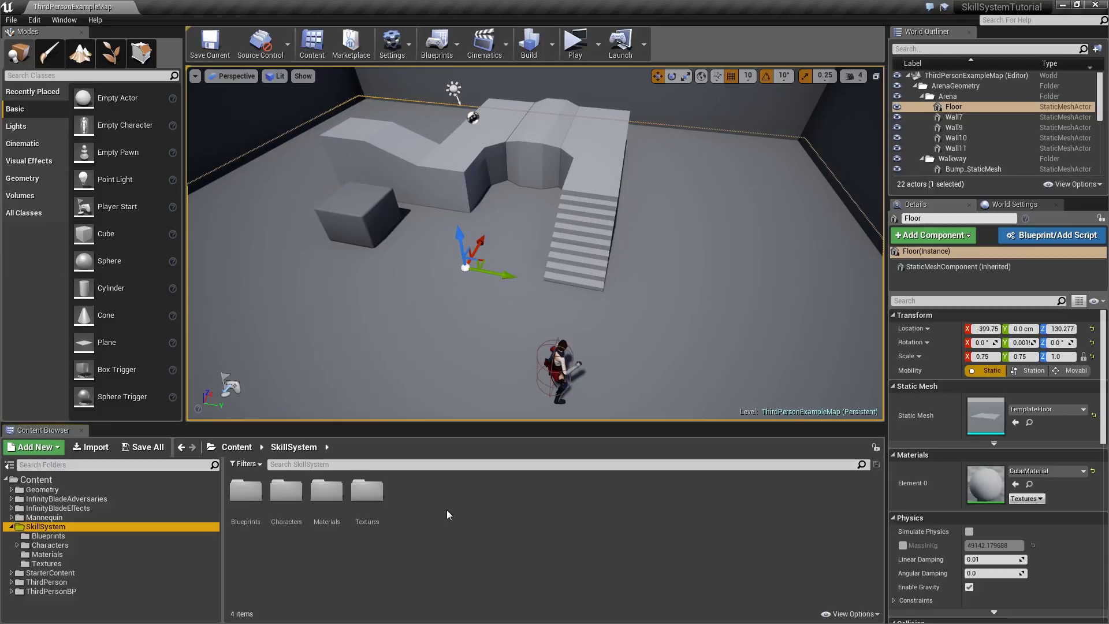
pyautogui.rightClick(426, 491)
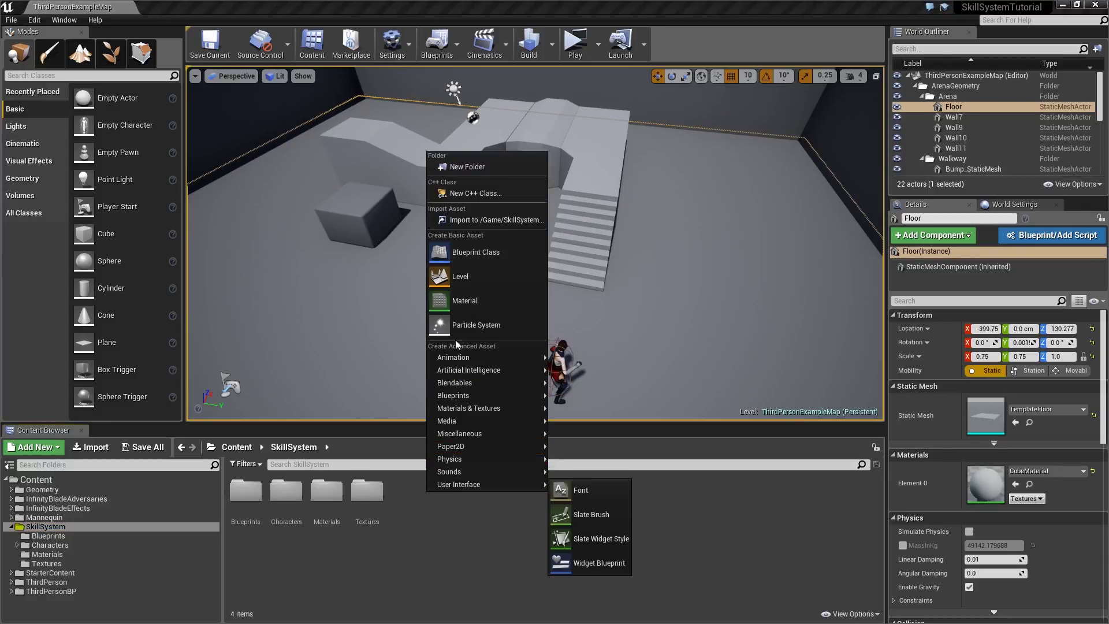
pyautogui.click(473, 168)
pyautogui.write('Widgets')
pyautogui.press('Return')
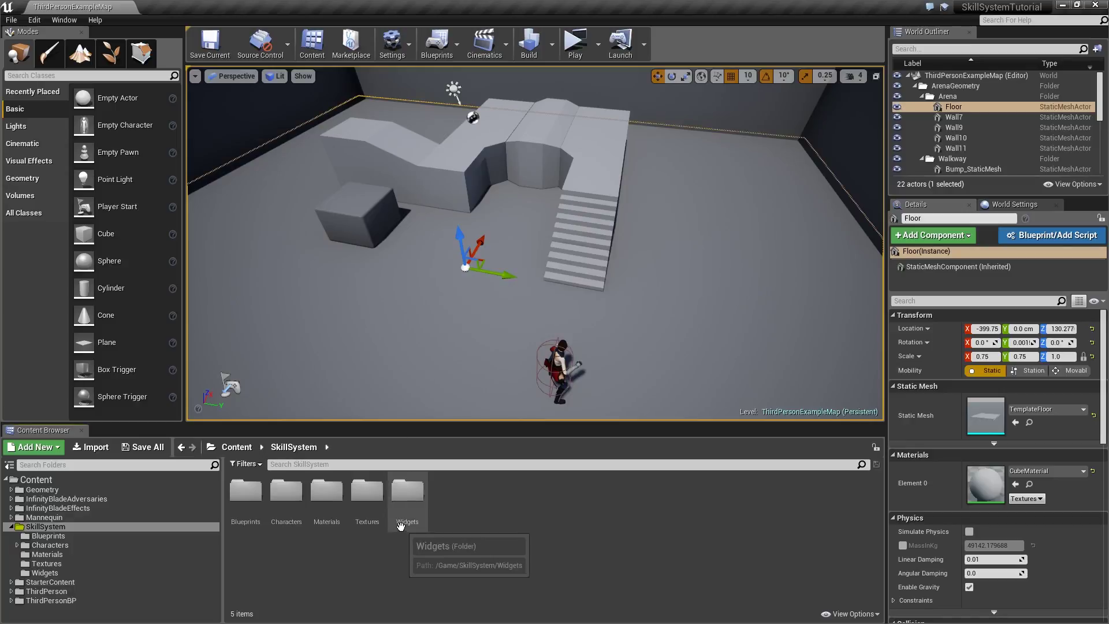
# Step: Create a Widget Blueprint named W_StatBar in the Widgets folder and open it
pyautogui.doubleClick(407, 491)
pyautogui.rightClick(378, 511)
pyautogui.moveTo(426, 503)
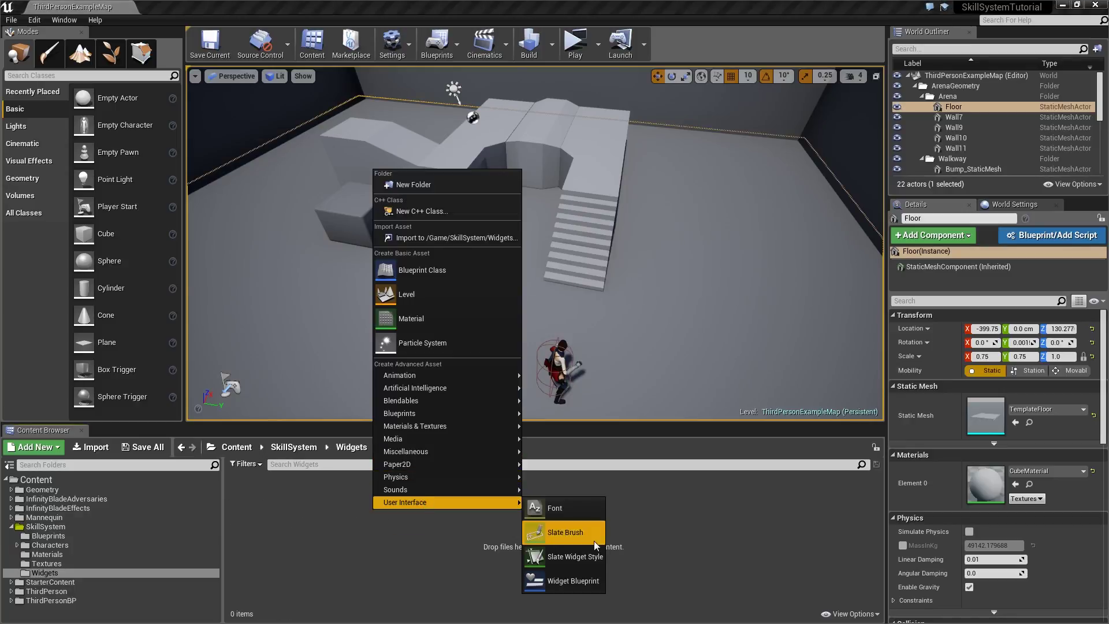
pyautogui.click(577, 581)
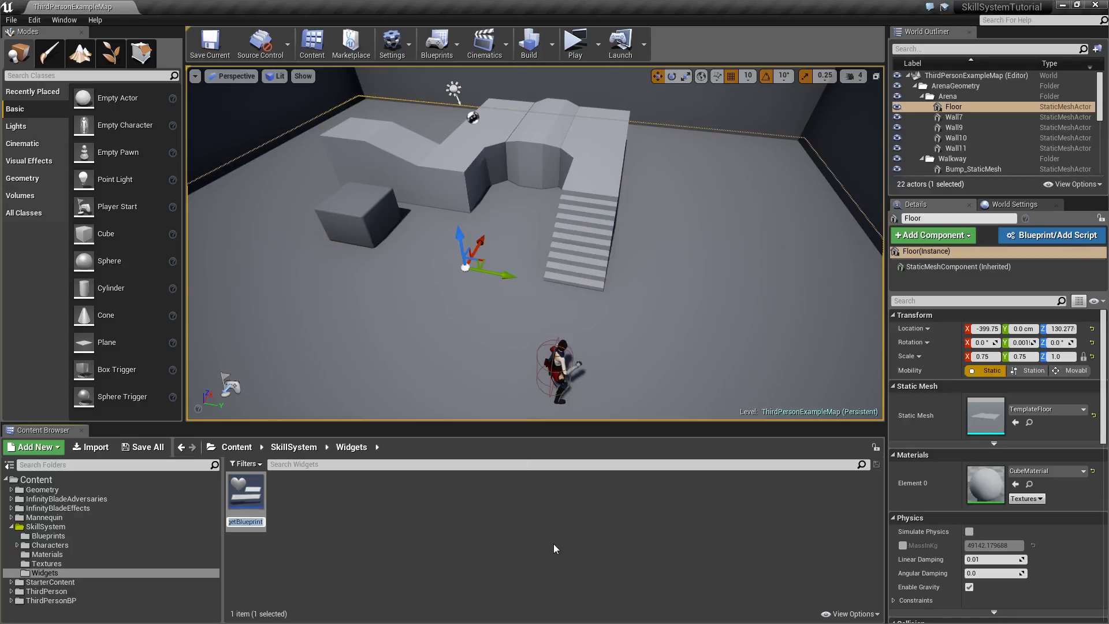
pyautogui.write('W_StatBar')
pyautogui.press('Return')
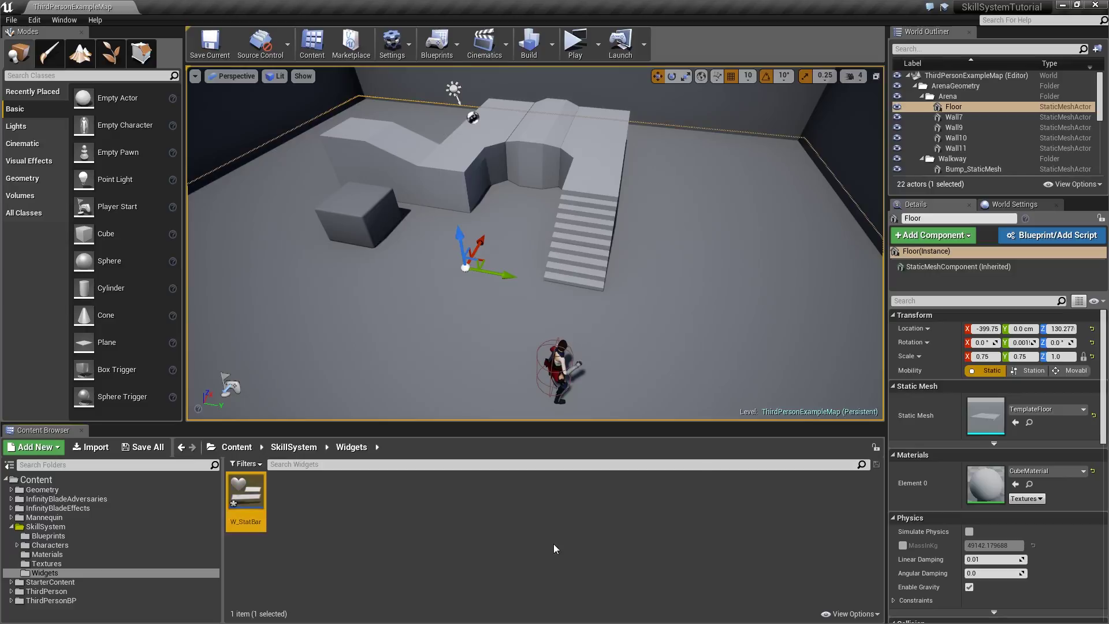
pyautogui.doubleClick(252, 510)
# Step: Preview W_StatBar at Desired on Screen and delete the default Canvas Panel
pyautogui.click(730, 85)
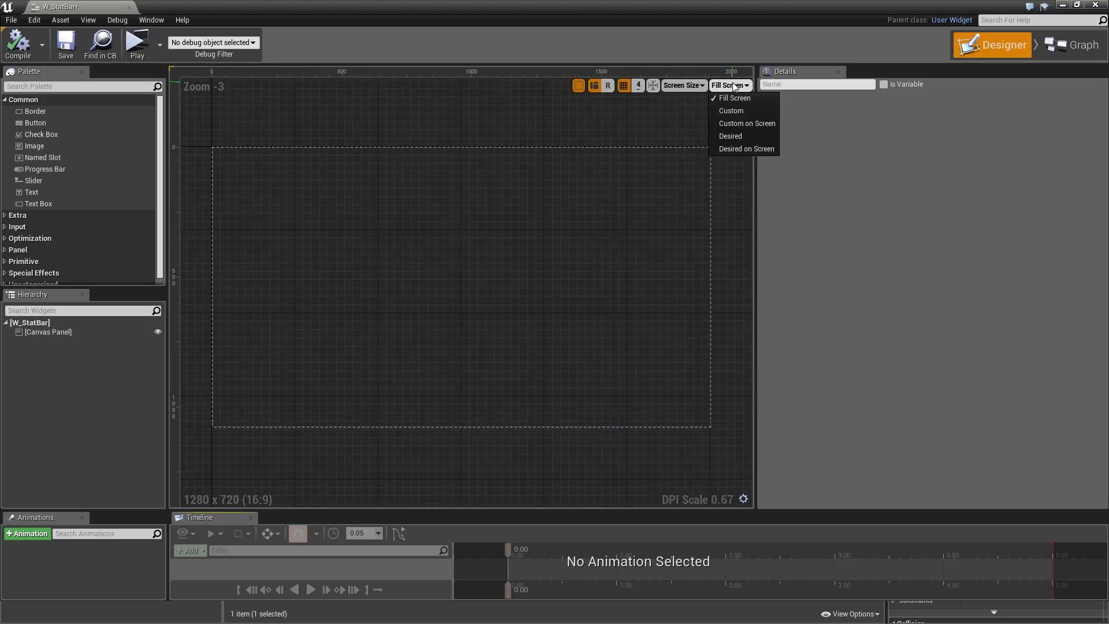
pyautogui.click(740, 148)
pyautogui.click(93, 335)
pyautogui.press('Delete')
# Step: Add a root Size Box with width override 500 and height override 40
pyautogui.click(71, 86)
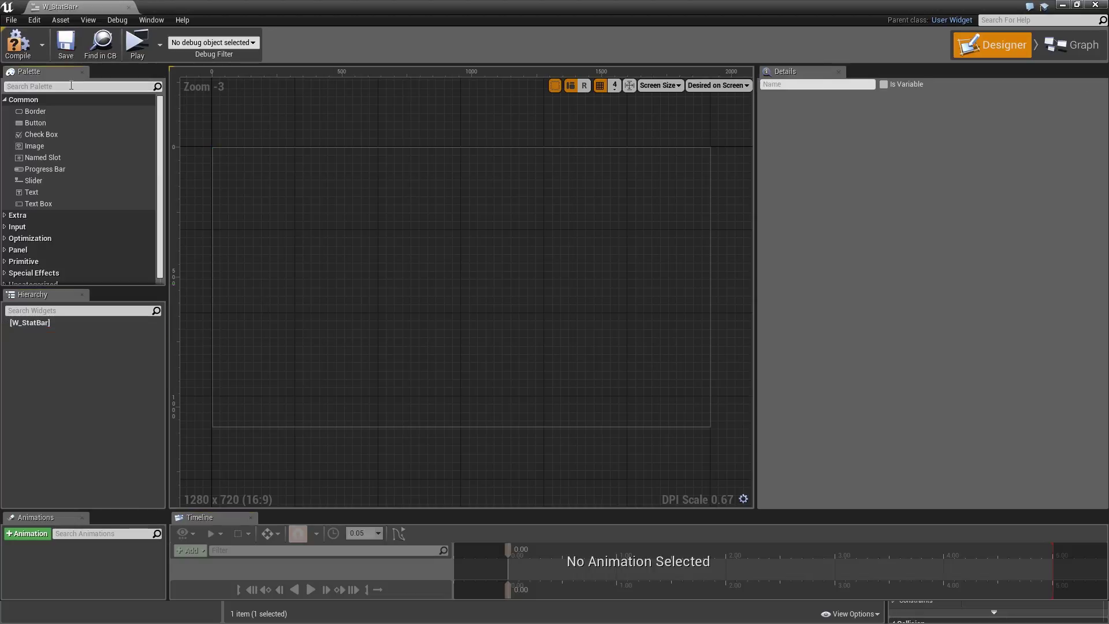
pyautogui.write('size')
pyautogui.moveTo(71, 110); pyautogui.dragTo(63, 321)
pyautogui.click(772, 127)
pyautogui.click(774, 143)
pyautogui.click(898, 128)
pyautogui.write('00')
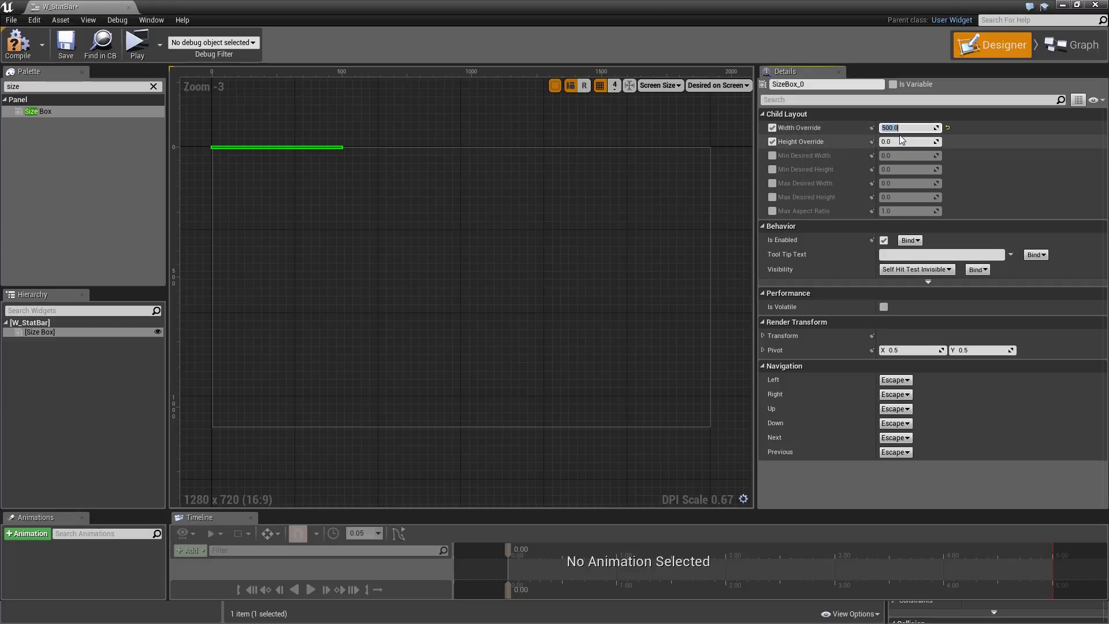
pyautogui.click(898, 142)
pyautogui.write('40')
pyautogui.press('Return')
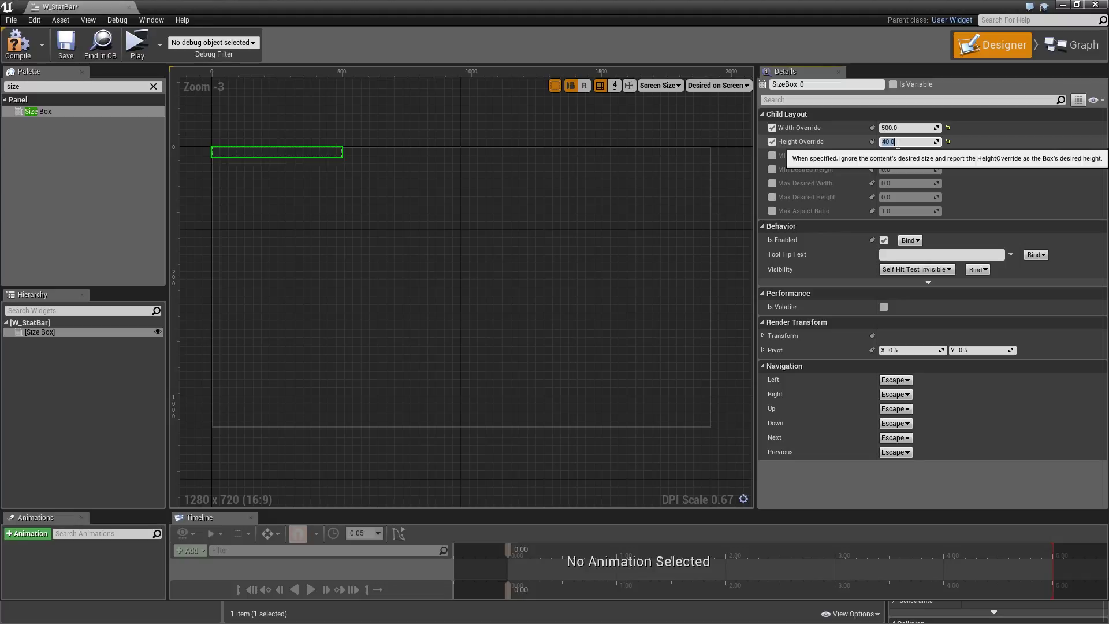
# Step: Place an Overlay inside the Size Box
pyautogui.moveTo(394, 259); pyautogui.dragTo(485, 310, button='right')
pyautogui.scroll(2, 376, 225)
pyautogui.scroll(3, 376, 226)
pyautogui.moveTo(376, 225); pyautogui.dragTo(442, 246, button='right')
pyautogui.click(56, 87)
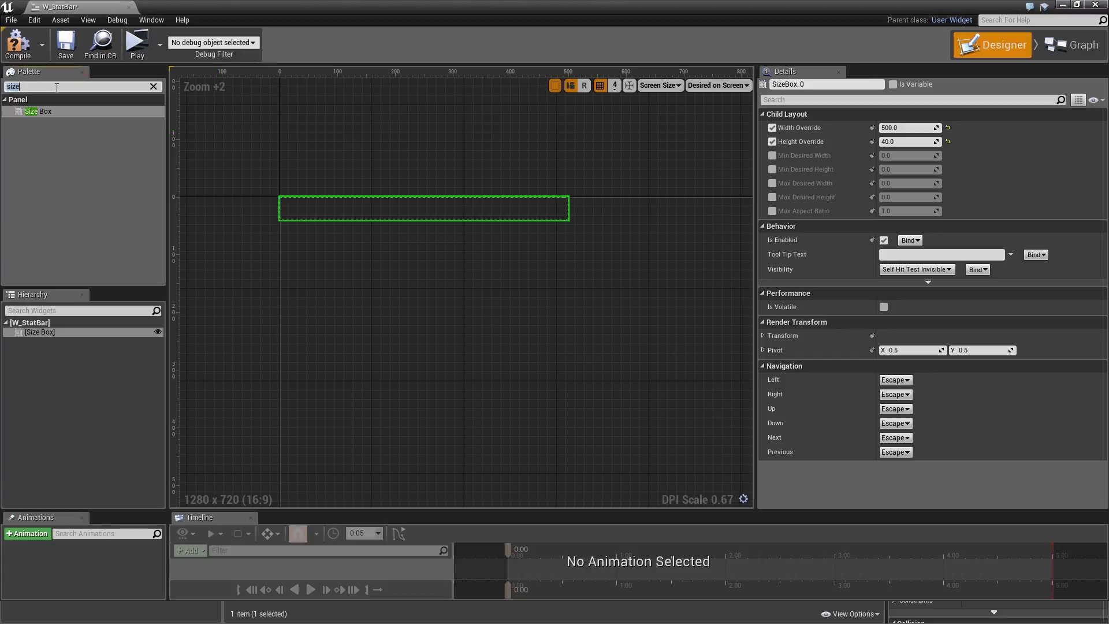
pyautogui.write('overl')
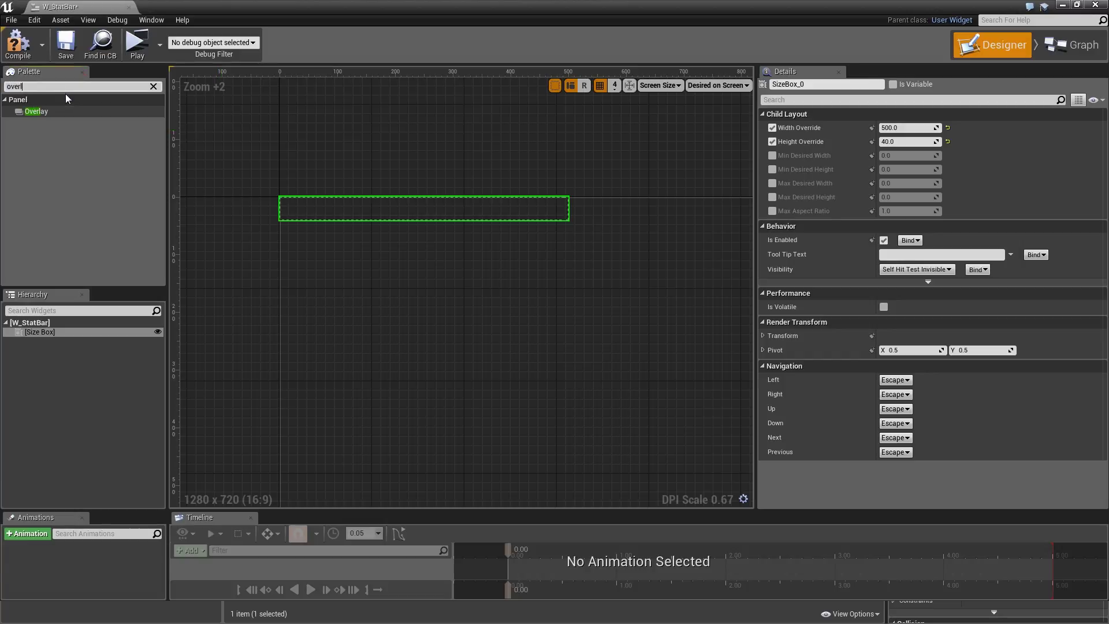
pyautogui.click(53, 114)
pyautogui.moveTo(53, 114); pyautogui.dragTo(77, 331)
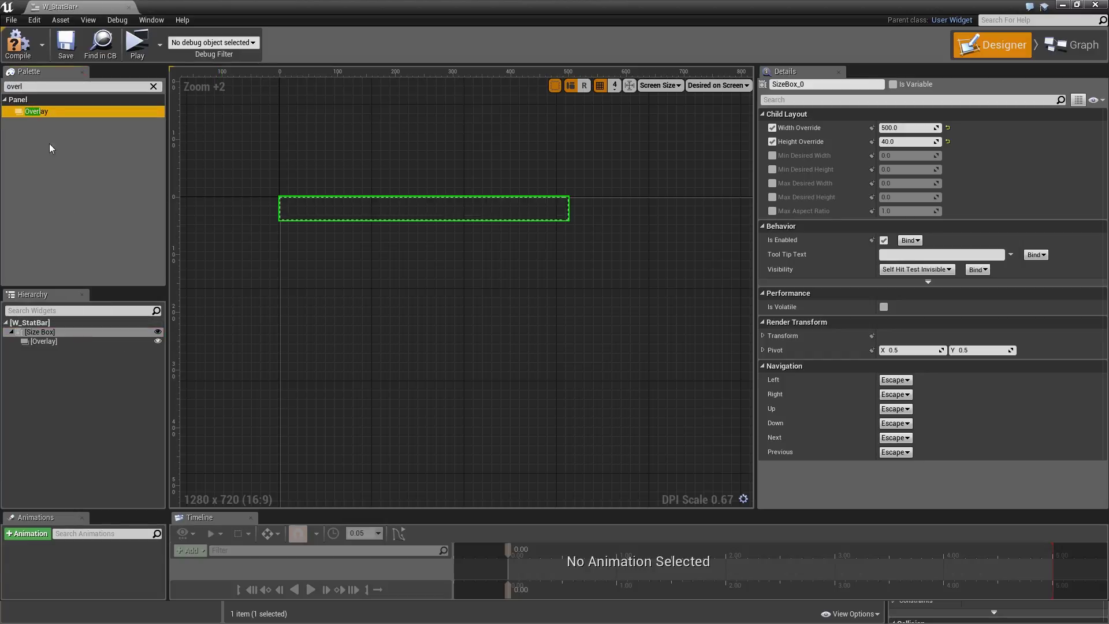
# Step: Add a Progress Bar inside the Overlay
pyautogui.click(49, 86)
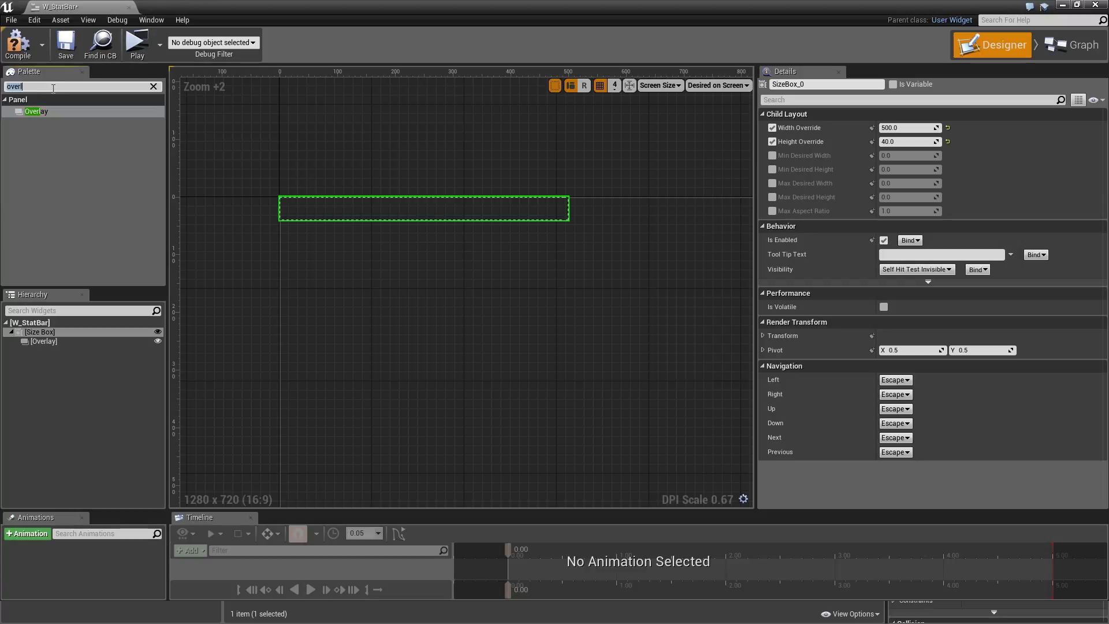
pyautogui.write('pro')
pyautogui.moveTo(52, 111); pyautogui.dragTo(77, 339)
# Step: Rename the progress bar StatBar, fill it both ways, and set Percent to 0.5
pyautogui.click(74, 351)
pyautogui.click(868, 84)
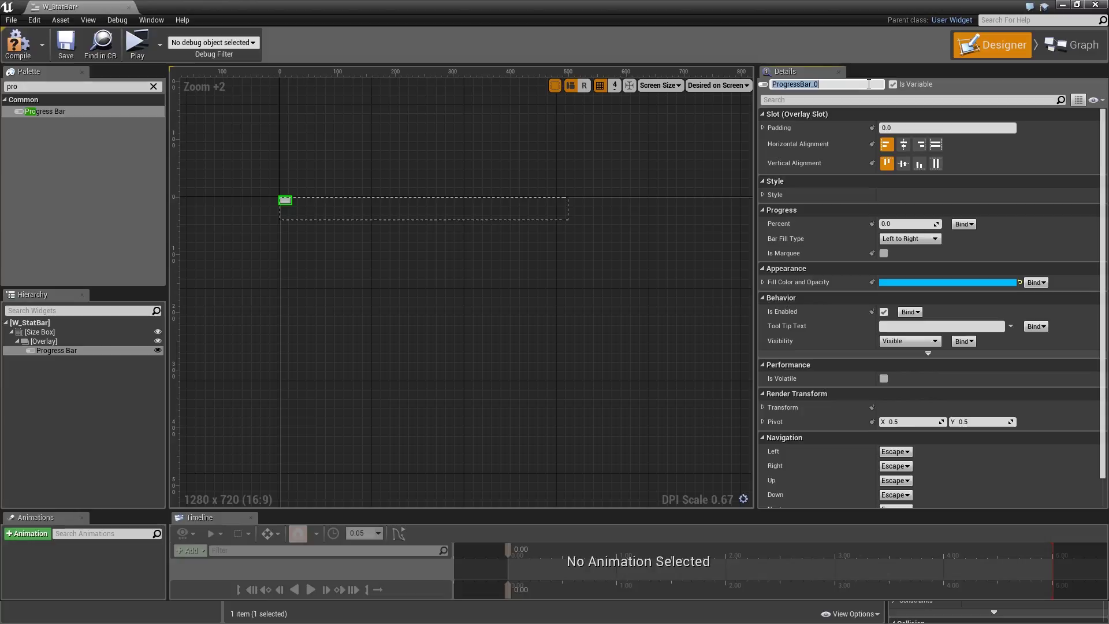
pyautogui.write('StatBar')
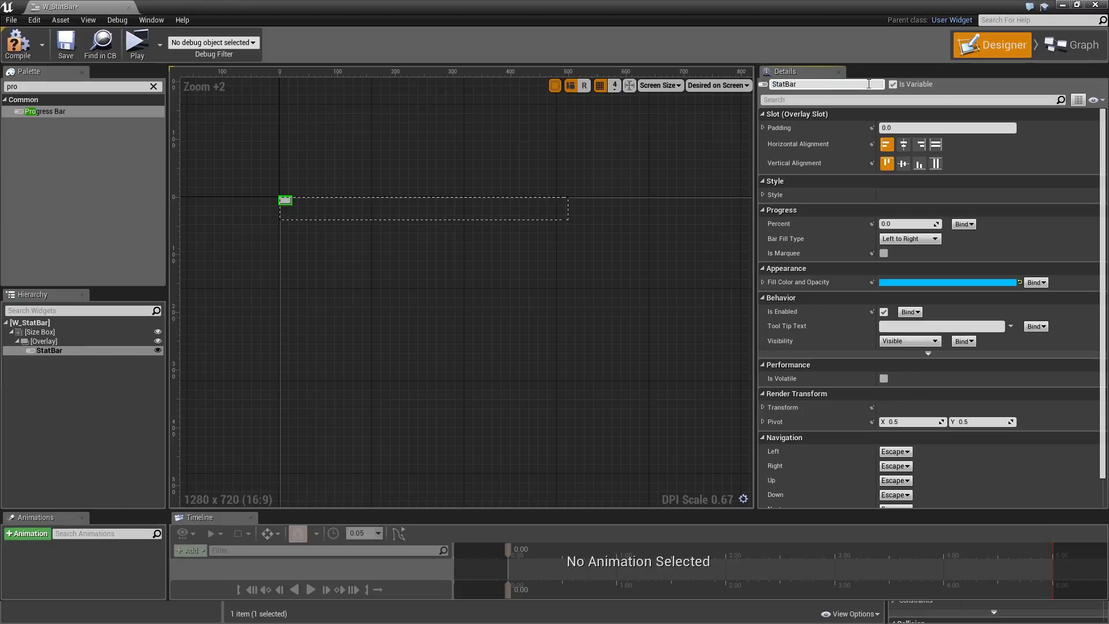
pyautogui.press('Return')
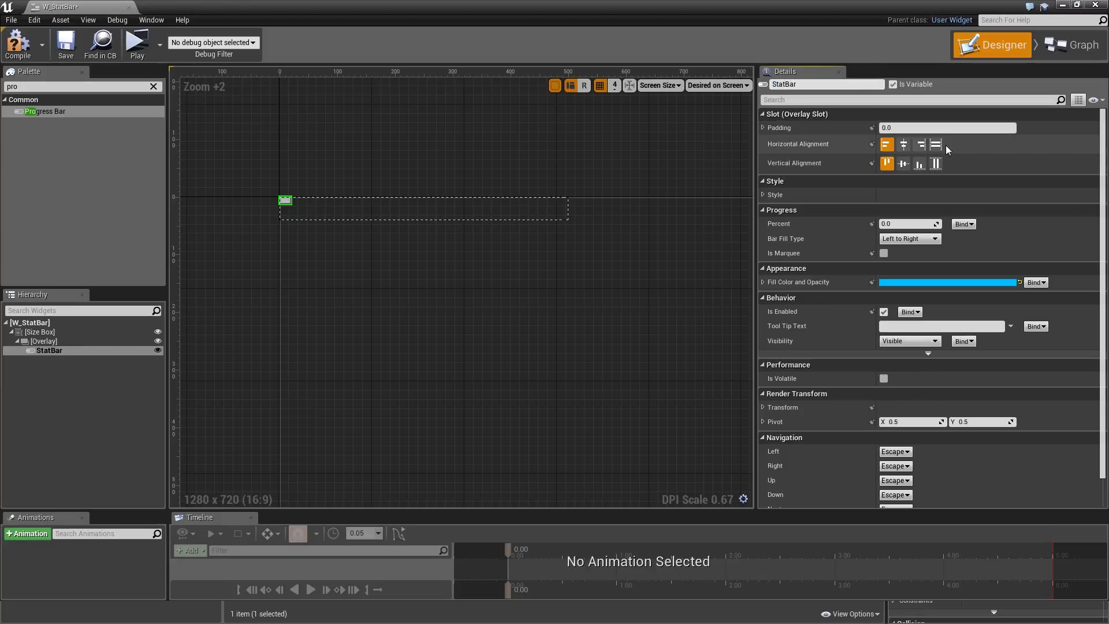
pyautogui.click(935, 163)
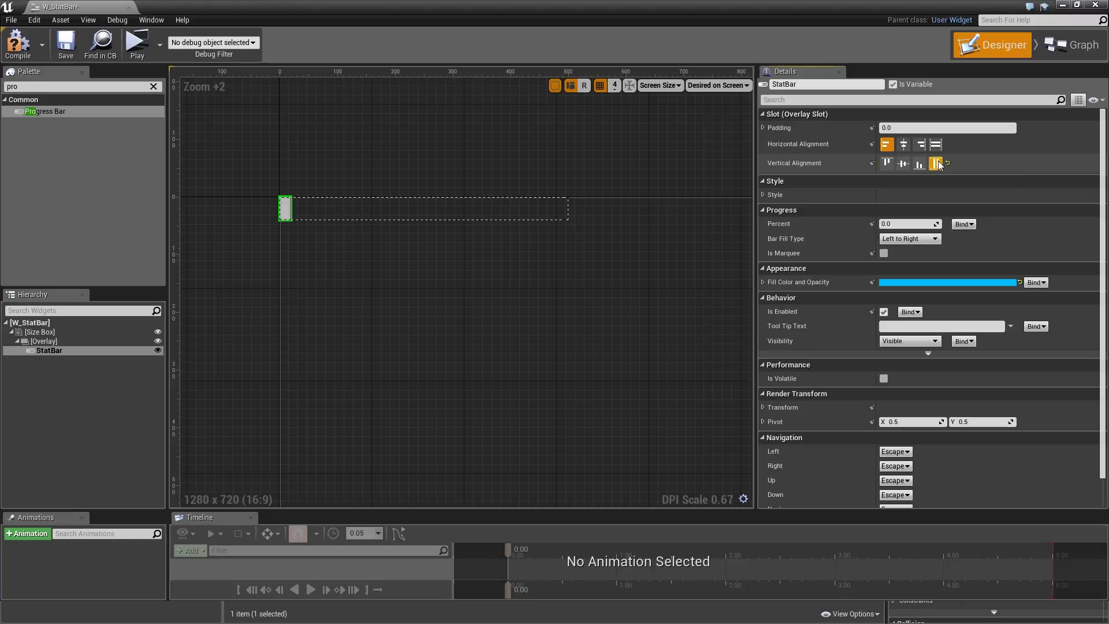
pyautogui.click(936, 144)
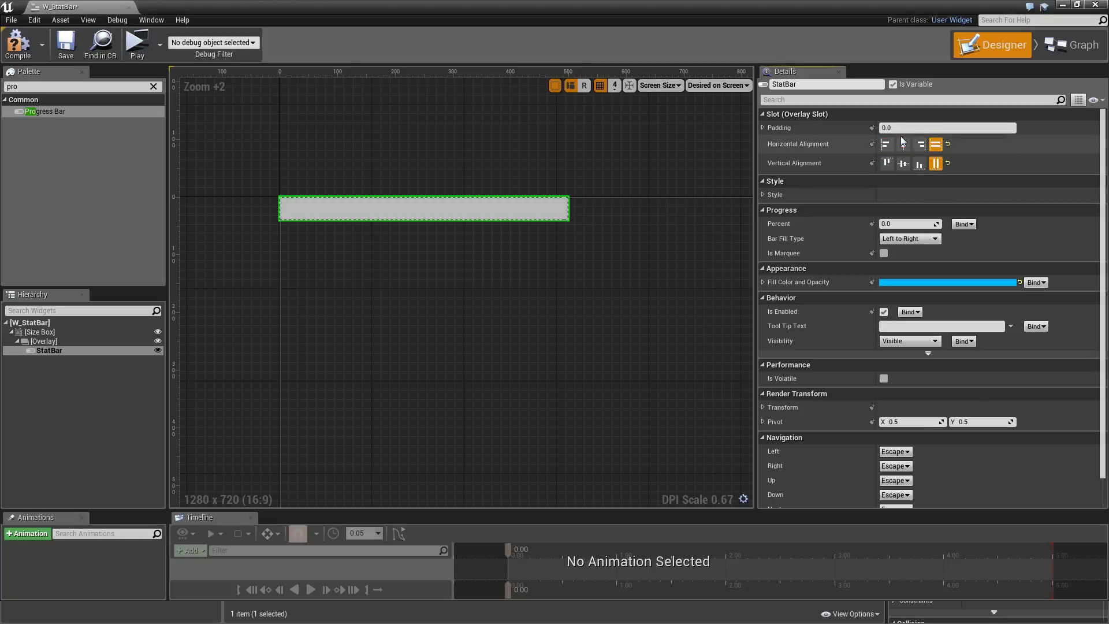
pyautogui.click(905, 223)
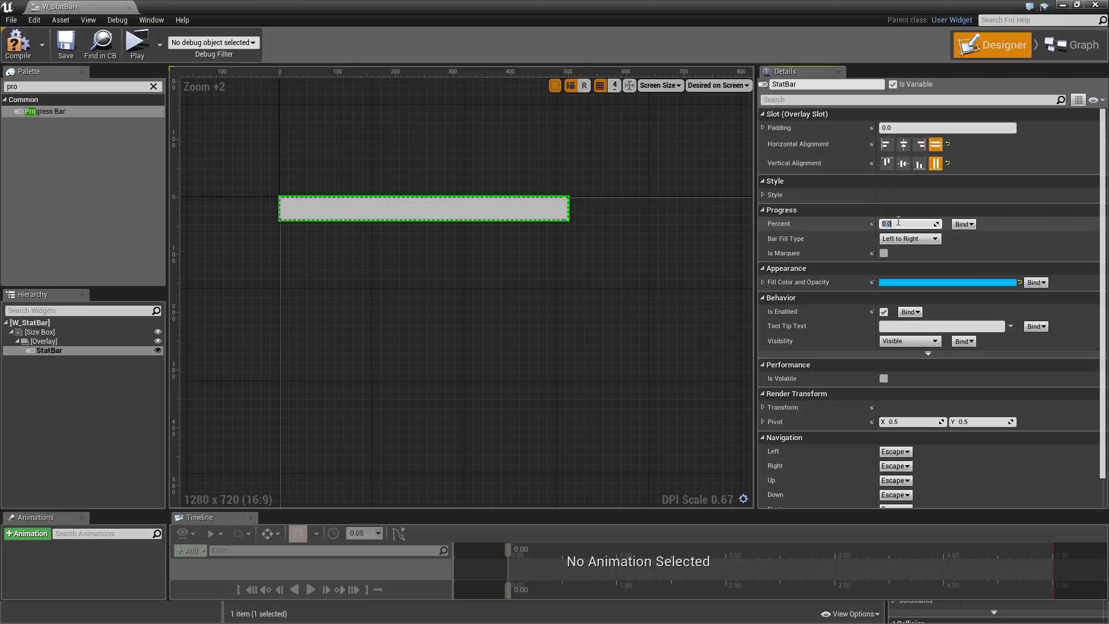
pyautogui.write('0.5')
pyautogui.press('Return')
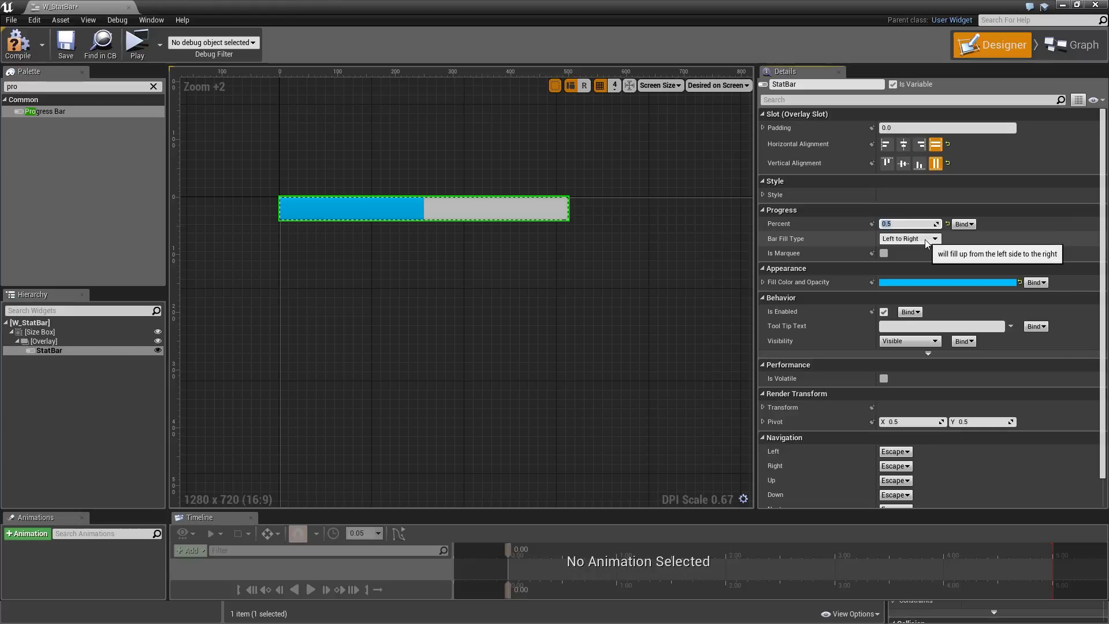
# Step: Set StatBar's style Background Image to ProgressBarDef and Fill Image to ProgressBarFill
pyautogui.click(763, 195)
pyautogui.click(769, 209)
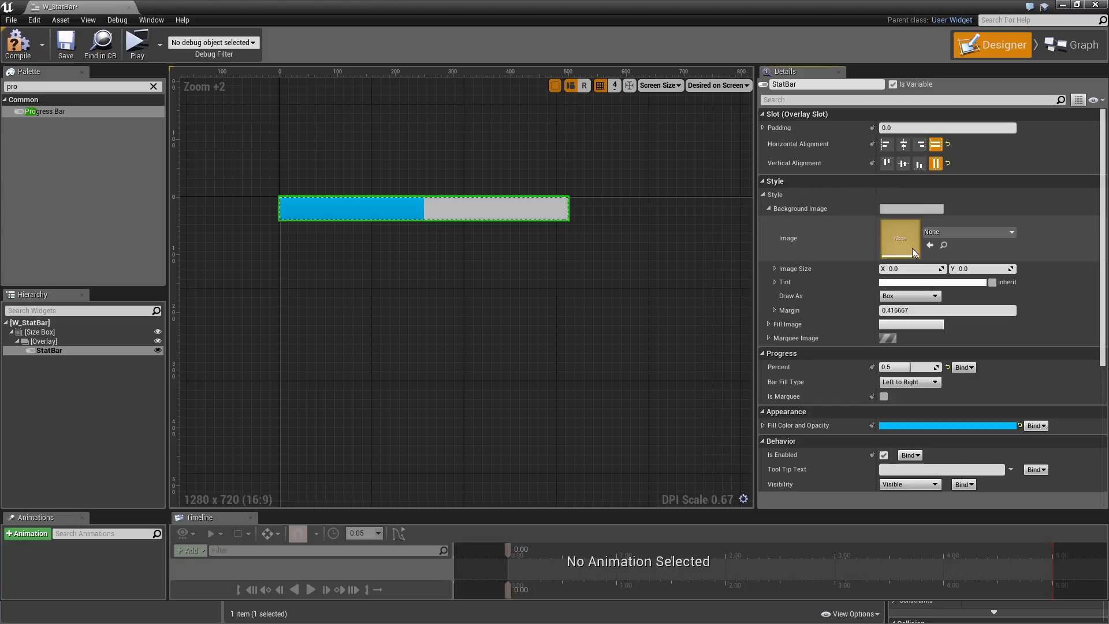
pyautogui.click(968, 232)
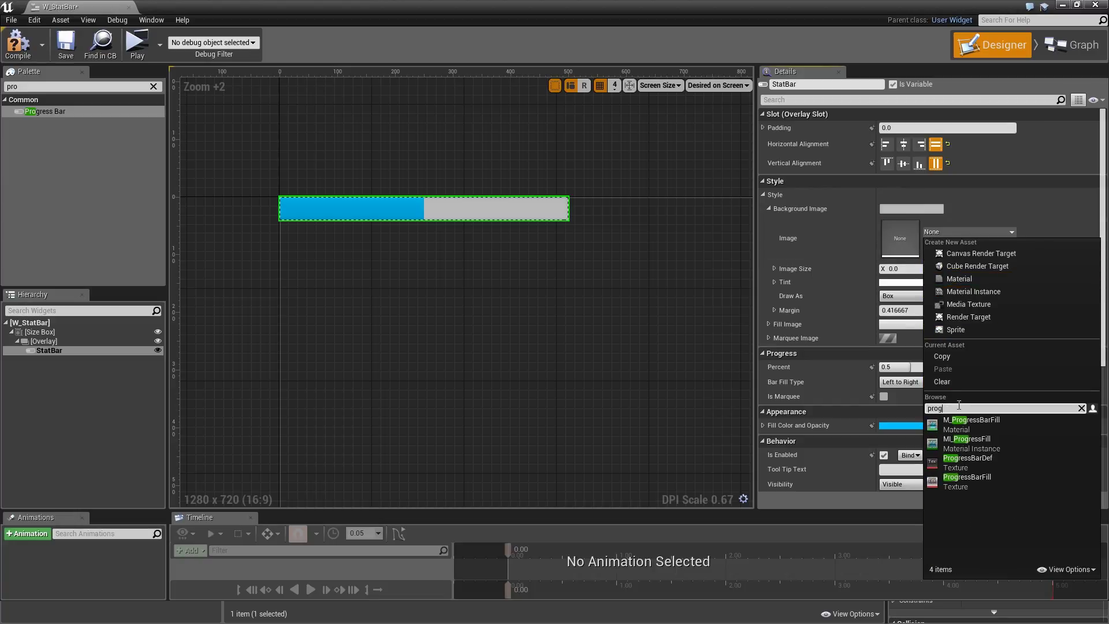
pyautogui.click(980, 462)
pyautogui.click(767, 210)
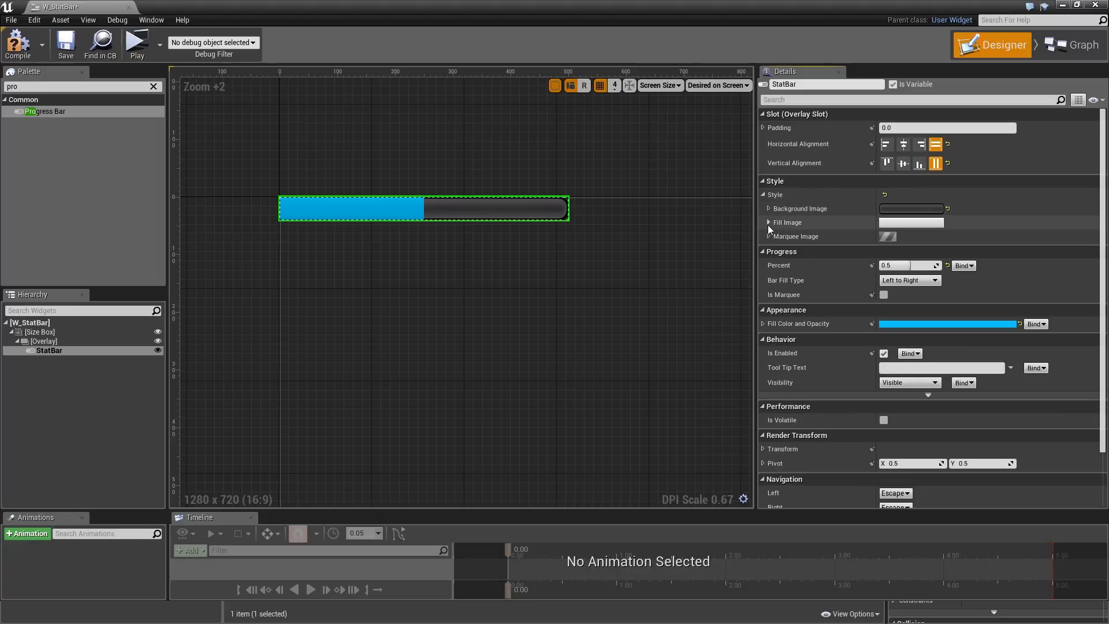
pyautogui.click(768, 223)
pyautogui.click(959, 245)
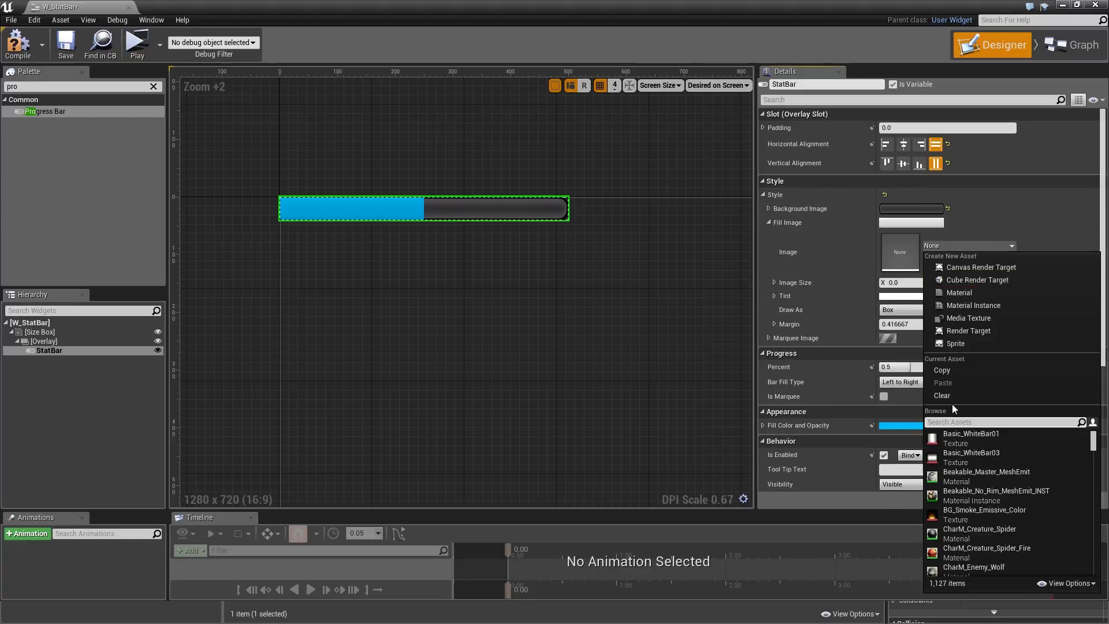
pyautogui.write('progress')
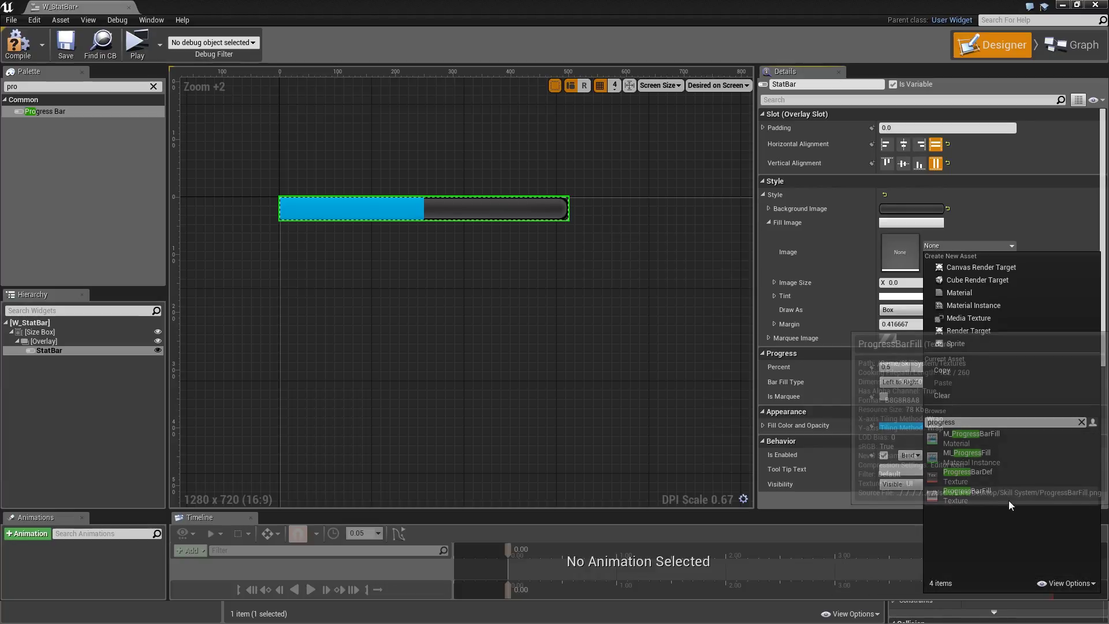
pyautogui.click(976, 492)
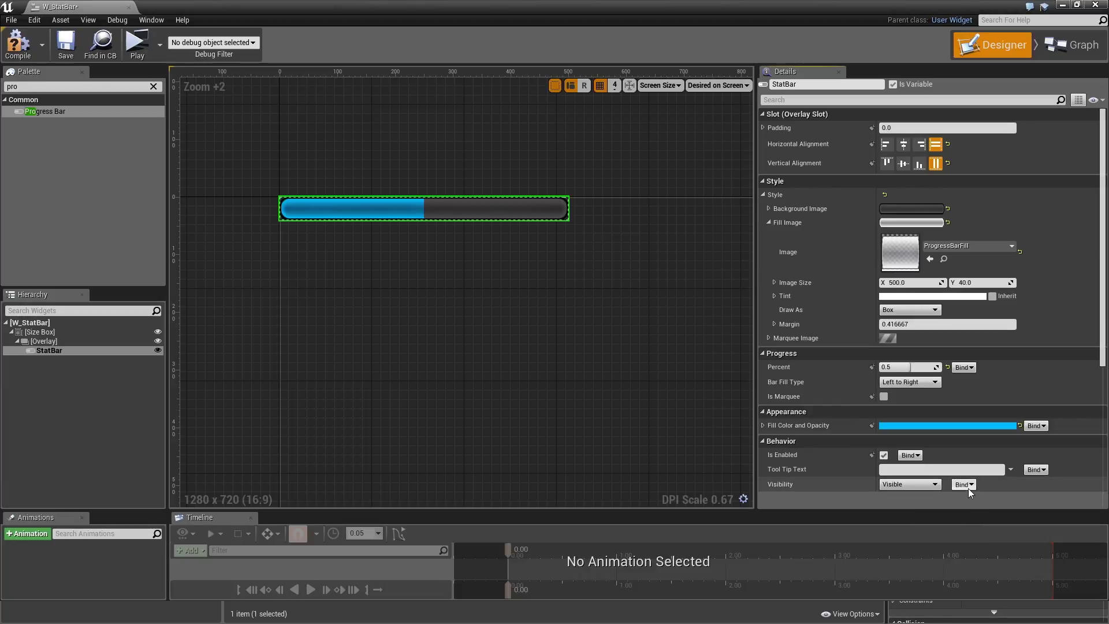
# Step: Drag Percent to preview other fill levels, then restore it to 0.5
pyautogui.moveTo(903, 366)
pyautogui.mouseDown()
pyautogui.moveTo(929, 367)
pyautogui.moveTo(910, 367)
pyautogui.mouseUp()
pyautogui.hotkey('ctrl', 'z')
pyautogui.click(35, 88)
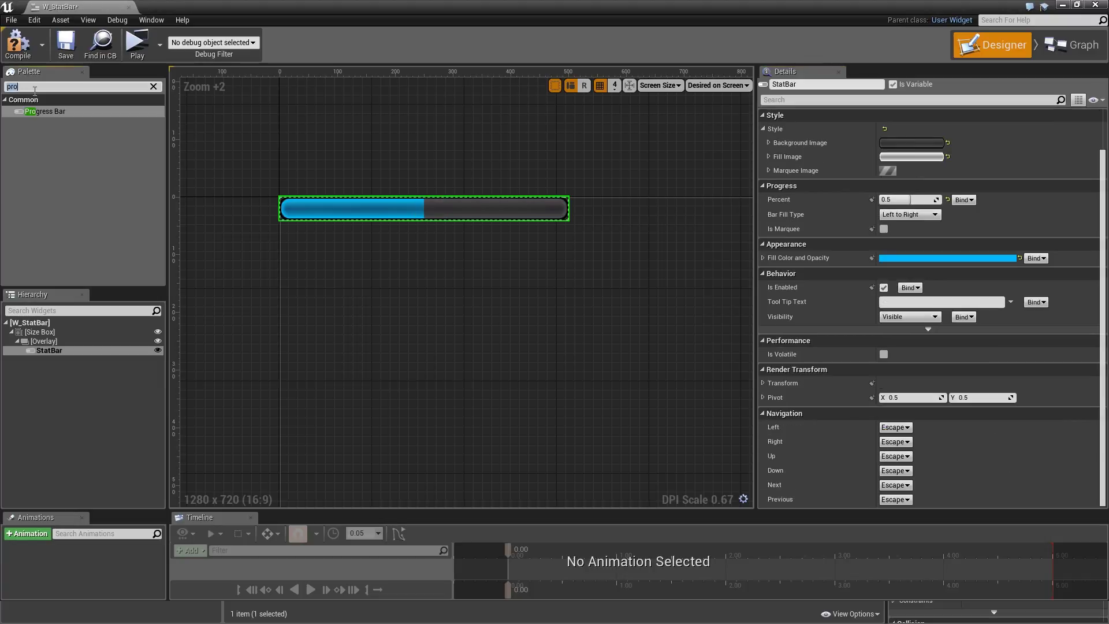
# Step: Add an Image to the Overlay, fill it both ways, and name it StatRemoveBar
pyautogui.write('ima')
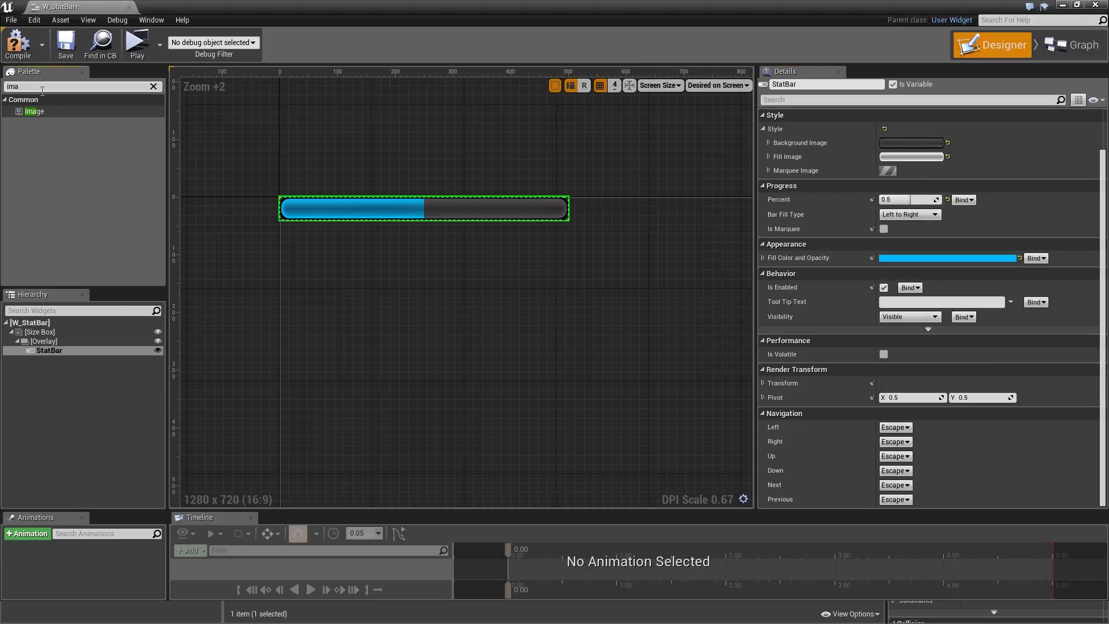
pyautogui.moveTo(40, 111); pyautogui.dragTo(59, 341)
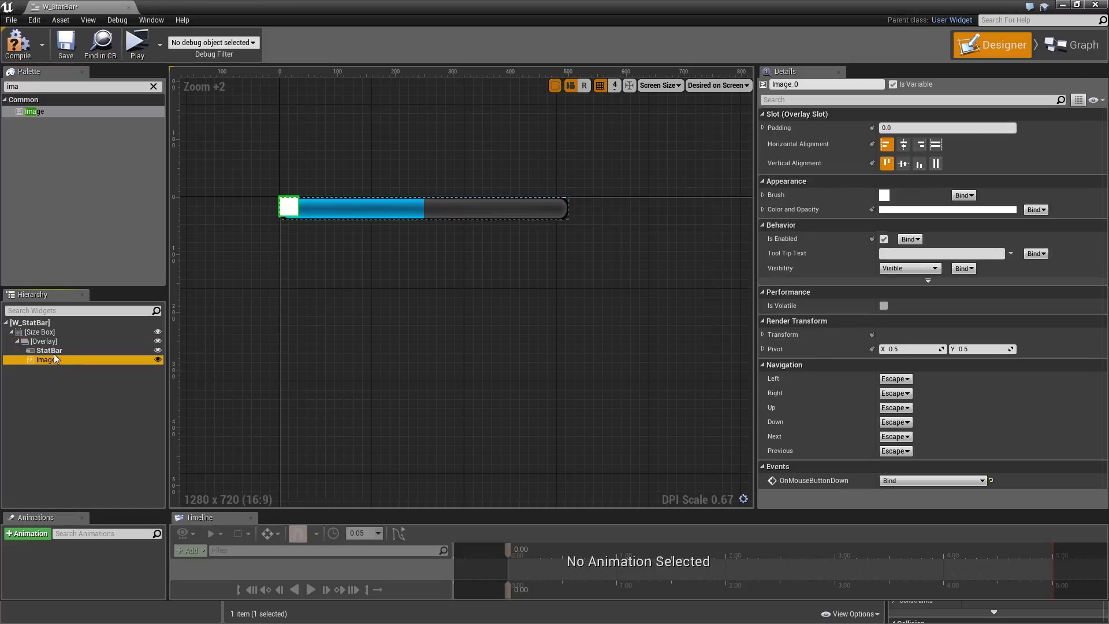
pyautogui.click(935, 145)
pyautogui.click(936, 164)
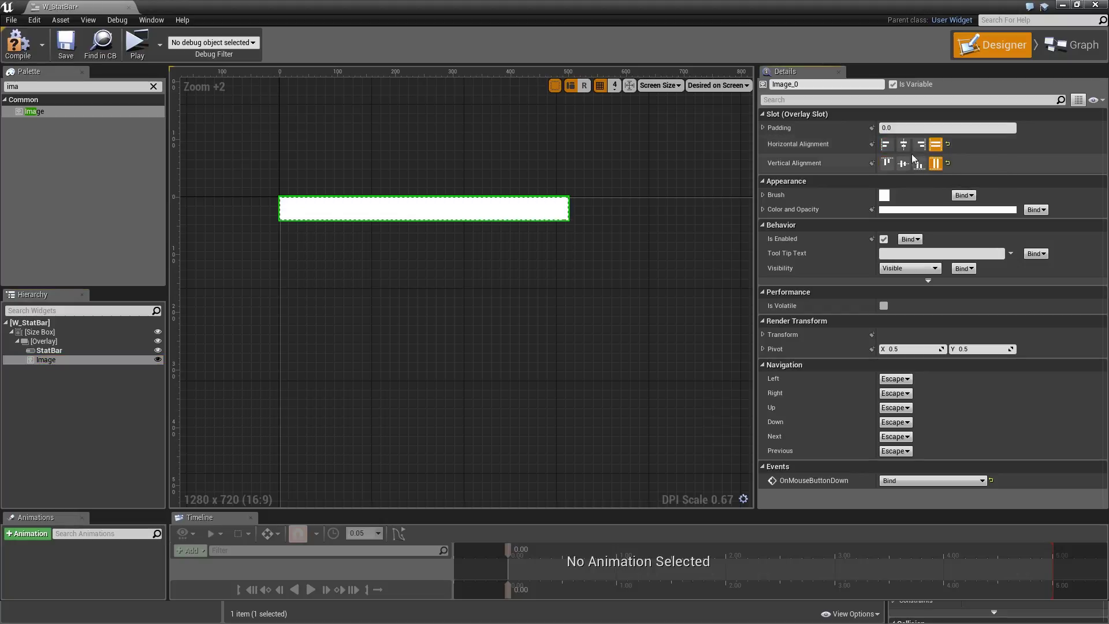
pyautogui.click(794, 85)
pyautogui.write('StatRemoveBar')
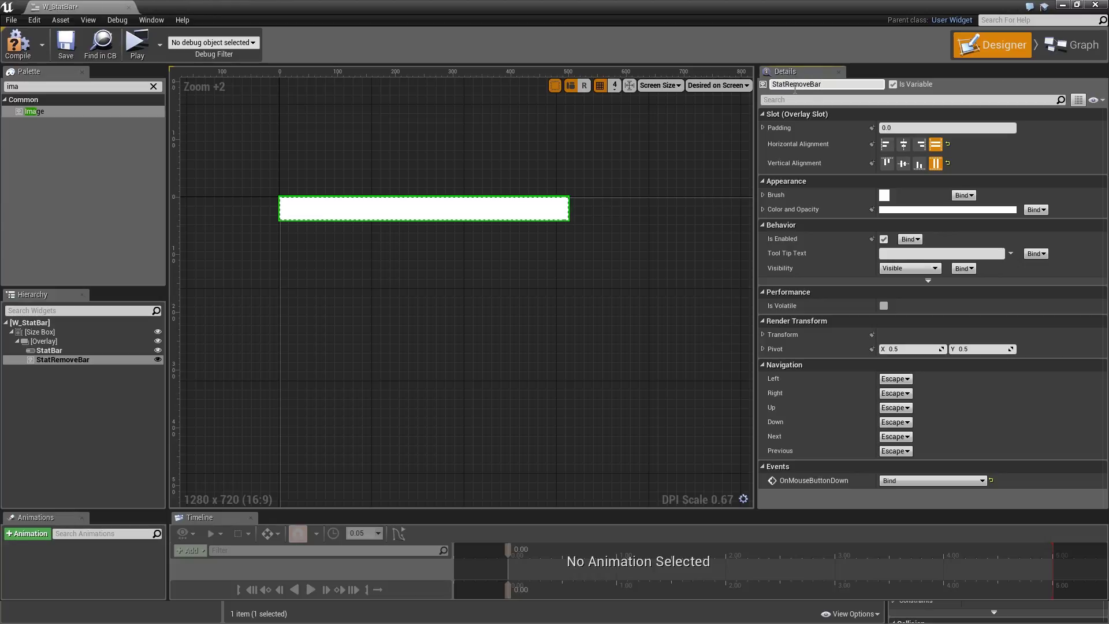
# Step: Give StatRemoveBar the MI_ProgressFill brush and set its Visibility to Hidden
pyautogui.click(762, 196)
pyautogui.click(971, 219)
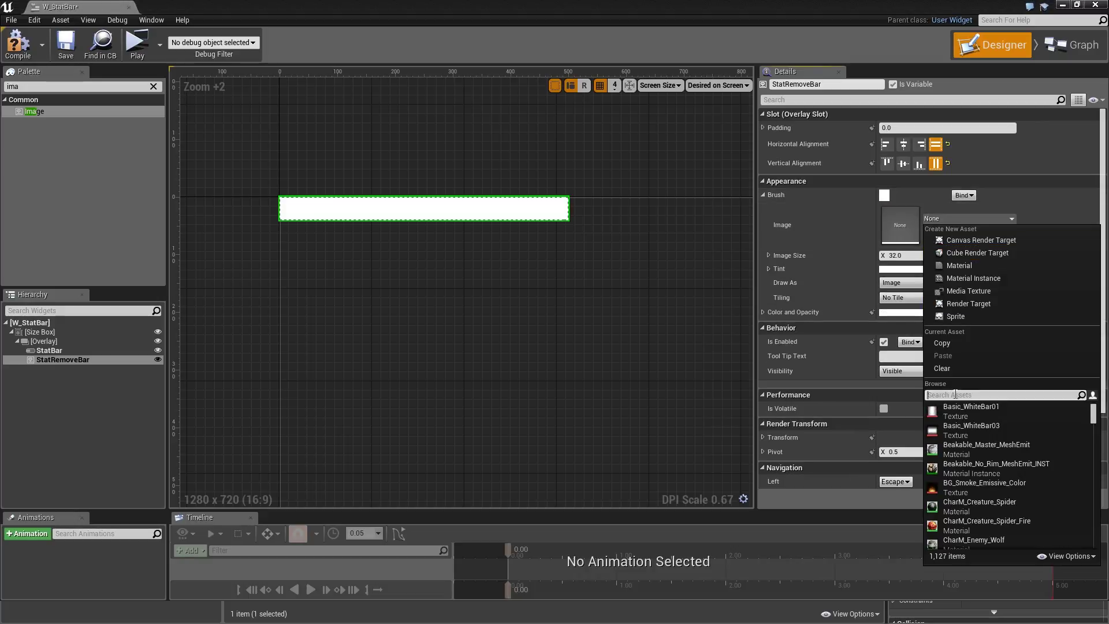
pyautogui.write('MI')
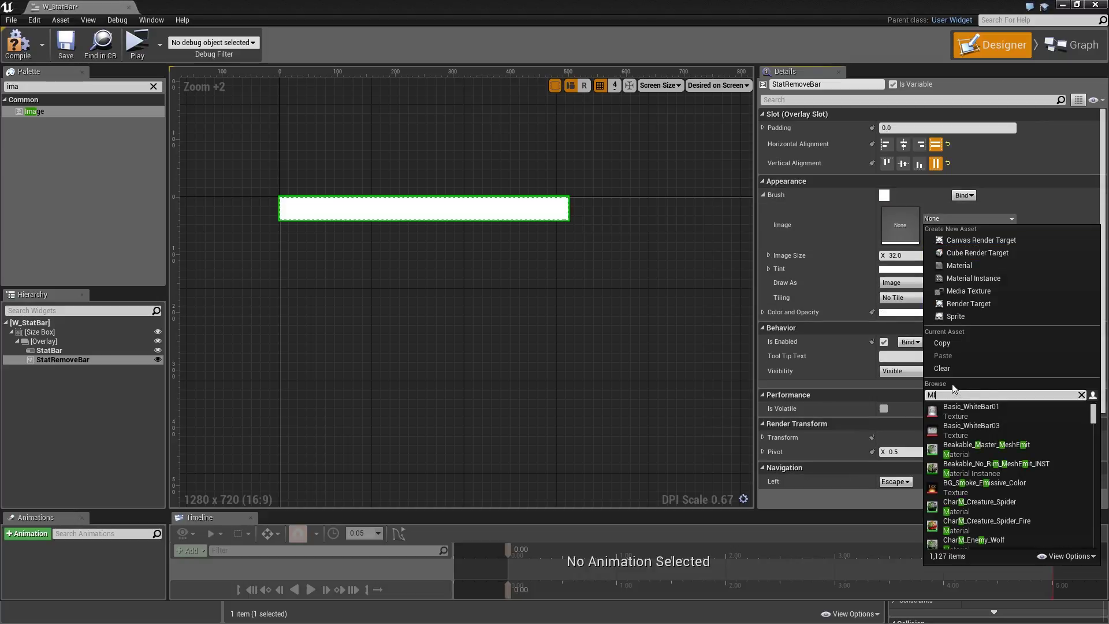
pyautogui.write('_')
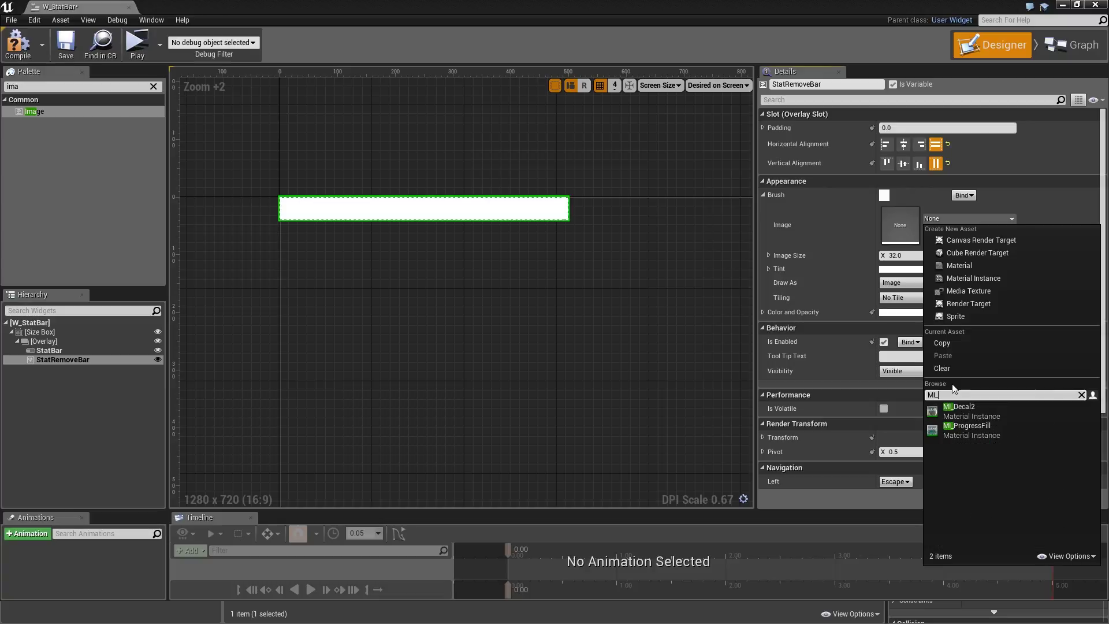
pyautogui.click(982, 435)
pyautogui.click(888, 372)
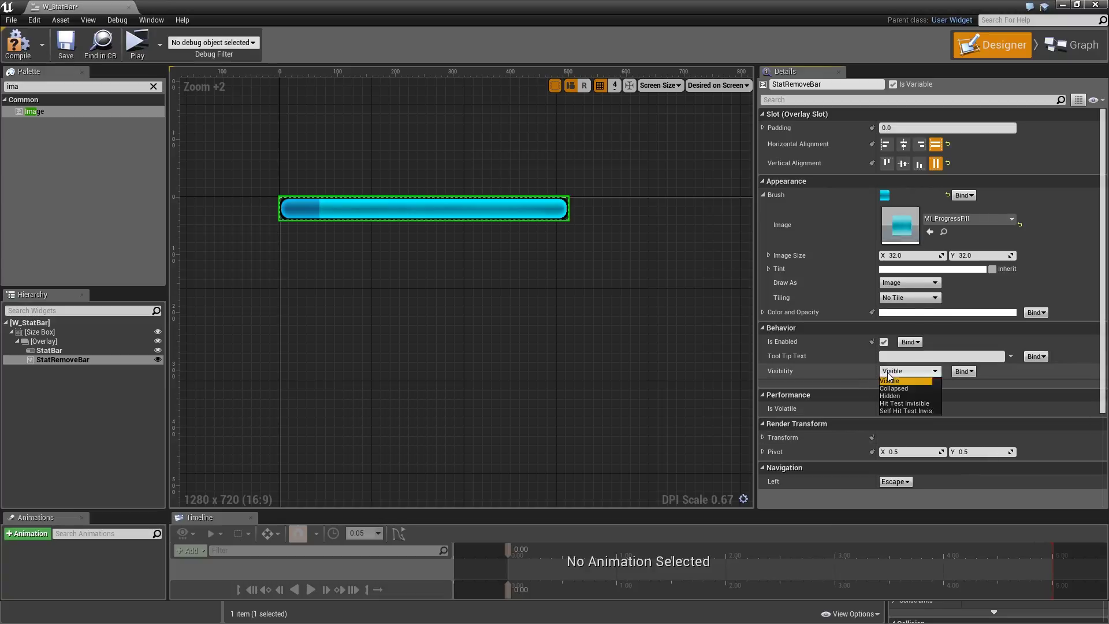
pyautogui.click(902, 397)
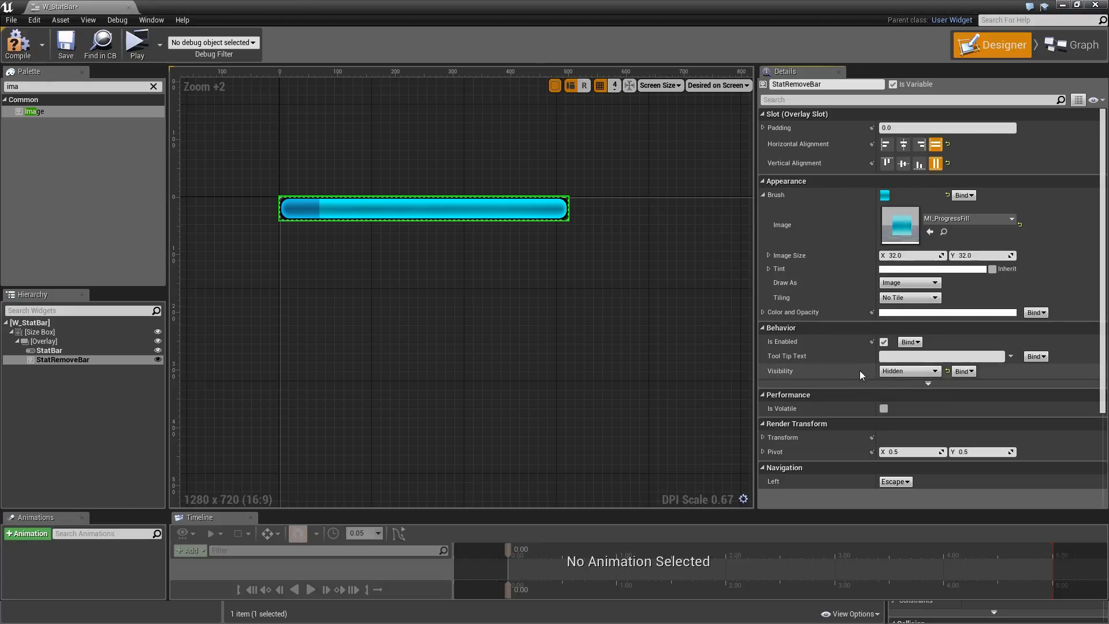
# Step: Compile W_StatBar and hide StatRemoveBar in the editor preview
pyautogui.click(18, 45)
pyautogui.scroll(4, 410, 226)
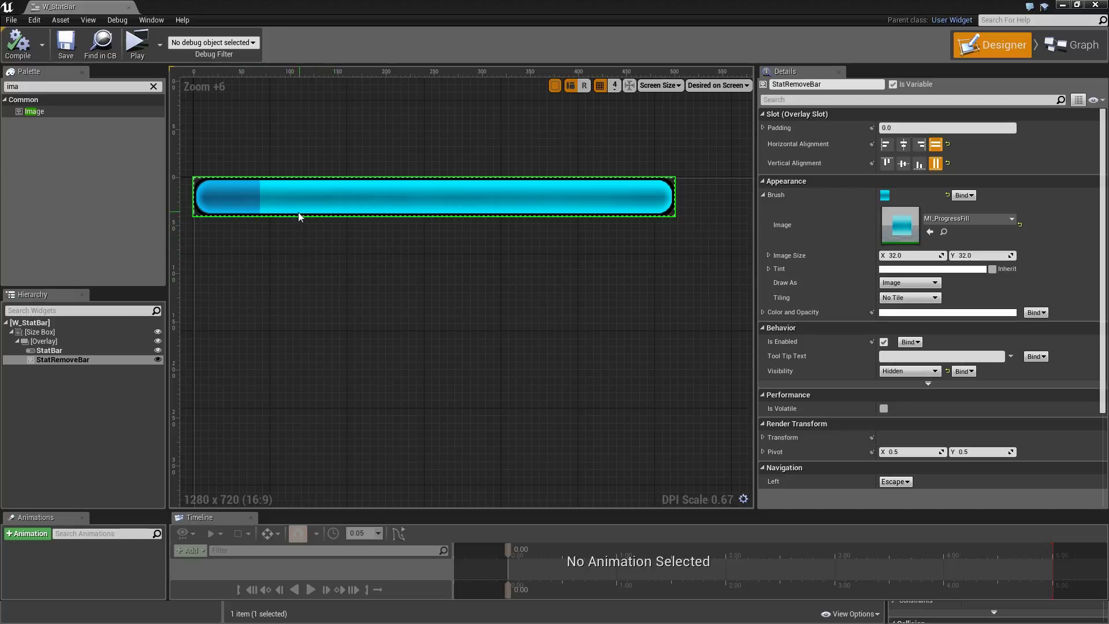
pyautogui.click(157, 360)
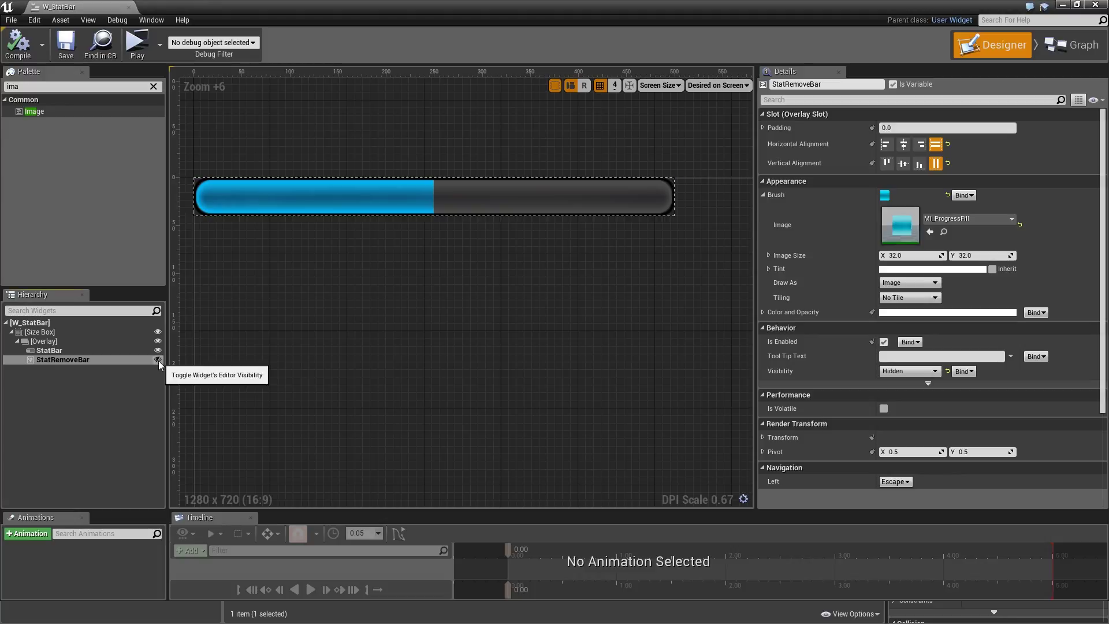
pyautogui.click(47, 86)
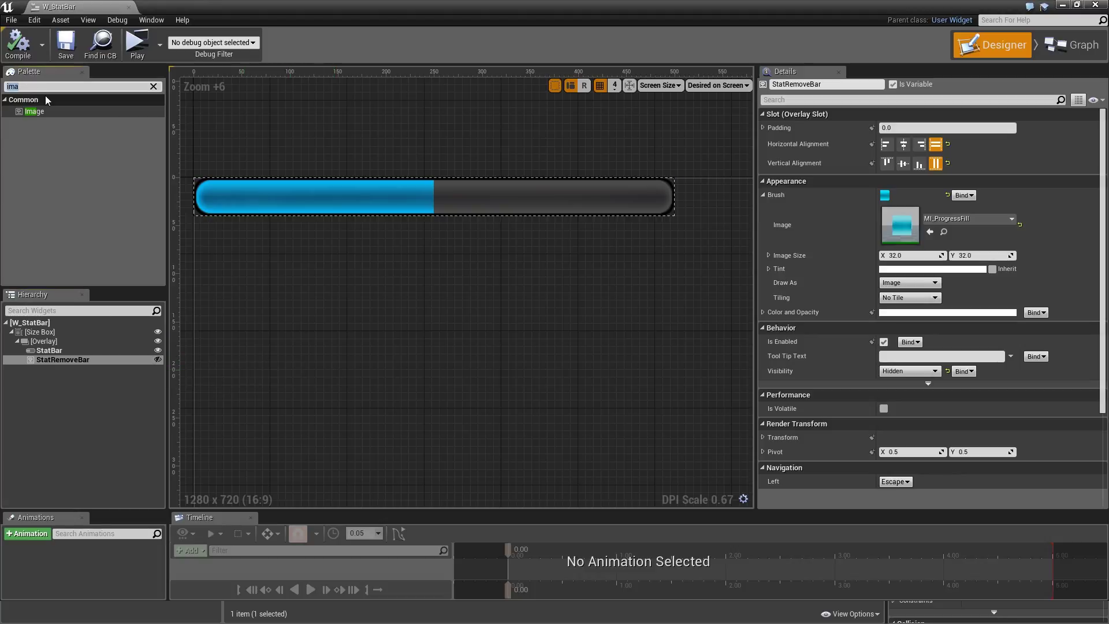
# Step: Add a Text widget to the Overlay, name it StatText, and mark it as a variable
pyautogui.write('tex')
pyautogui.moveTo(32, 111); pyautogui.dragTo(77, 344)
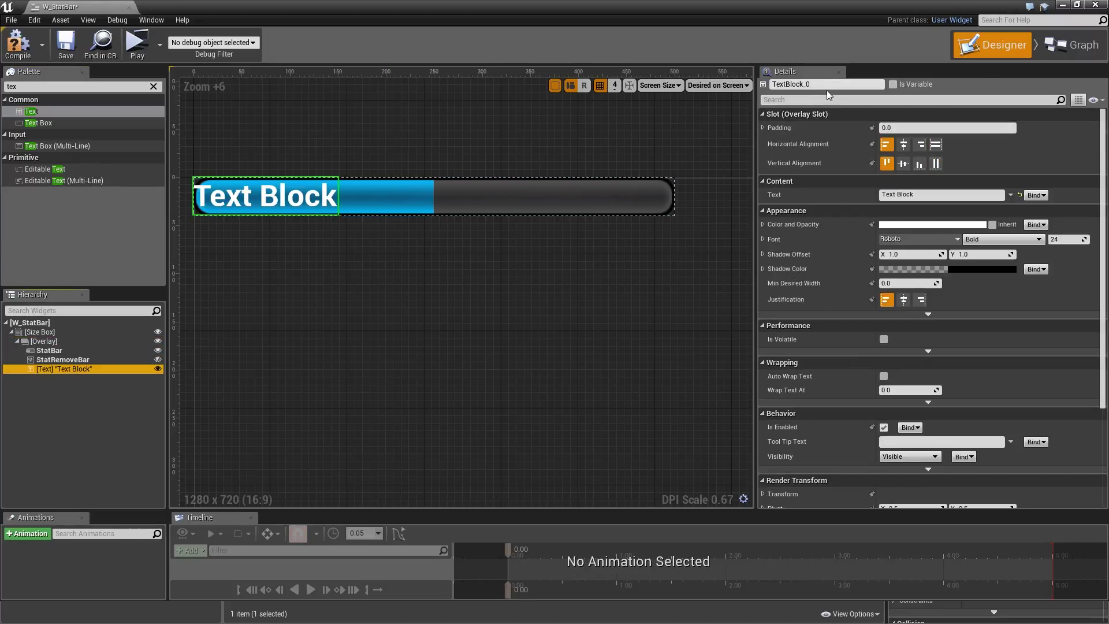
pyautogui.click(827, 85)
pyautogui.write('StatText')
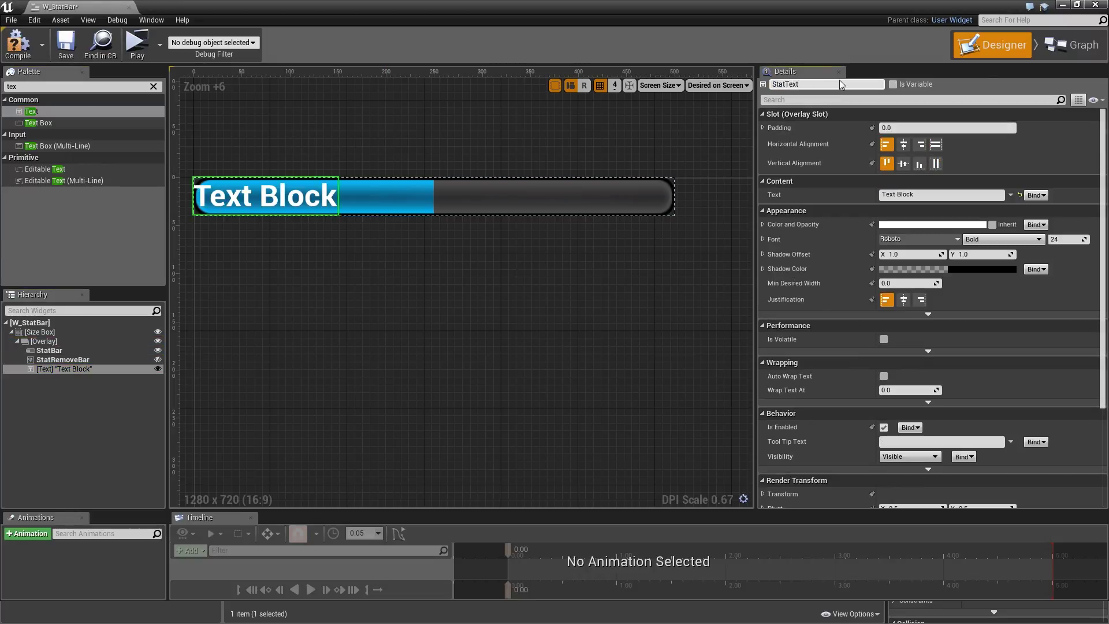
pyautogui.press('Return')
pyautogui.click(893, 84)
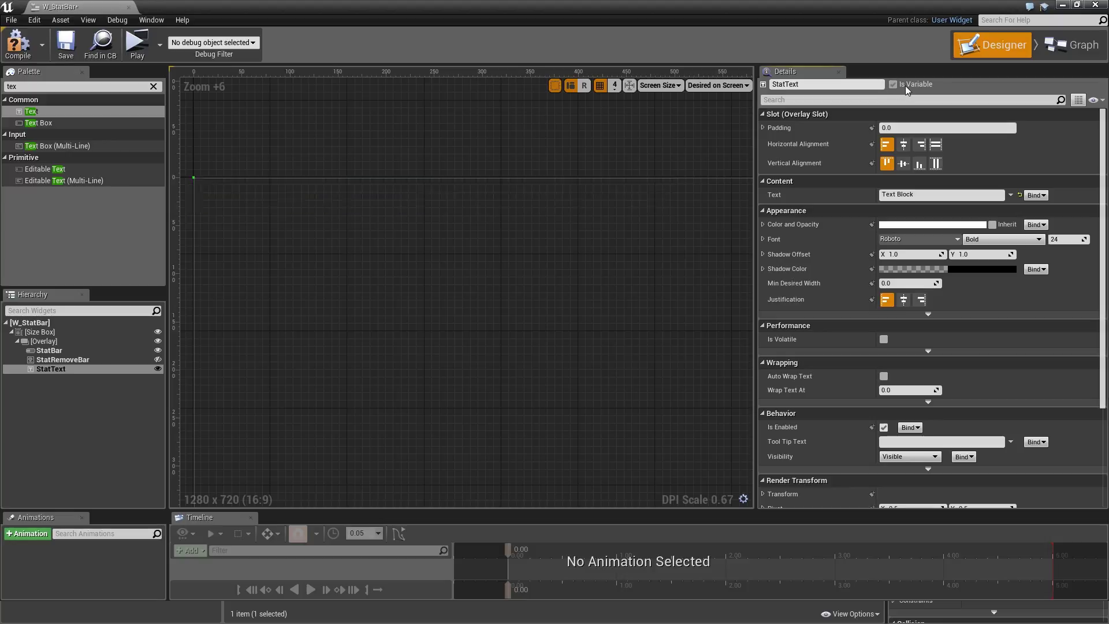
# Step: Centre StatText horizontally and vertically and set its text to '500 / 500'
pyautogui.click(904, 145)
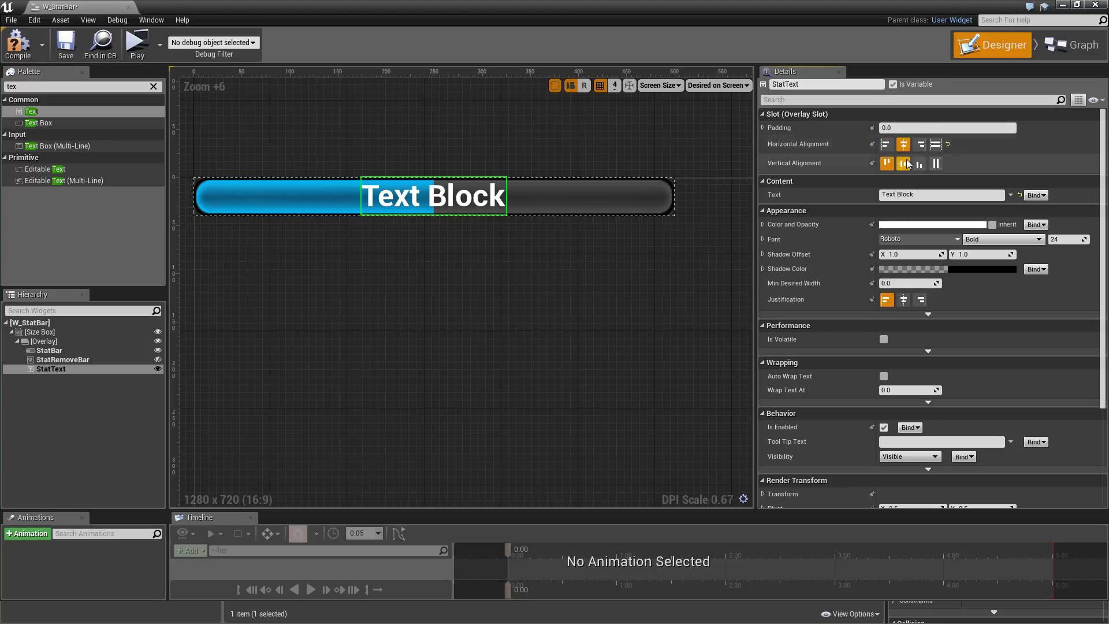
pyautogui.click(908, 165)
pyautogui.click(913, 195)
pyautogui.press('BackSpace')
pyautogui.write('500')
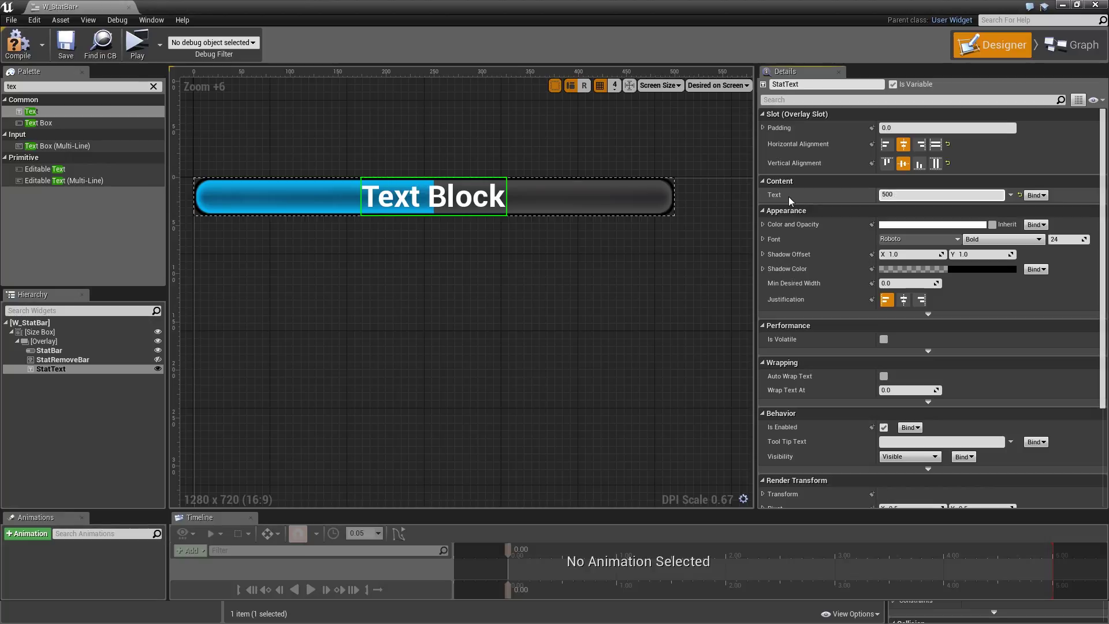
pyautogui.write(' / 500')
# Step: Set the StatText font to size 18 Bold Italic
pyautogui.click(1068, 239)
pyautogui.write('18')
pyautogui.press('Return')
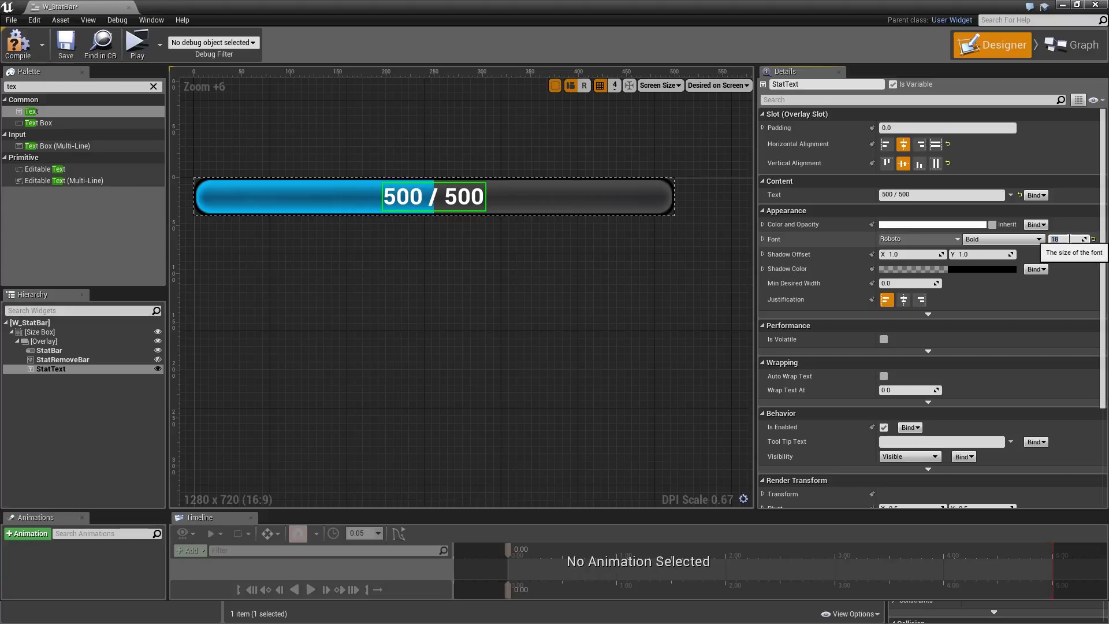
pyautogui.click(1005, 239)
pyautogui.click(982, 256)
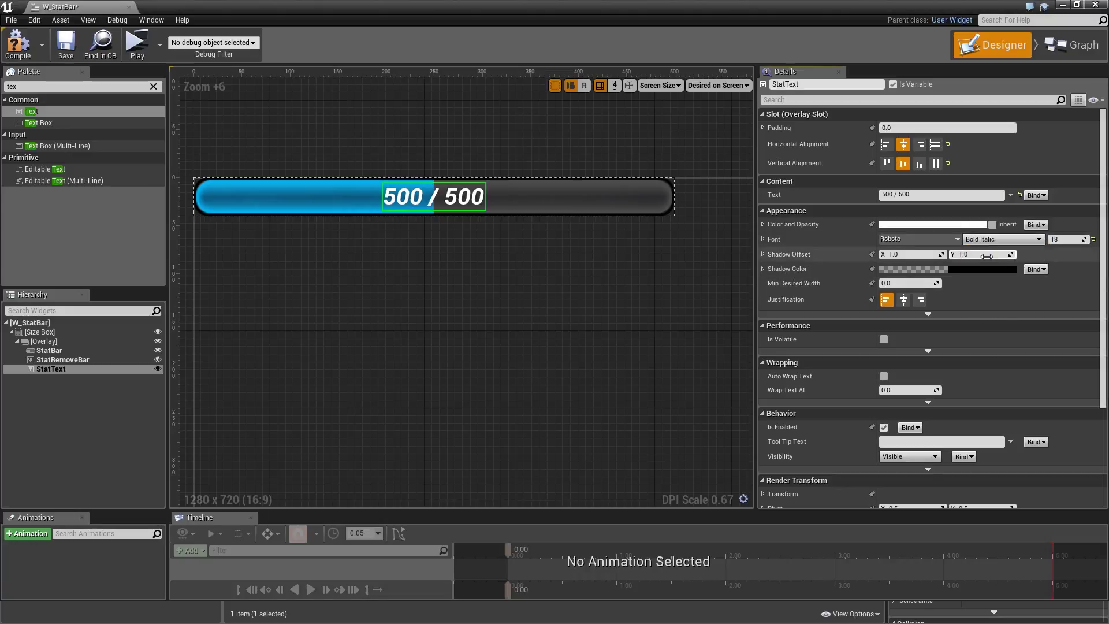
# Step: Give the StatText font an outline size of 2
pyautogui.click(762, 240)
pyautogui.click(768, 268)
pyautogui.click(903, 282)
pyautogui.write('2')
pyautogui.press('Return')
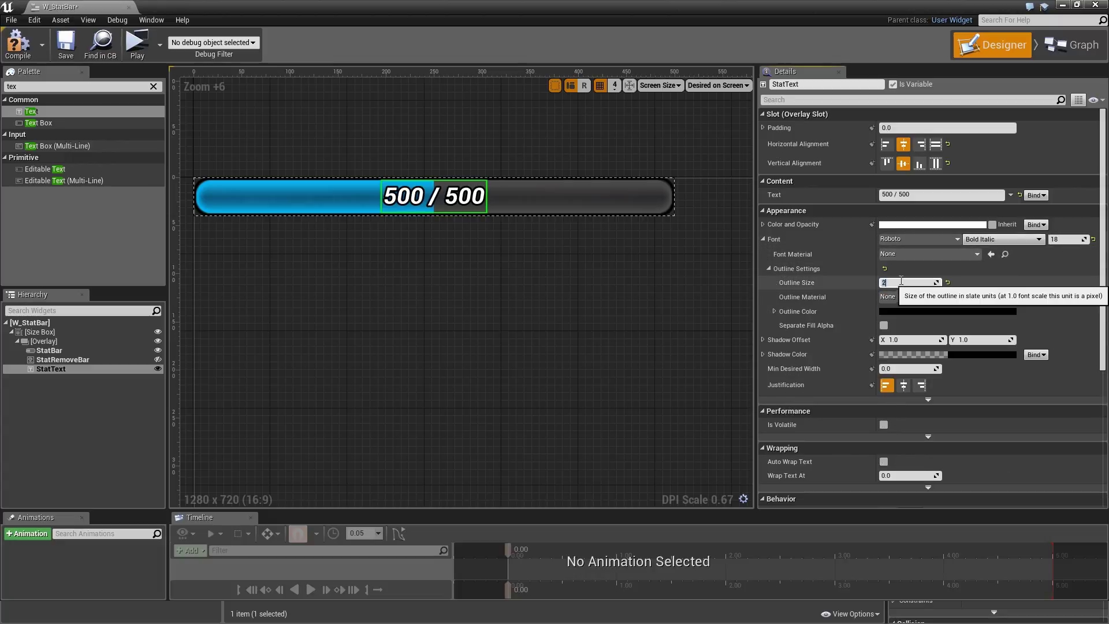
pyautogui.scroll(-5, 948, 286)
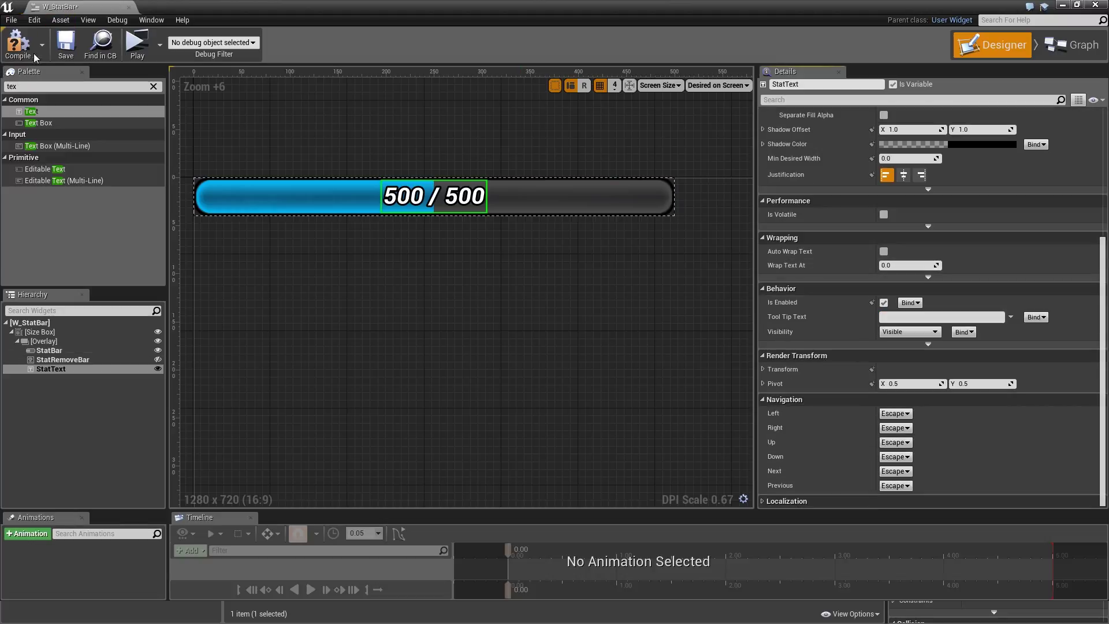